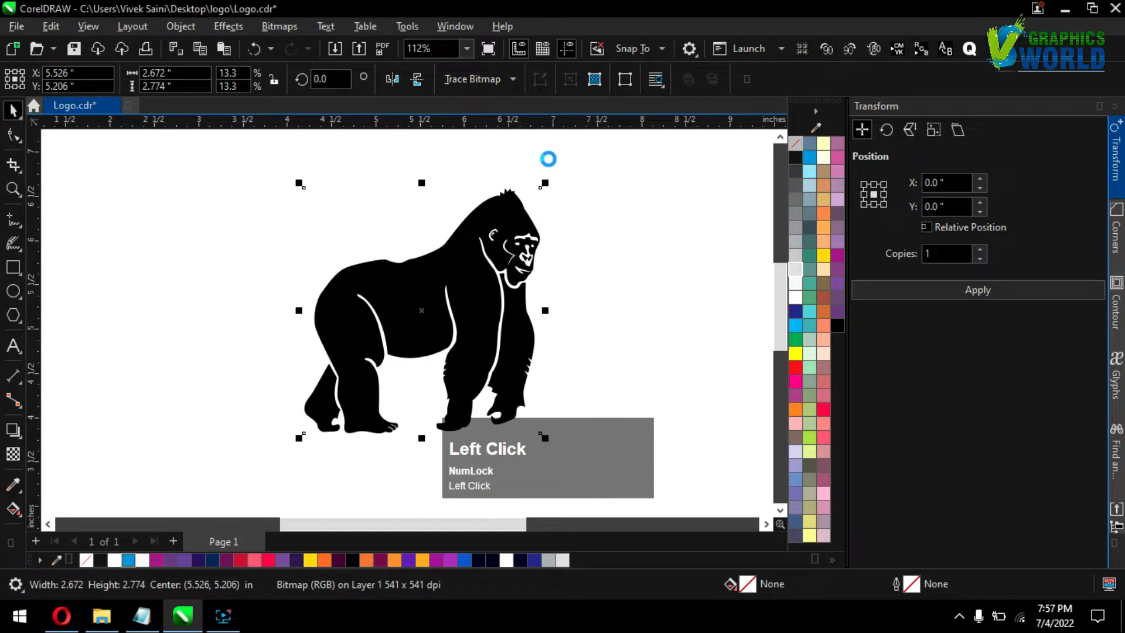
# Move the traced gorilla vector group downward off the source bitmap and delete the original bitmap
pyautogui.click(606, 227)
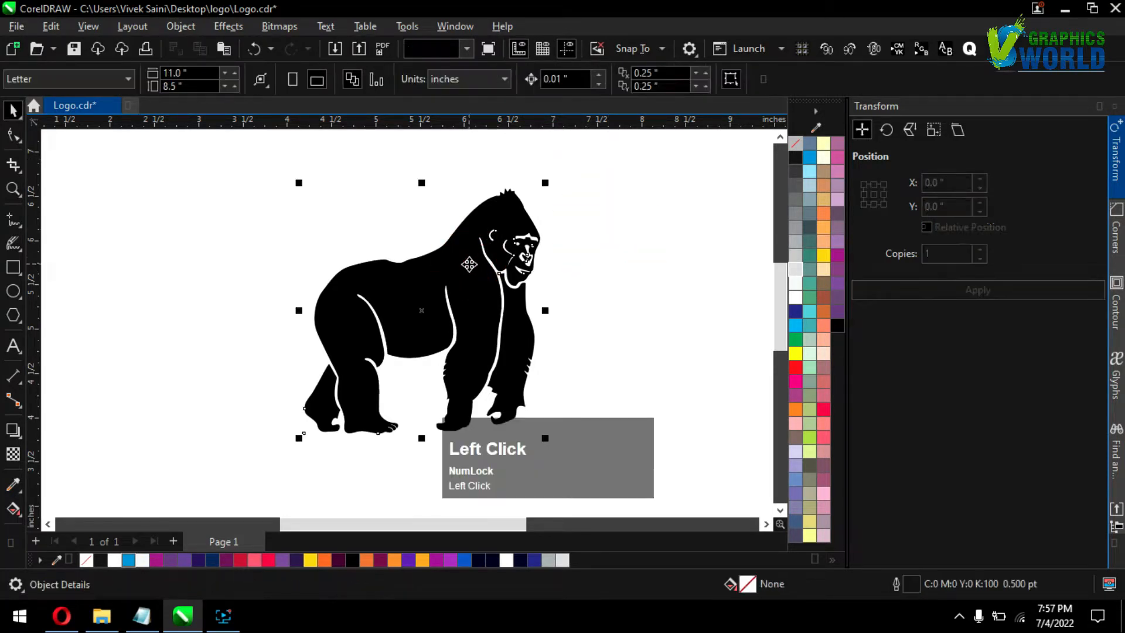
pyautogui.moveTo(469, 264); pyautogui.dragTo(465, 341)
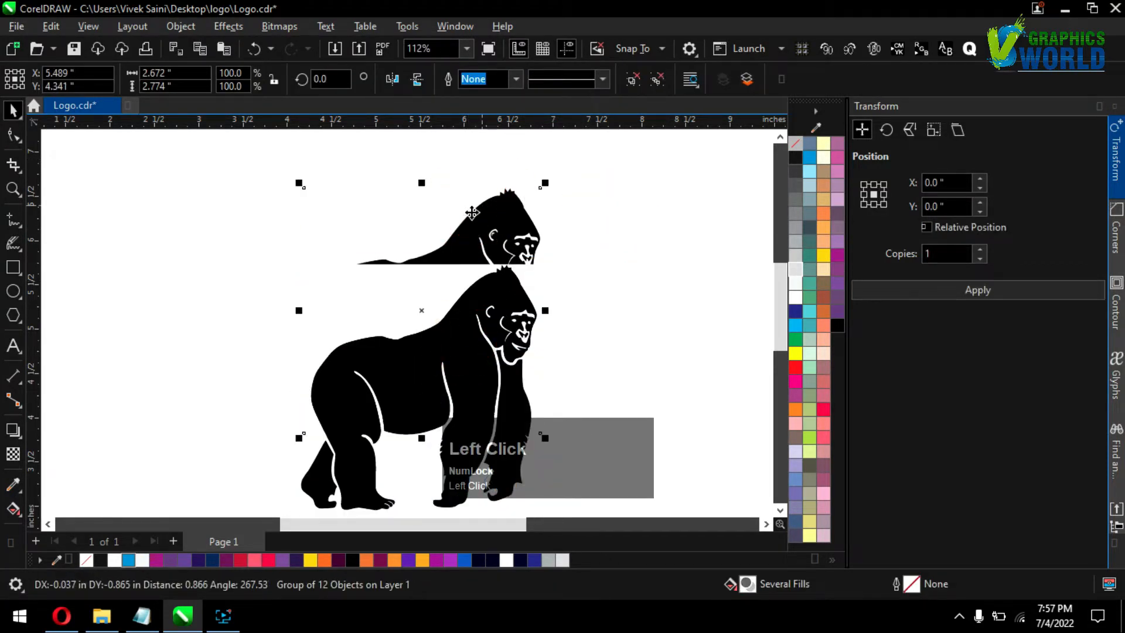
pyautogui.press('Delete')
# Move the traced gorilla back up the page, ungroup it, and delete its white background curve
pyautogui.moveTo(484, 328); pyautogui.dragTo(490, 259)
pyautogui.rightClick(490, 259)
pyautogui.click(530, 144)
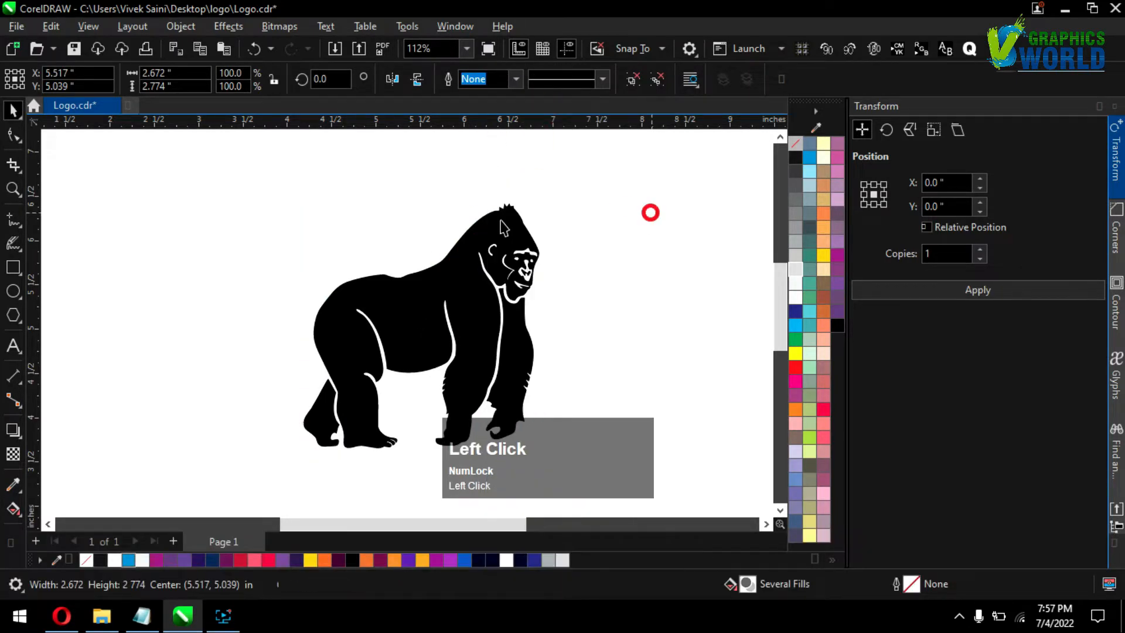
pyautogui.click(409, 222)
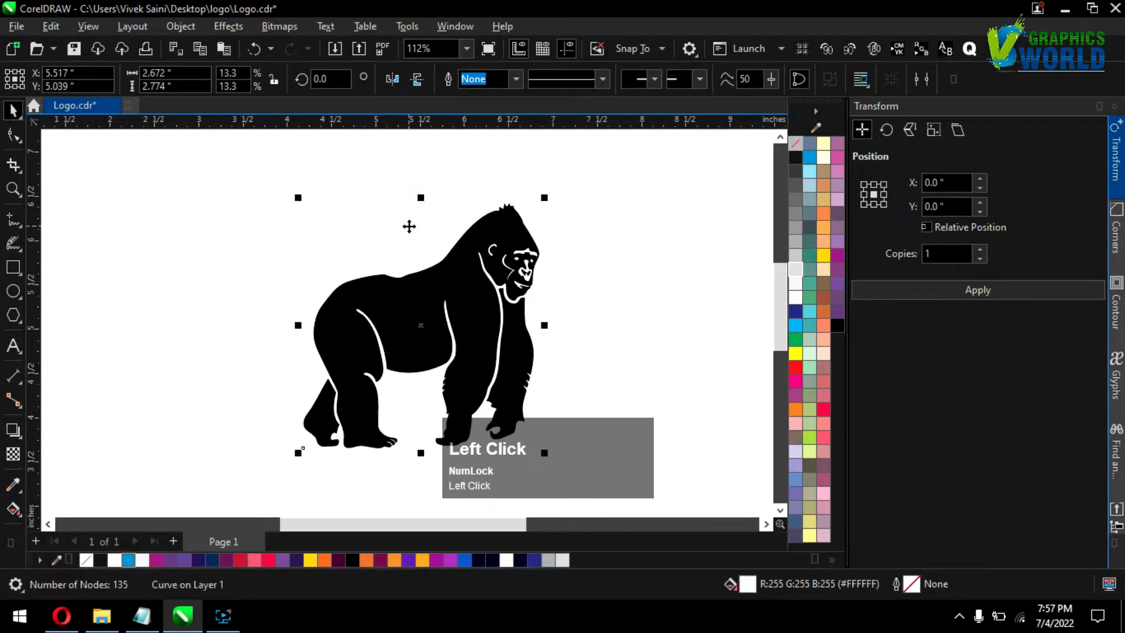
pyautogui.press('Delete')
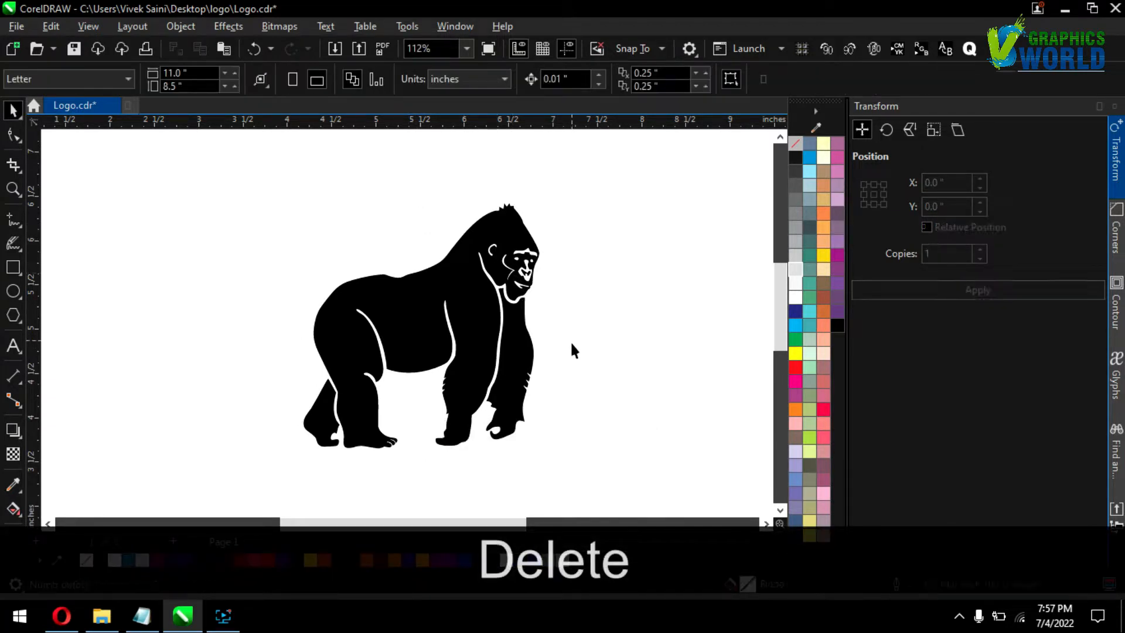
# Draw a smart-drawing line about 0.44 in long from above the gorilla's nape down into the tip of the white neck line
pyautogui.scroll(1, 533, 328)
pyautogui.click(14, 243)
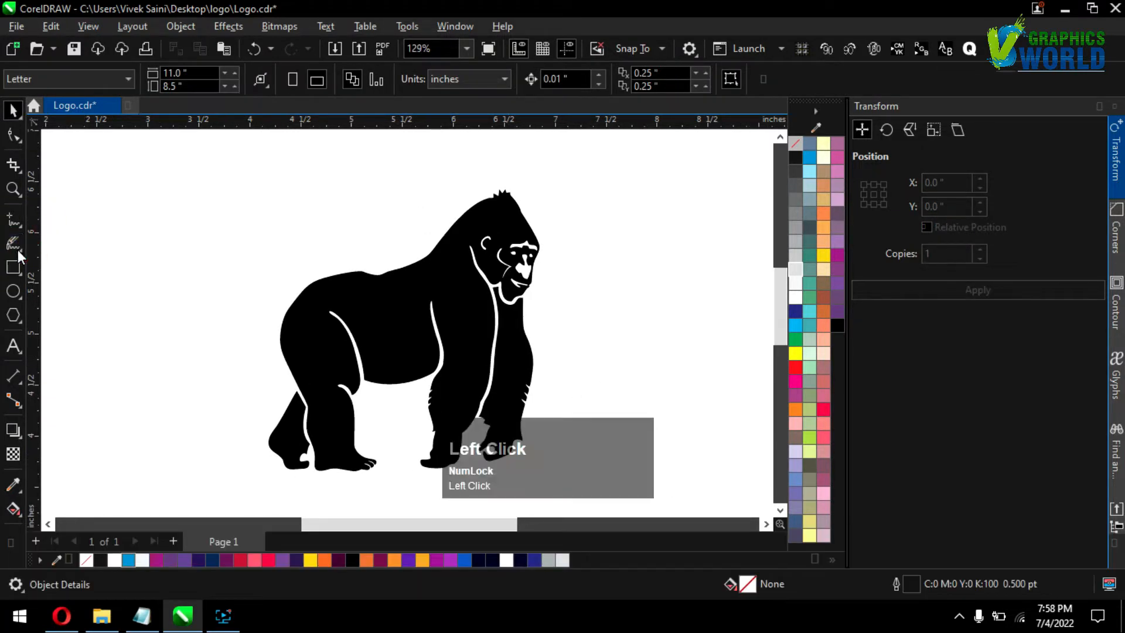
pyautogui.scroll(6, 465, 216)
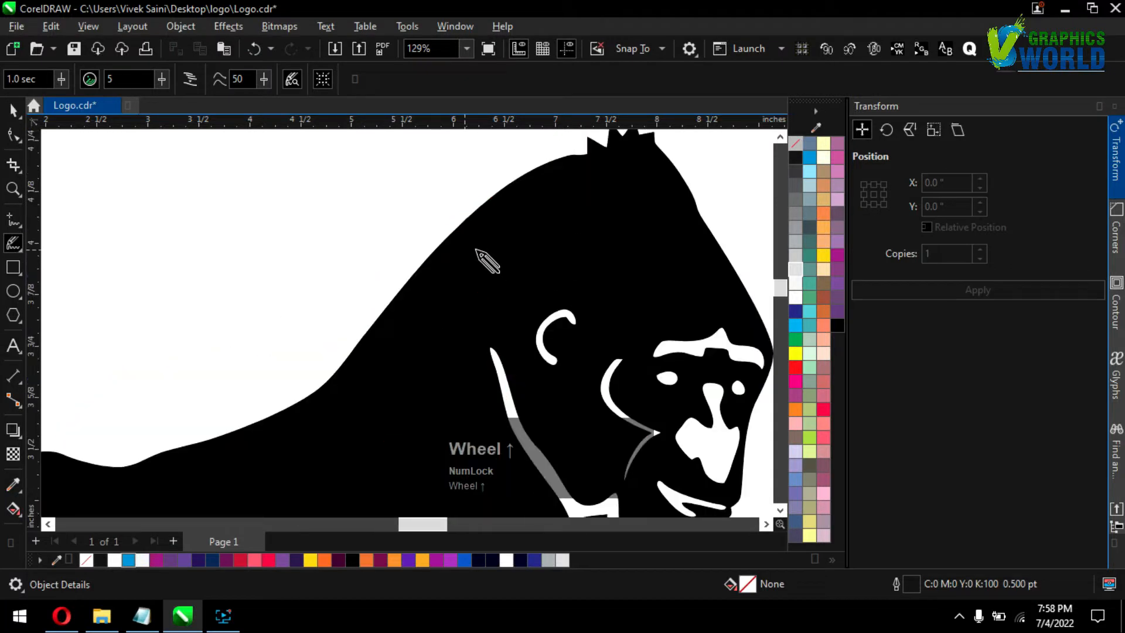
pyautogui.moveTo(452, 167); pyautogui.dragTo(472, 270)
pyautogui.moveTo(476, 313); pyautogui.dragTo(501, 410)
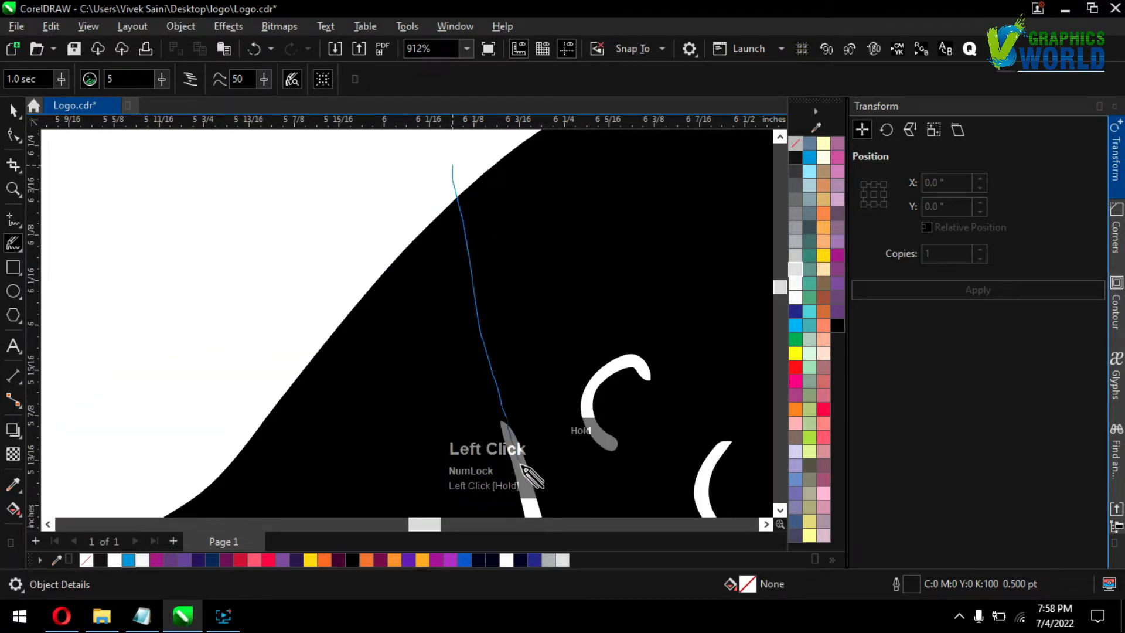
pyautogui.moveTo(530, 475); pyautogui.dragTo(531, 477)
# Draw two more dividing lines, from above the shoulder to the front-leg line and from outside the rump to the thigh line
pyautogui.scroll(-5, 464, 389)
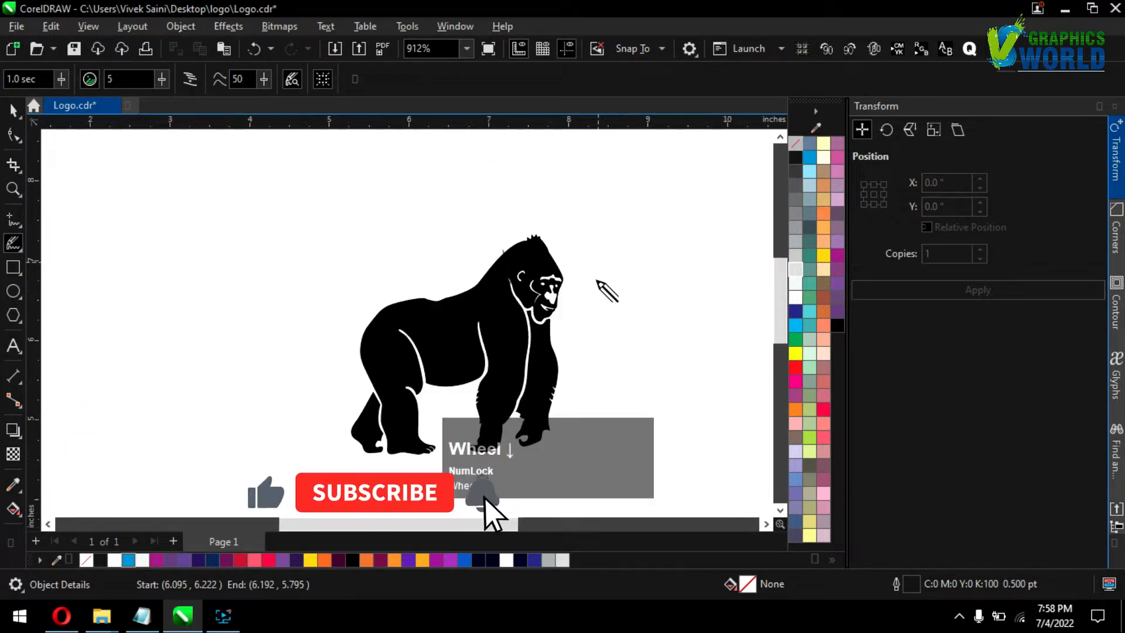
pyautogui.scroll(3, 427, 320)
pyautogui.moveTo(535, 202); pyautogui.dragTo(552, 353)
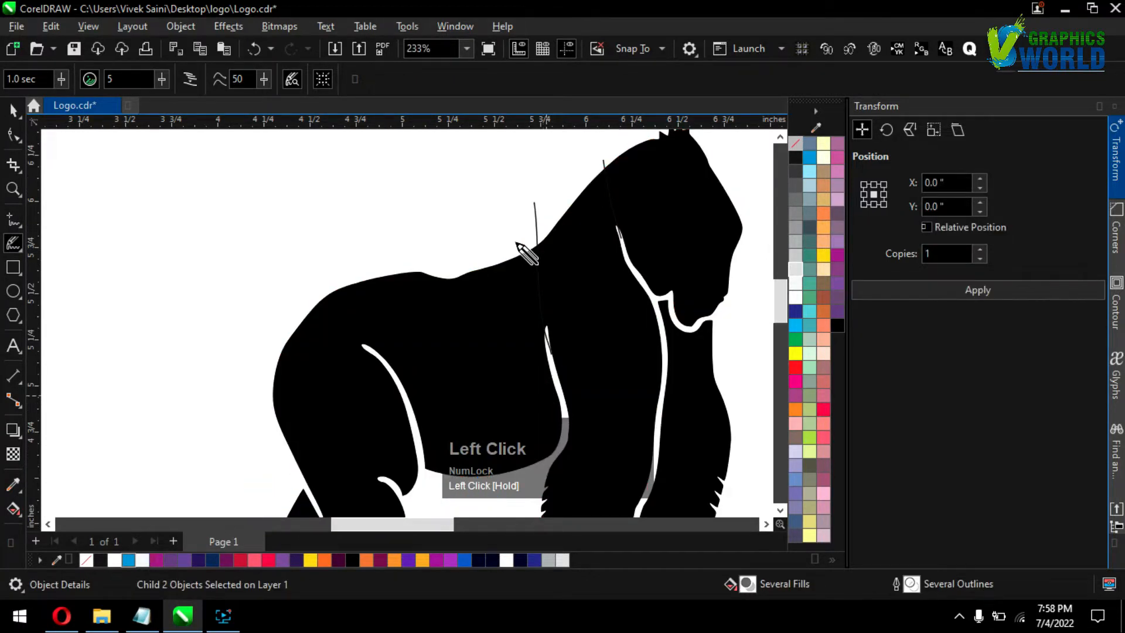
pyautogui.scroll(-2, 510, 281)
pyautogui.scroll(4, 431, 231)
pyautogui.moveTo(422, 221); pyautogui.dragTo(553, 275)
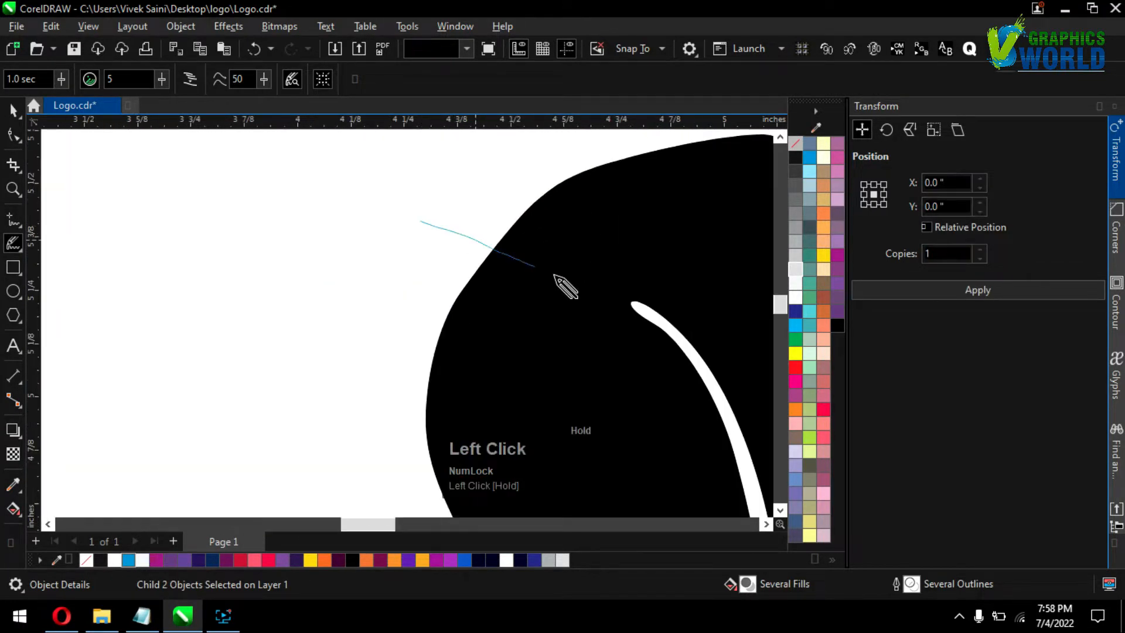
pyautogui.moveTo(626, 305); pyautogui.dragTo(665, 322)
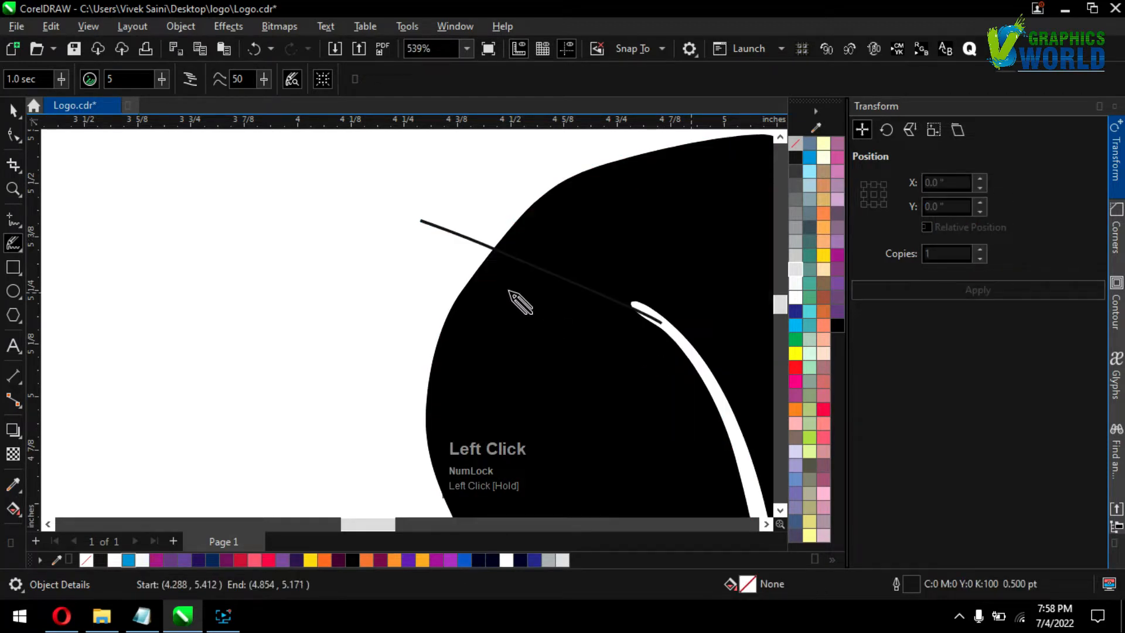
# Bend the rump dividing line into a gentle upward curve with the Shape tool
pyautogui.click(13, 135)
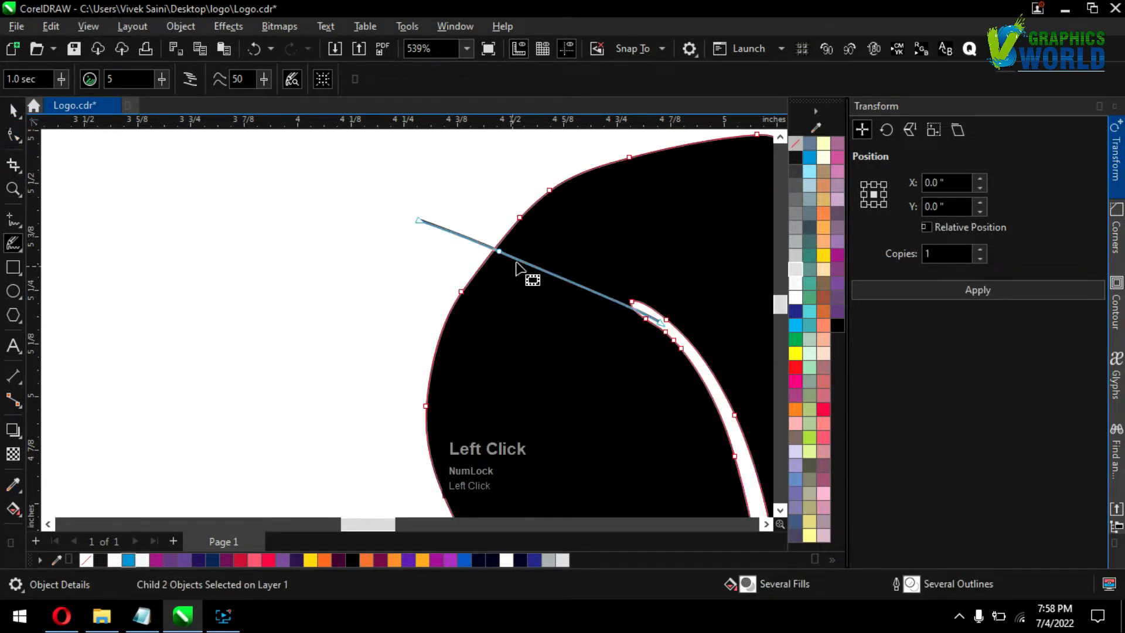
pyautogui.click(513, 259)
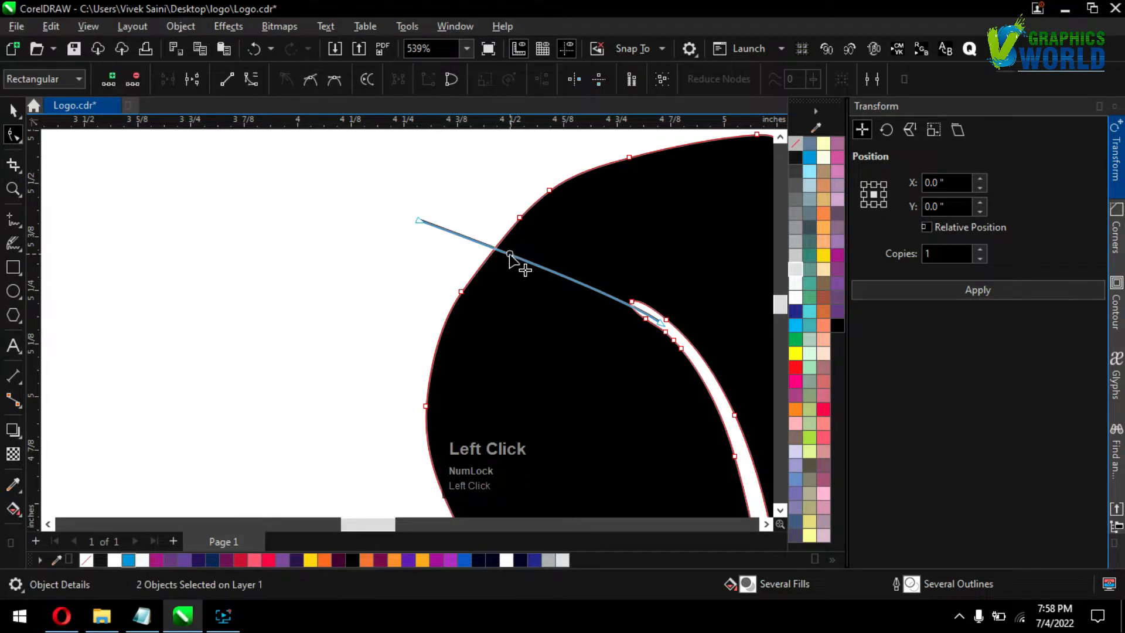
pyautogui.moveTo(514, 255); pyautogui.dragTo(512, 243)
# Remove the black fill from the gorilla's body, far front leg and far hind leg, and give them black outlines
pyautogui.scroll(-1, 326, 234)
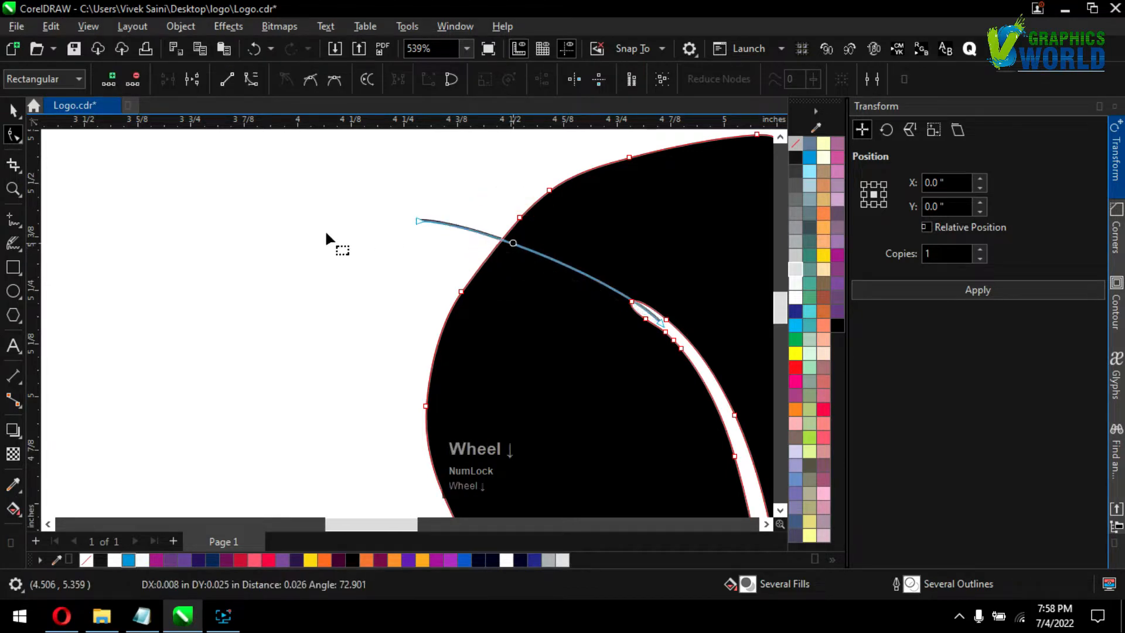
pyautogui.rightClick(795, 156)
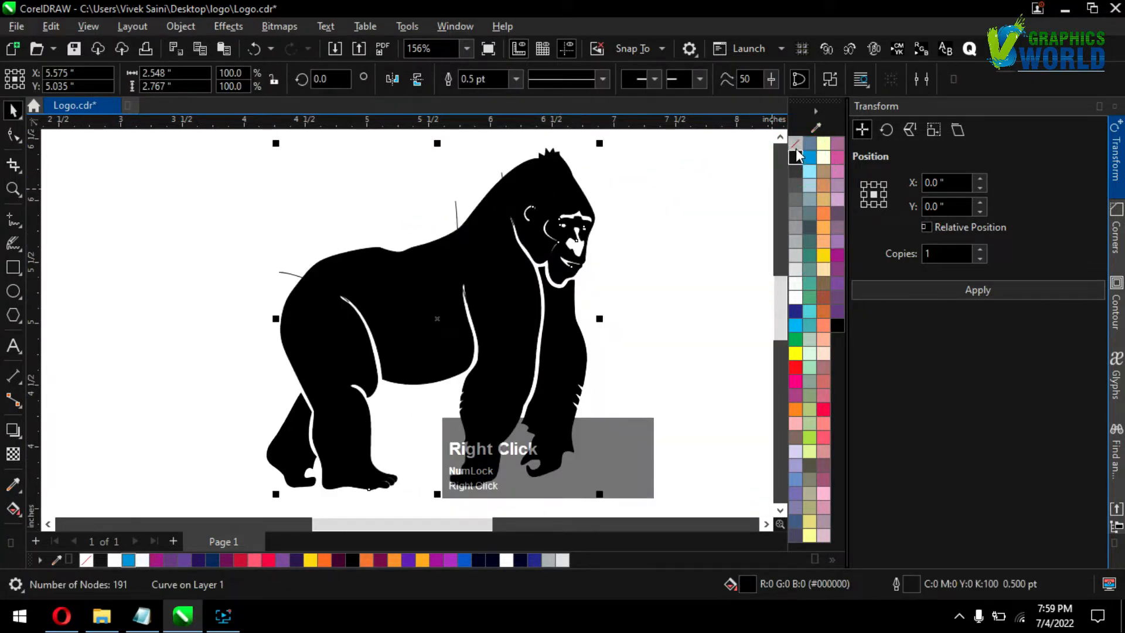
pyautogui.click(795, 145)
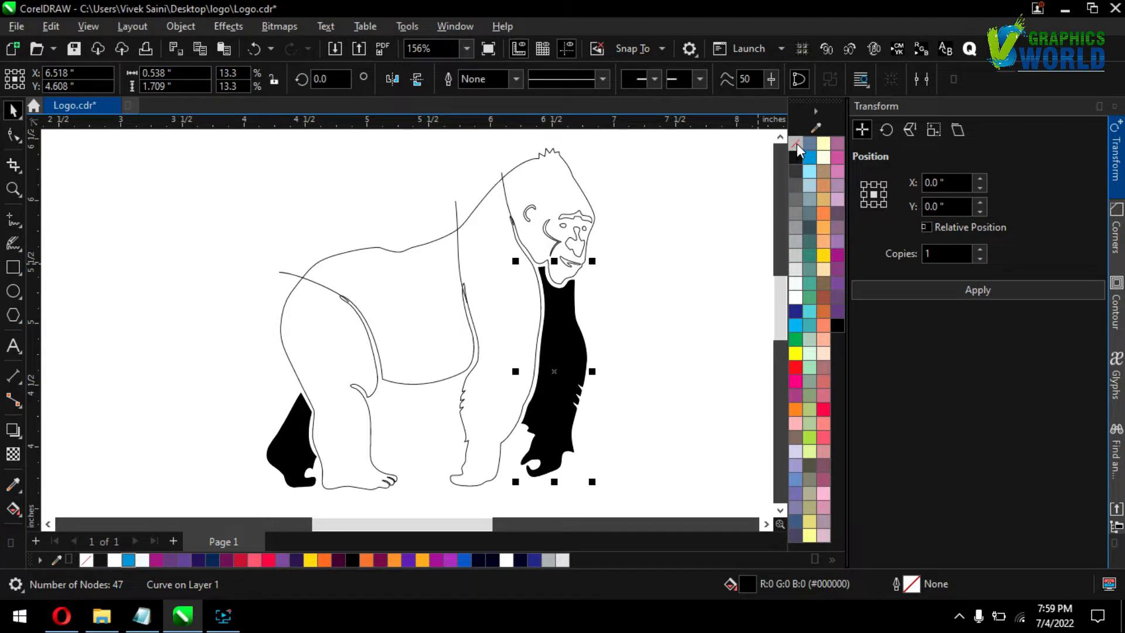
pyautogui.click(795, 145)
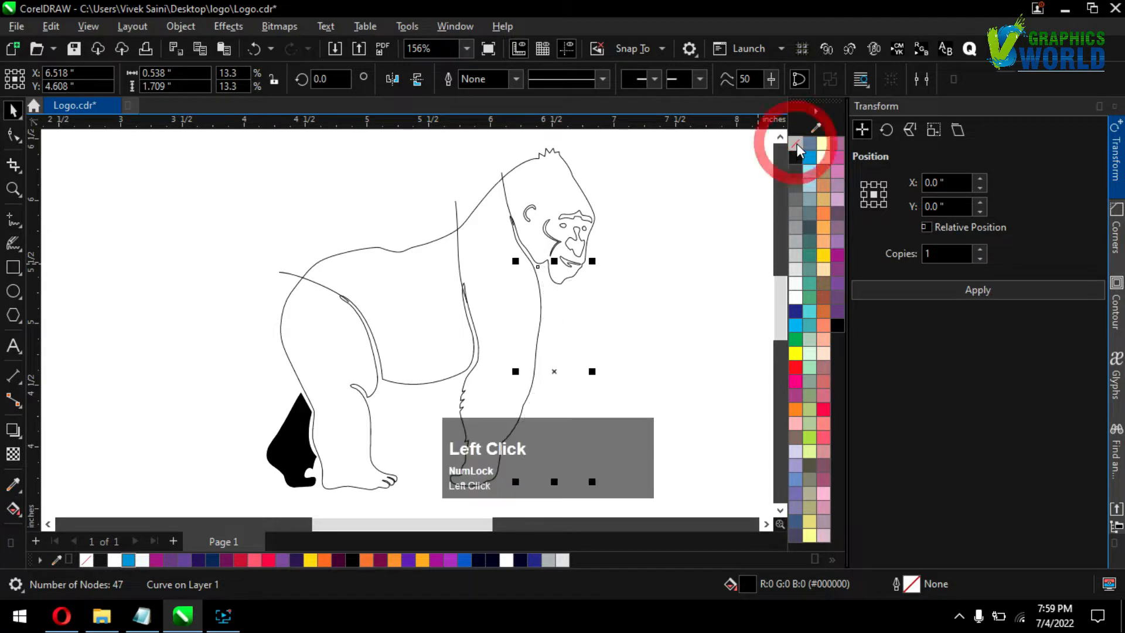
pyautogui.rightClick(795, 162)
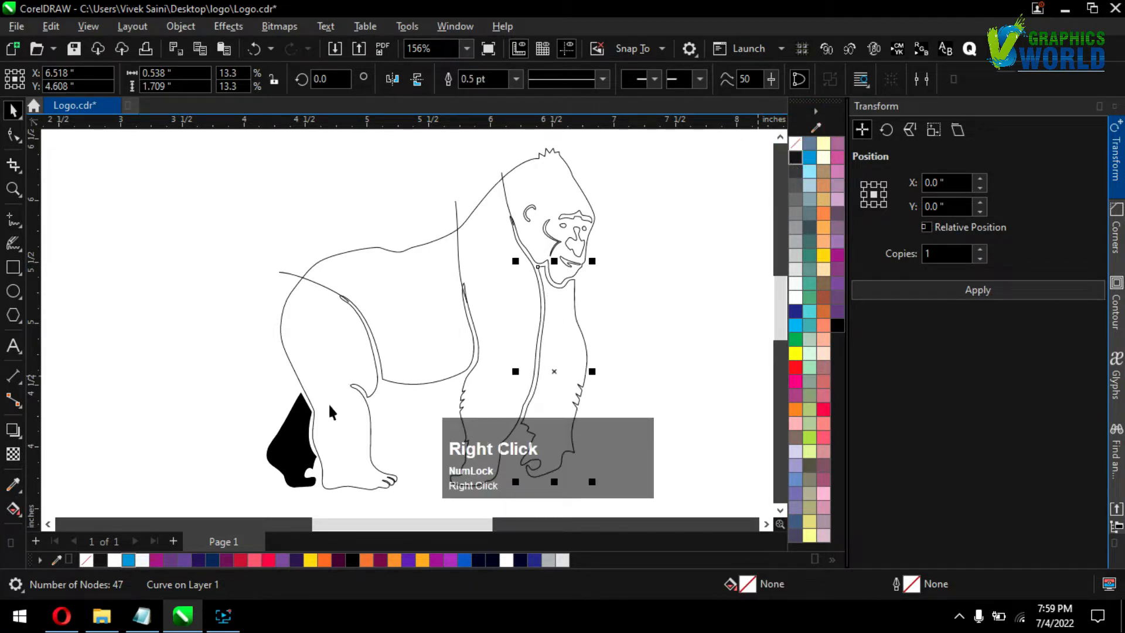
pyautogui.click(297, 427)
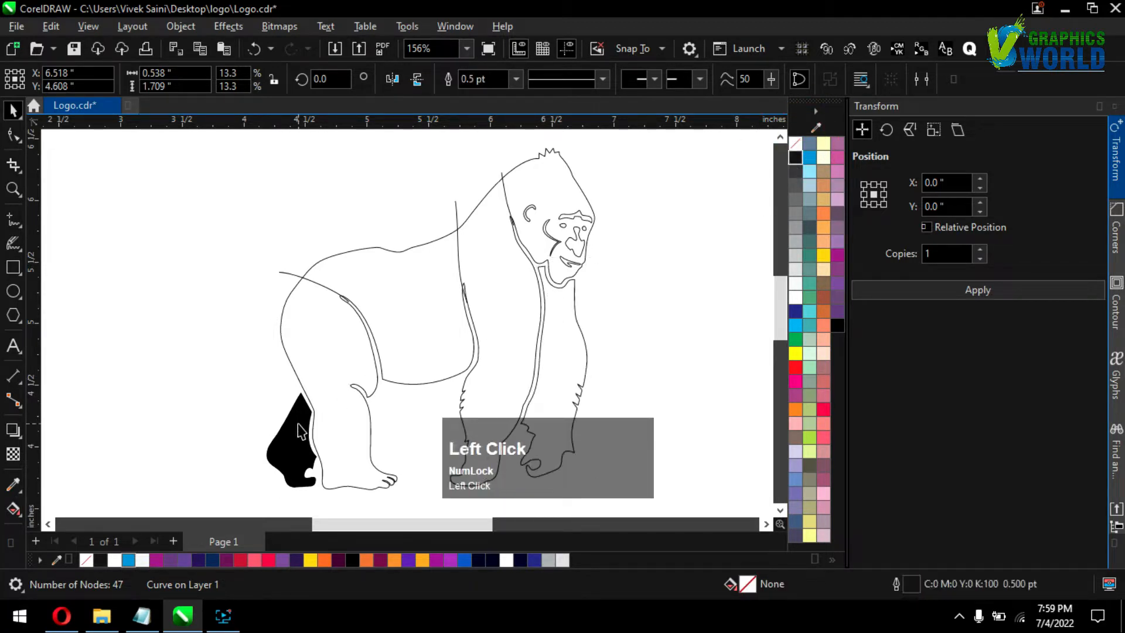
pyautogui.rightClick(795, 158)
pyautogui.click(796, 144)
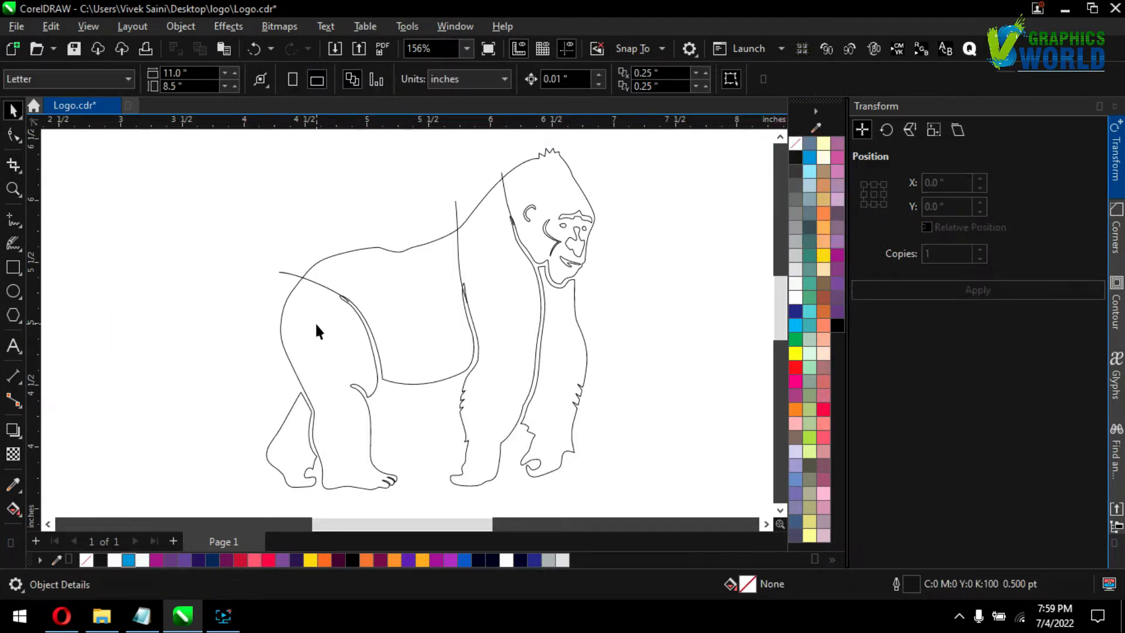
# Smart-fill the hind legs, torso, front legs and head as separate regions in slate blue (C40 M20 Y0 K40) with a 0.5 pt outline
pyautogui.click(15, 508)
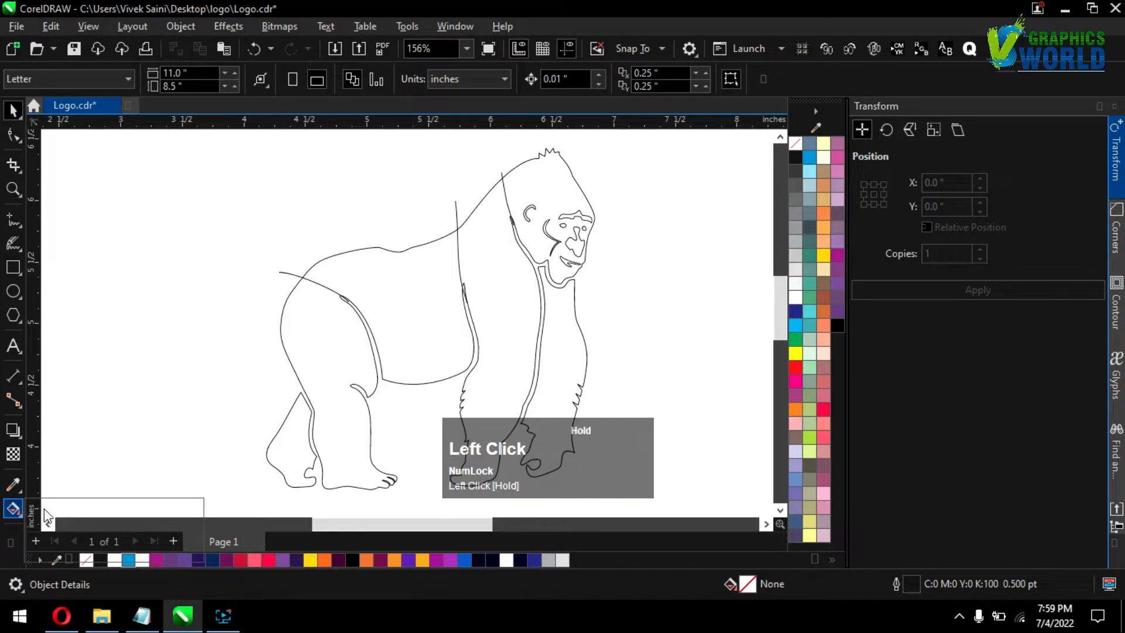
pyautogui.click(76, 529)
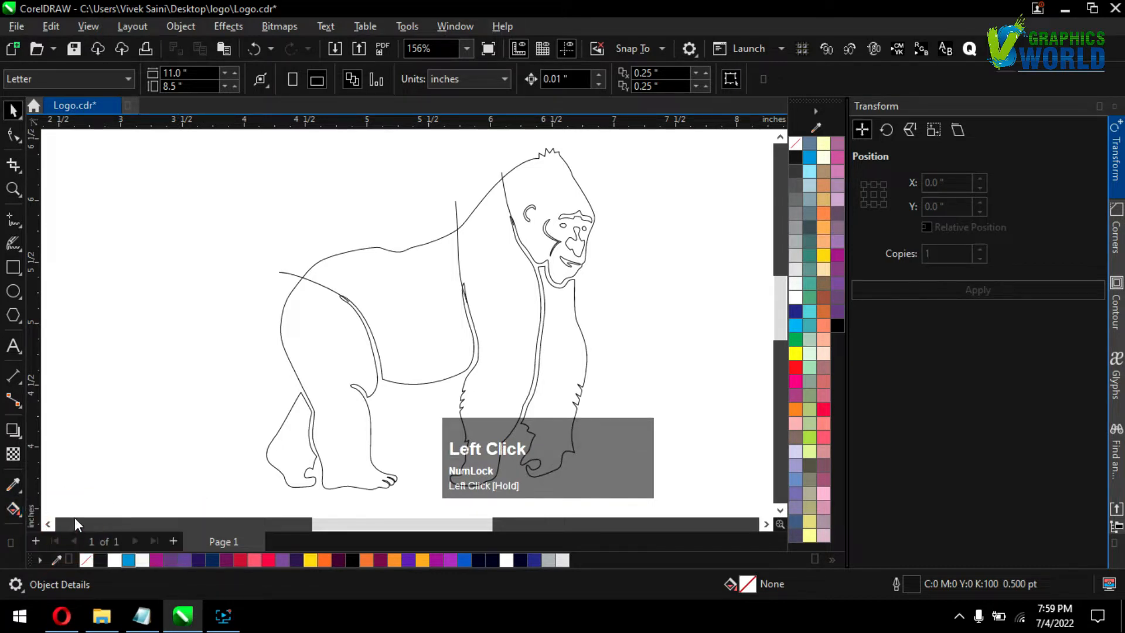
pyautogui.click(303, 434)
pyautogui.click(328, 371)
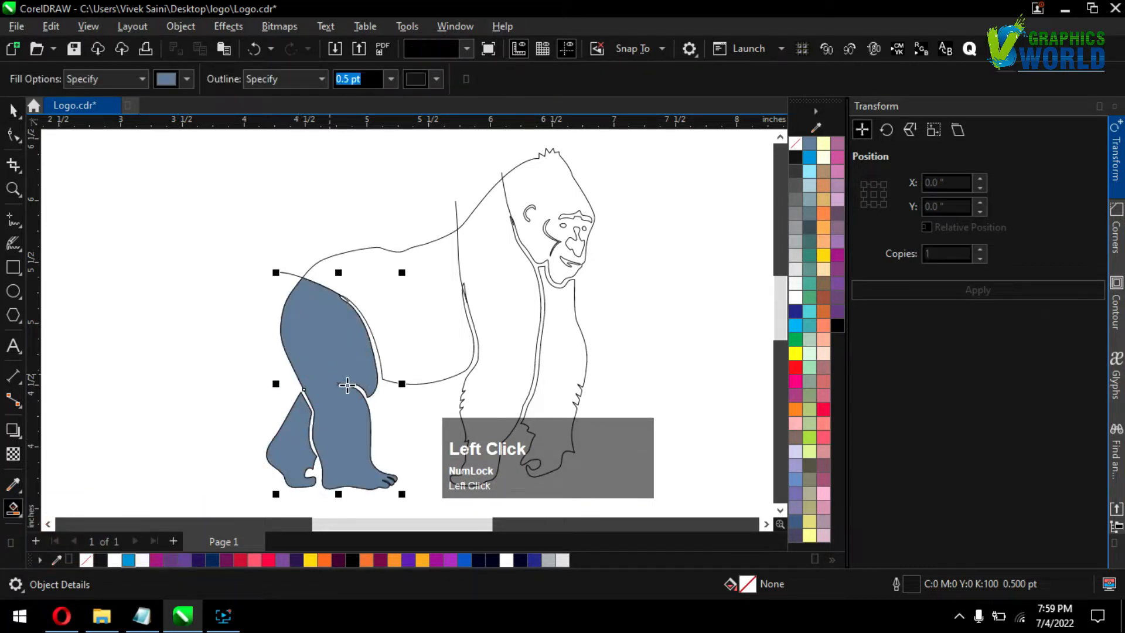
pyautogui.click(411, 314)
pyautogui.click(501, 277)
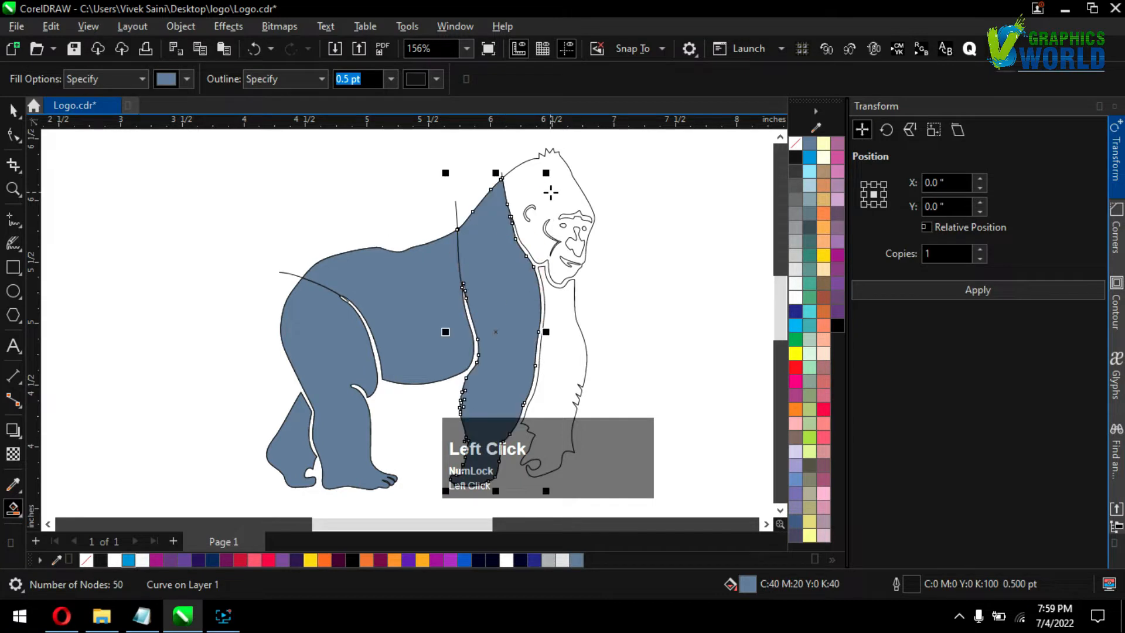
pyautogui.click(550, 191)
pyautogui.click(562, 318)
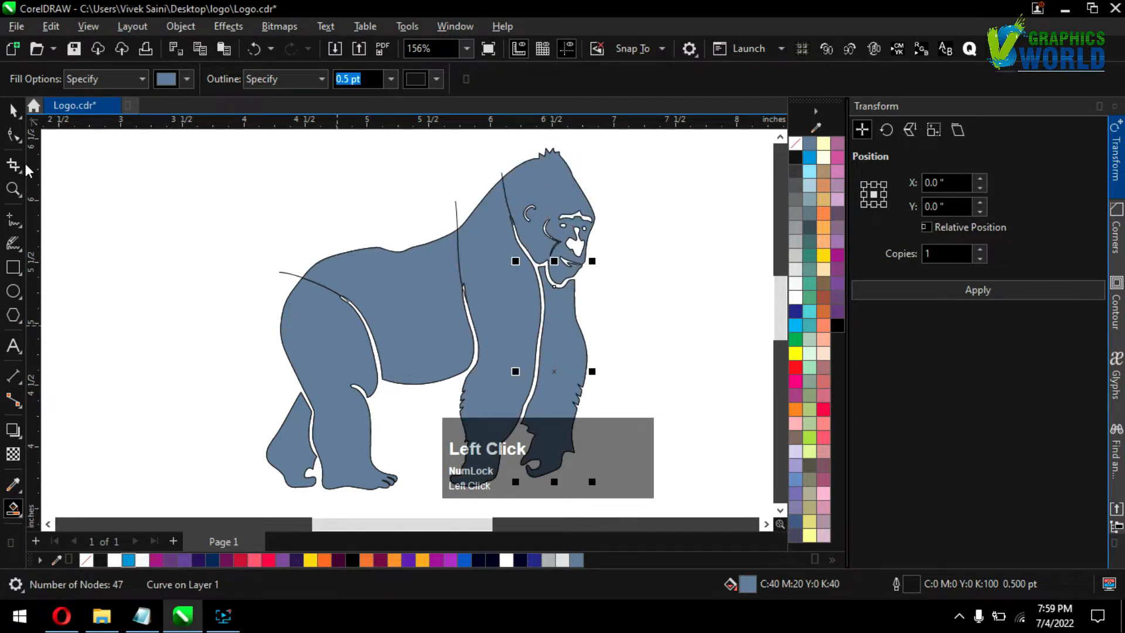
# Delete the three dividing lines at the rump, shoulder and neck, and remove the outline from all gorilla pieces
pyautogui.click(12, 111)
pyautogui.click(287, 274)
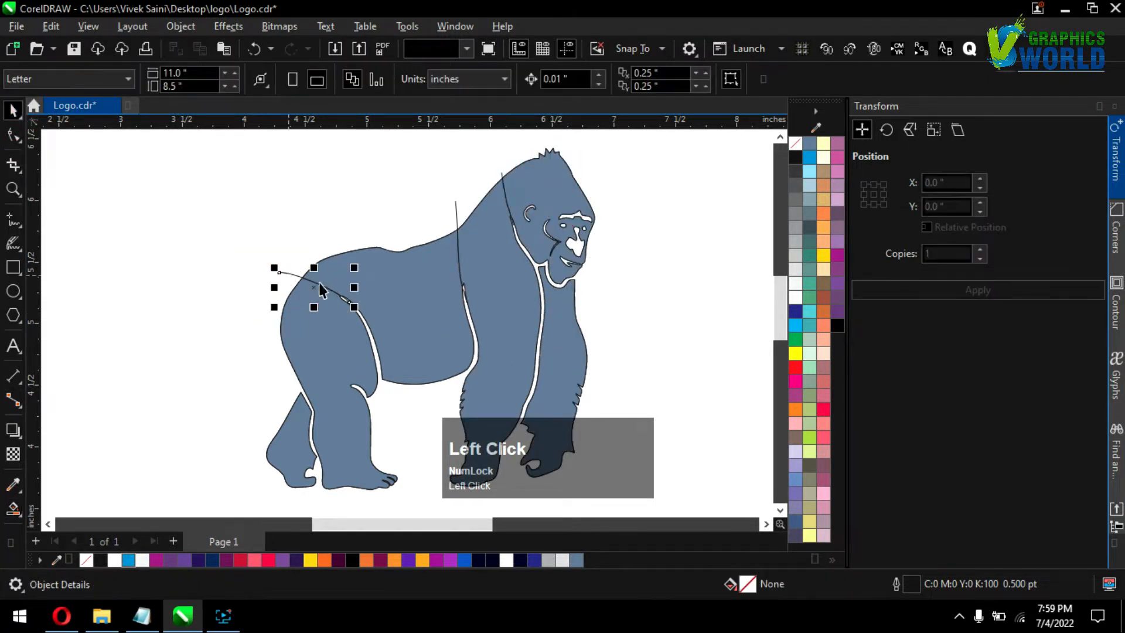
pyautogui.press('Delete')
pyautogui.click(455, 209)
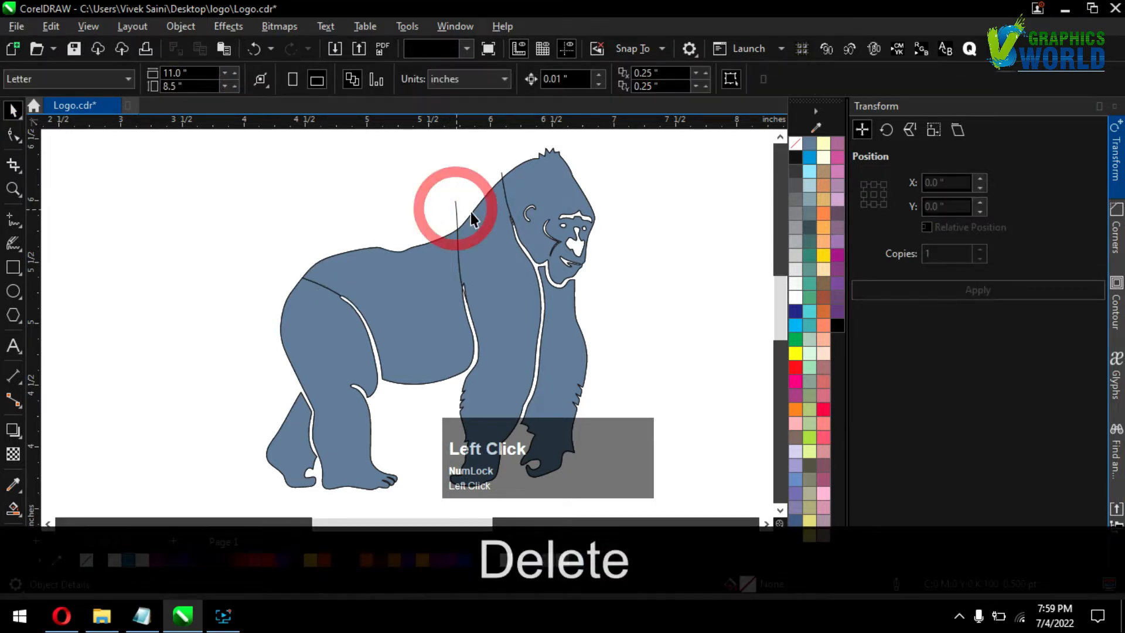
pyautogui.click(502, 173)
pyautogui.click(503, 176)
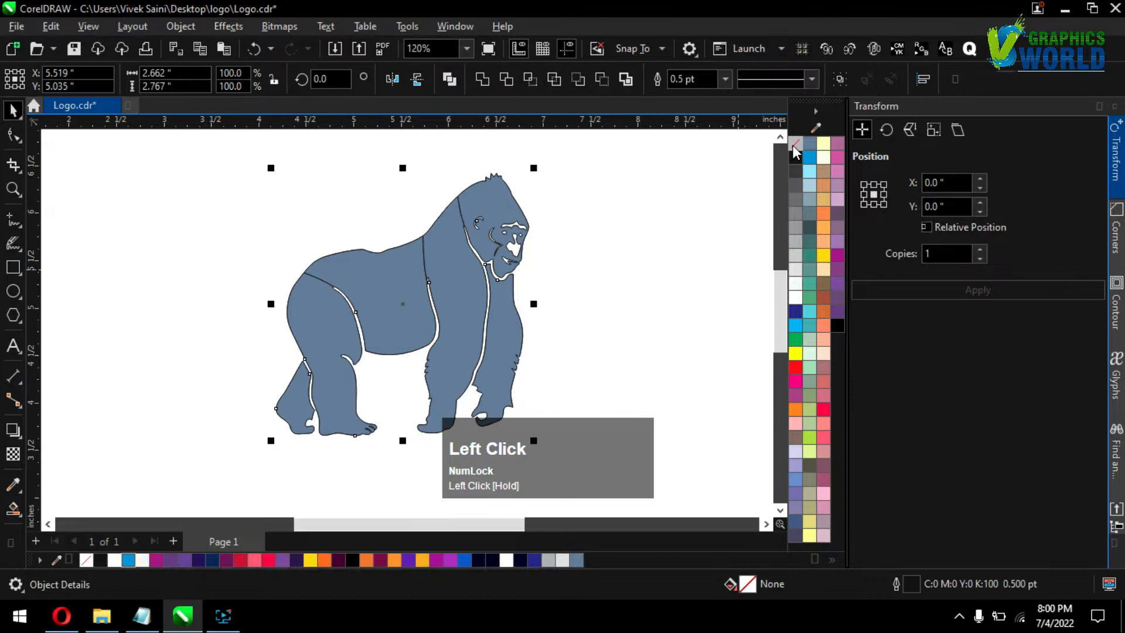
pyautogui.rightClick(796, 145)
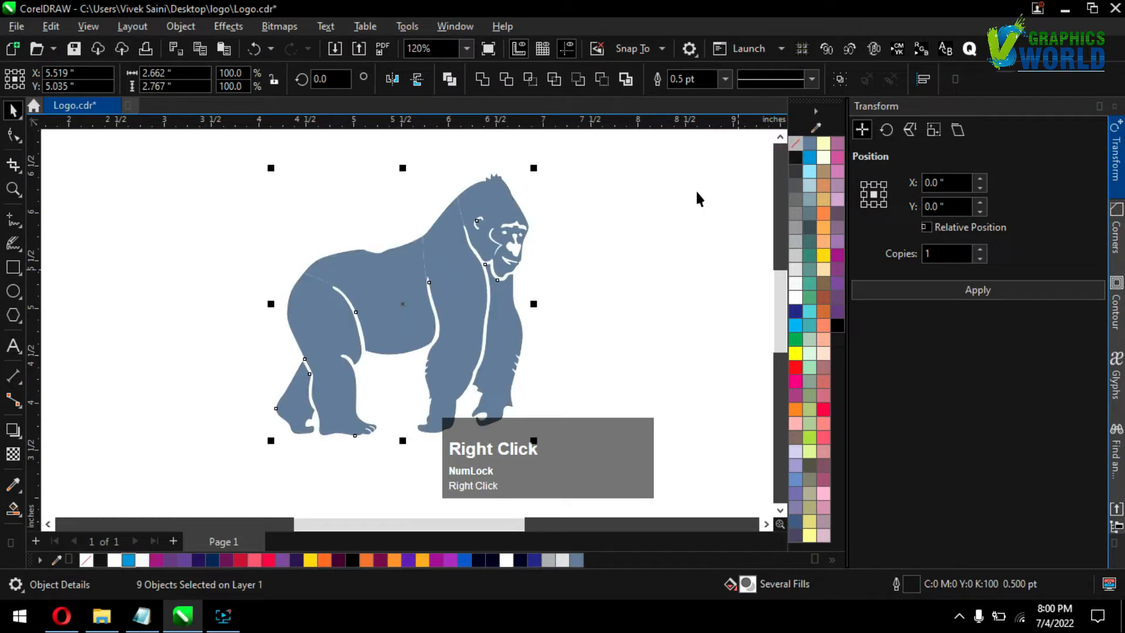
pyautogui.click(651, 226)
# Apply a diagonal linear fountain fill to the gorilla's head, running from yellow at the upper back to red below the face
pyautogui.scroll(3, 469, 222)
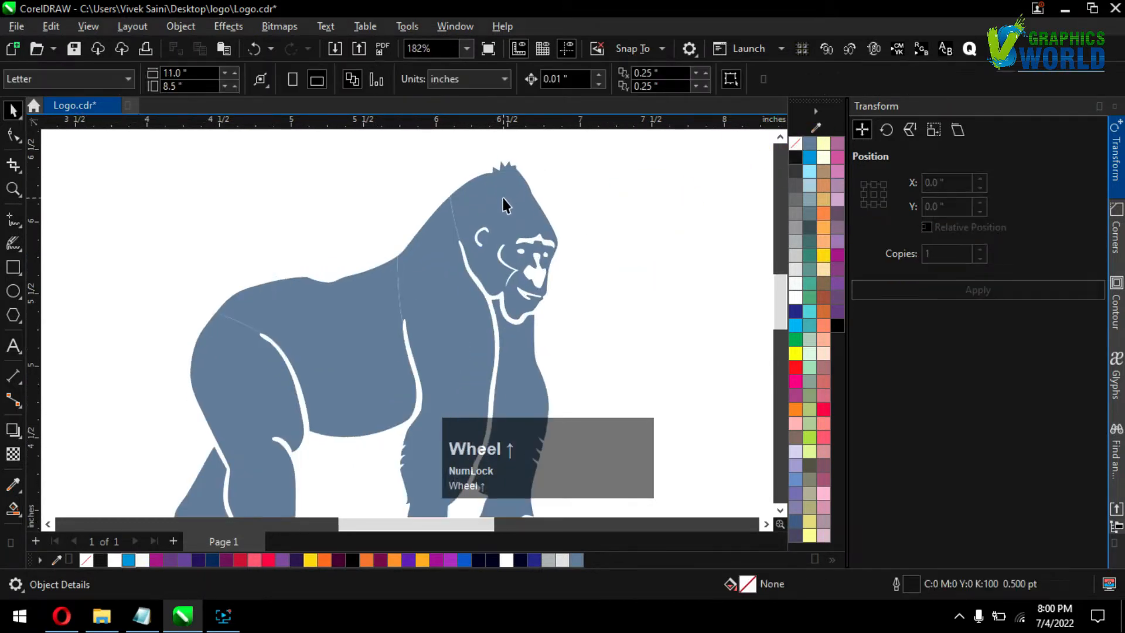
pyautogui.click(502, 202)
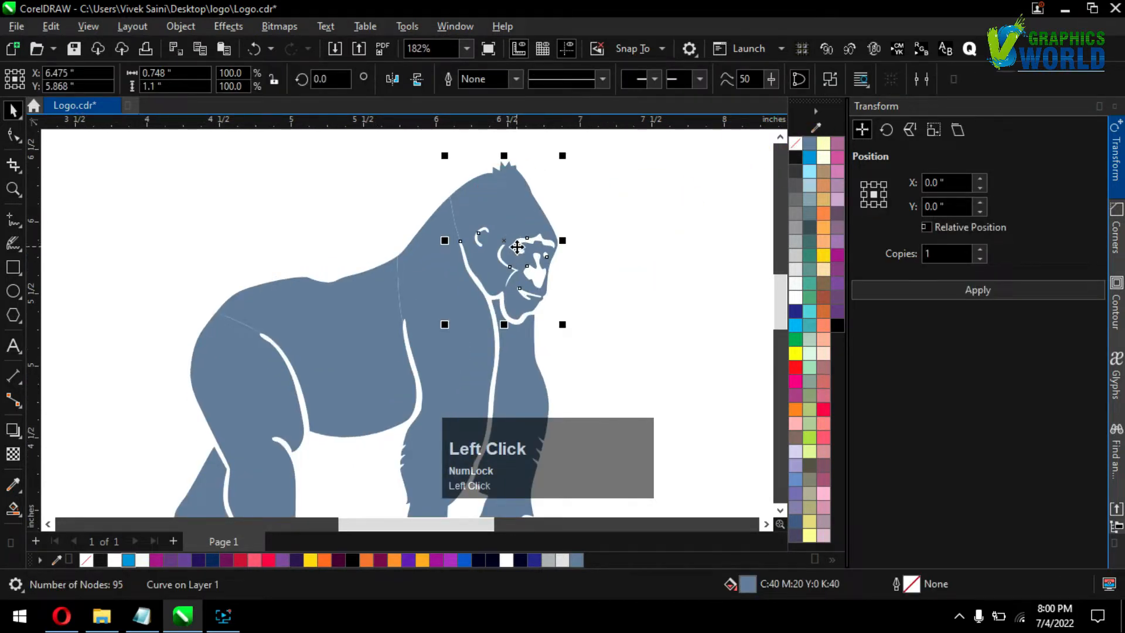
pyautogui.press('g')
pyautogui.moveTo(475, 189); pyautogui.dragTo(551, 299)
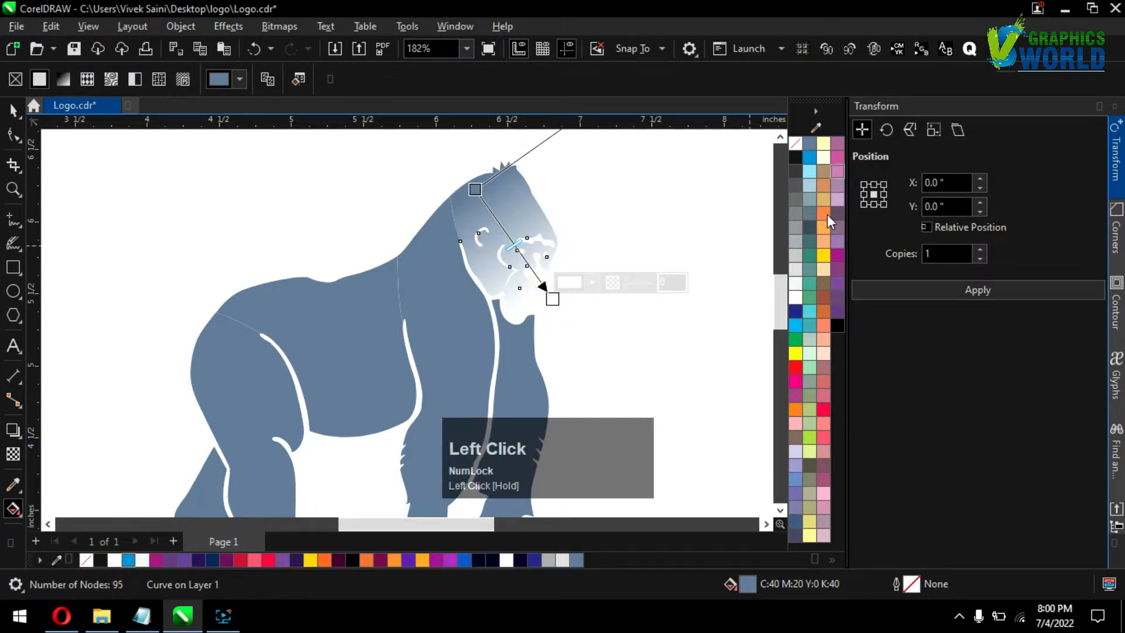
pyautogui.moveTo(823, 254); pyautogui.dragTo(474, 190)
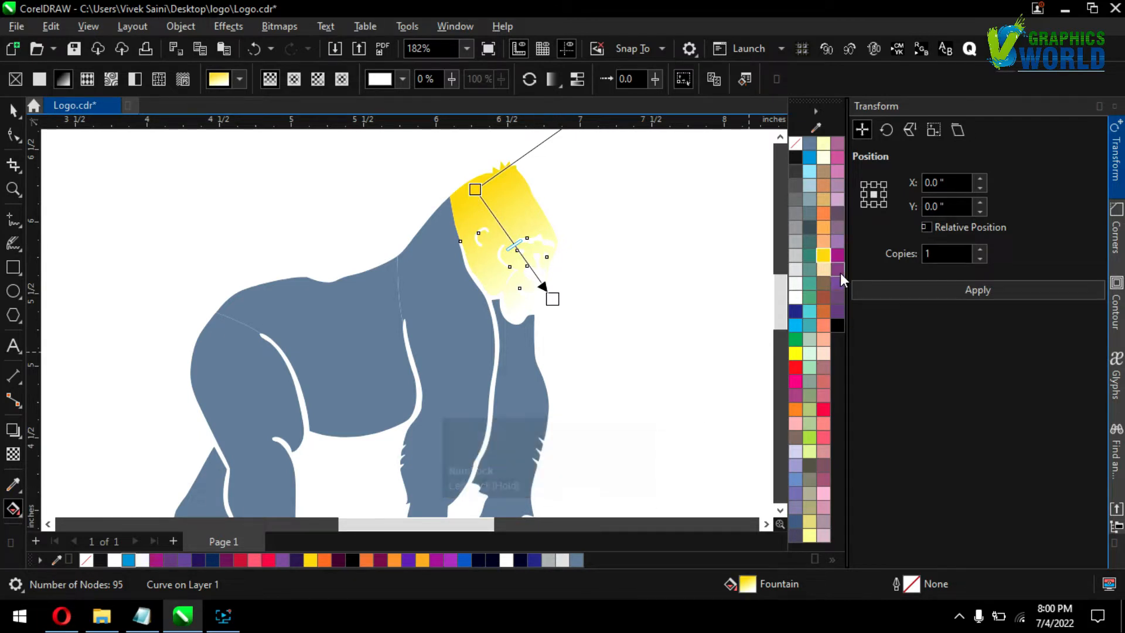
pyautogui.moveTo(826, 264); pyautogui.dragTo(554, 299)
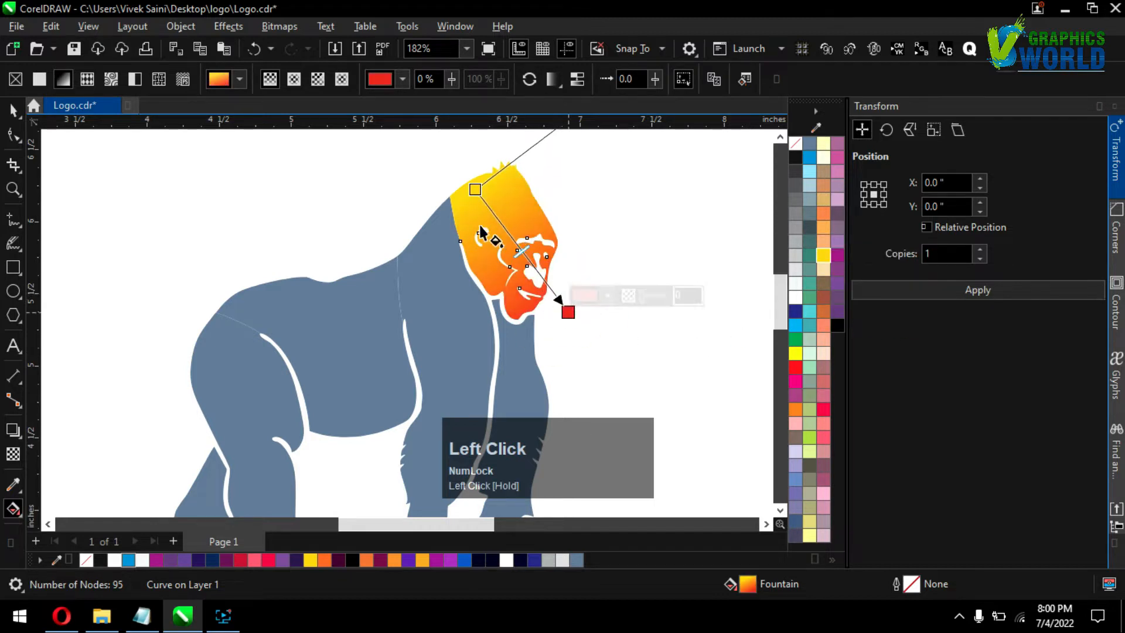
# Apply a vertical linear fountain fill to the far front leg, running from bright purple-magenta at the top to dark plum at the foot
pyautogui.click(474, 294)
pyautogui.scroll(-2, 475, 294)
pyautogui.moveTo(479, 275); pyautogui.dragTo(472, 410)
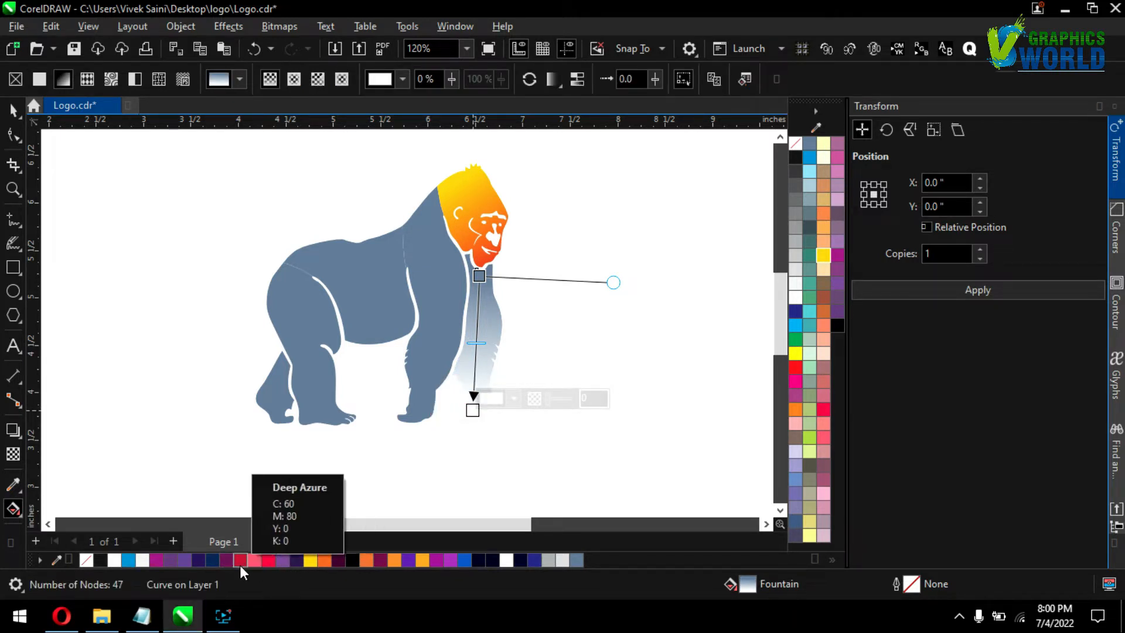
pyautogui.moveTo(226, 559); pyautogui.dragTo(472, 410)
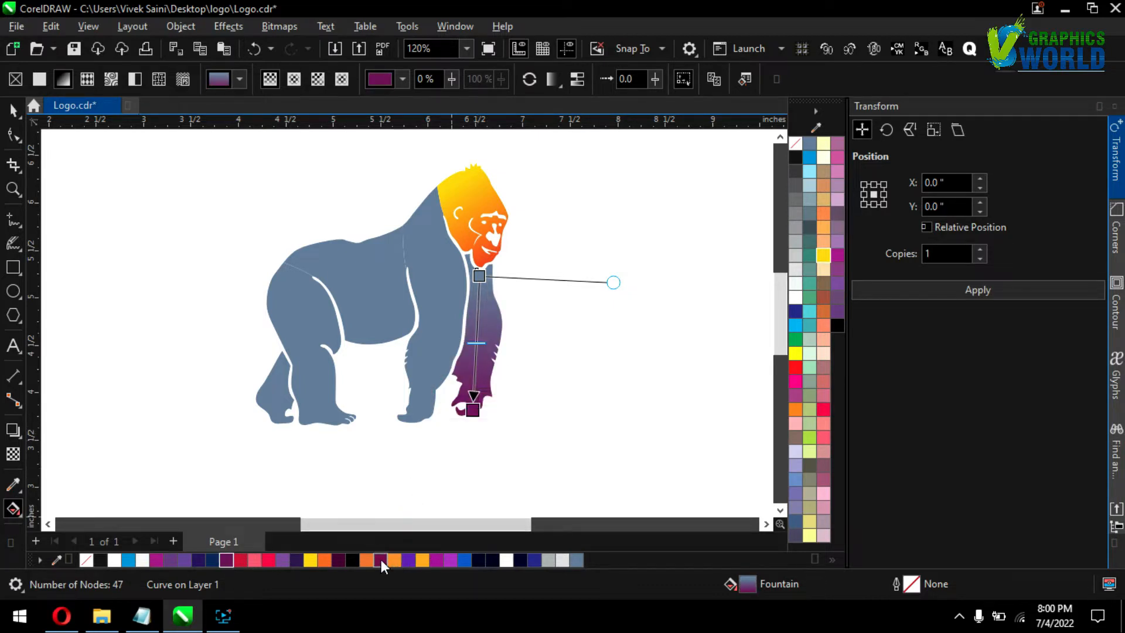
pyautogui.moveTo(437, 560); pyautogui.dragTo(458, 523)
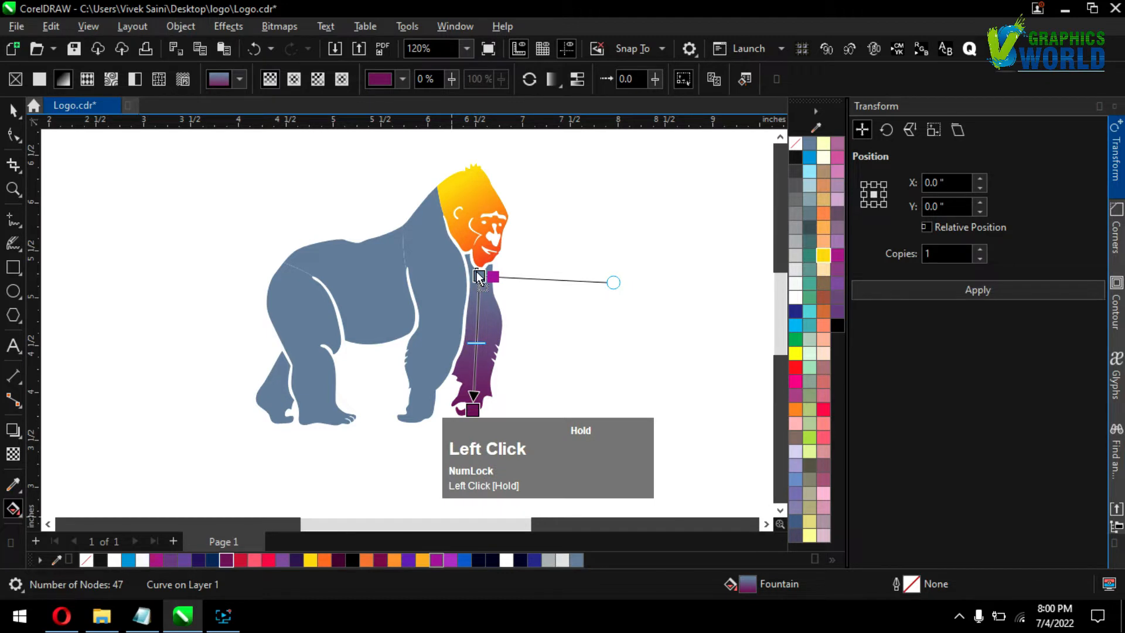
pyautogui.moveTo(480, 273); pyautogui.dragTo(479, 275)
# Apply a vertical linear fountain fill to the near front leg, running from dark indigo at the shoulder to medium purple at the foot
pyautogui.click(442, 324)
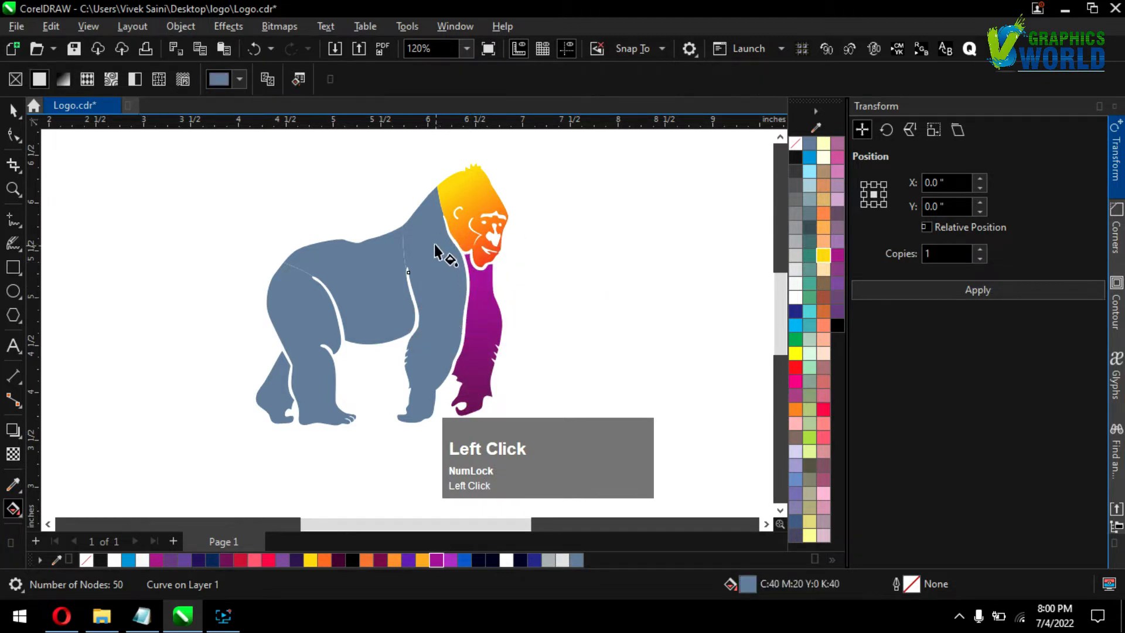
pyautogui.moveTo(431, 236); pyautogui.dragTo(418, 420)
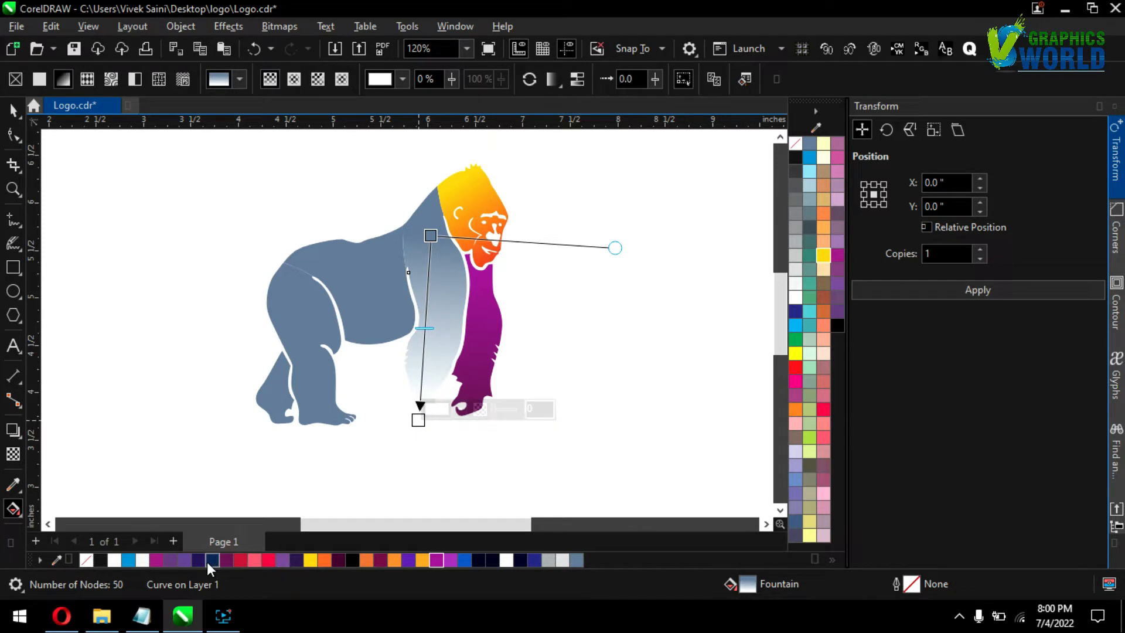
pyautogui.moveTo(205, 556); pyautogui.dragTo(205, 556)
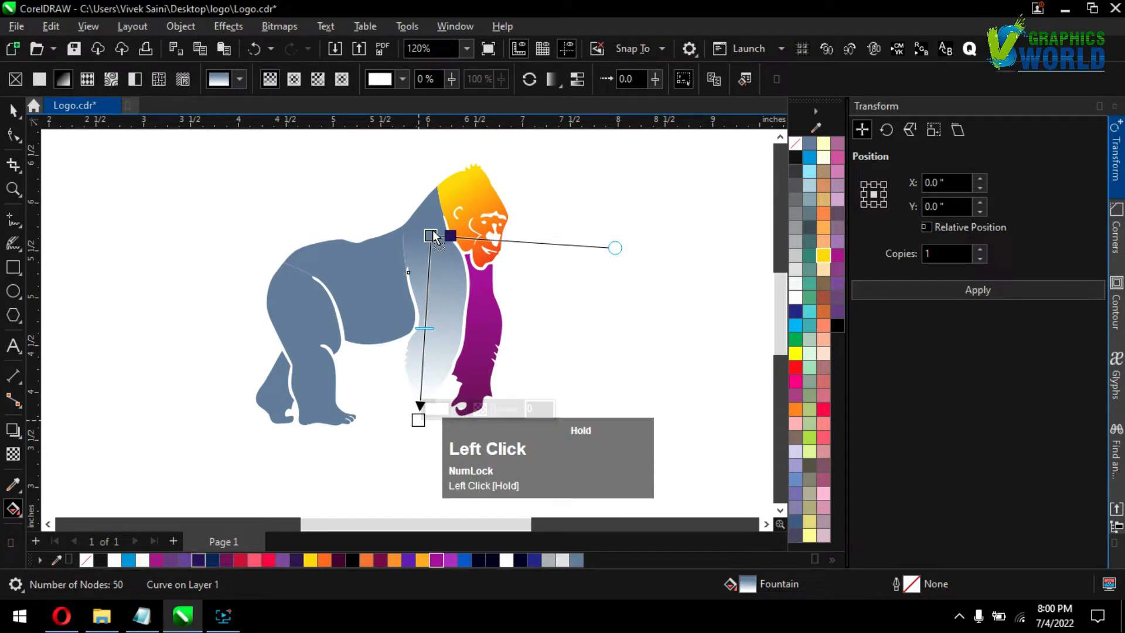
pyautogui.moveTo(433, 233); pyautogui.dragTo(431, 235)
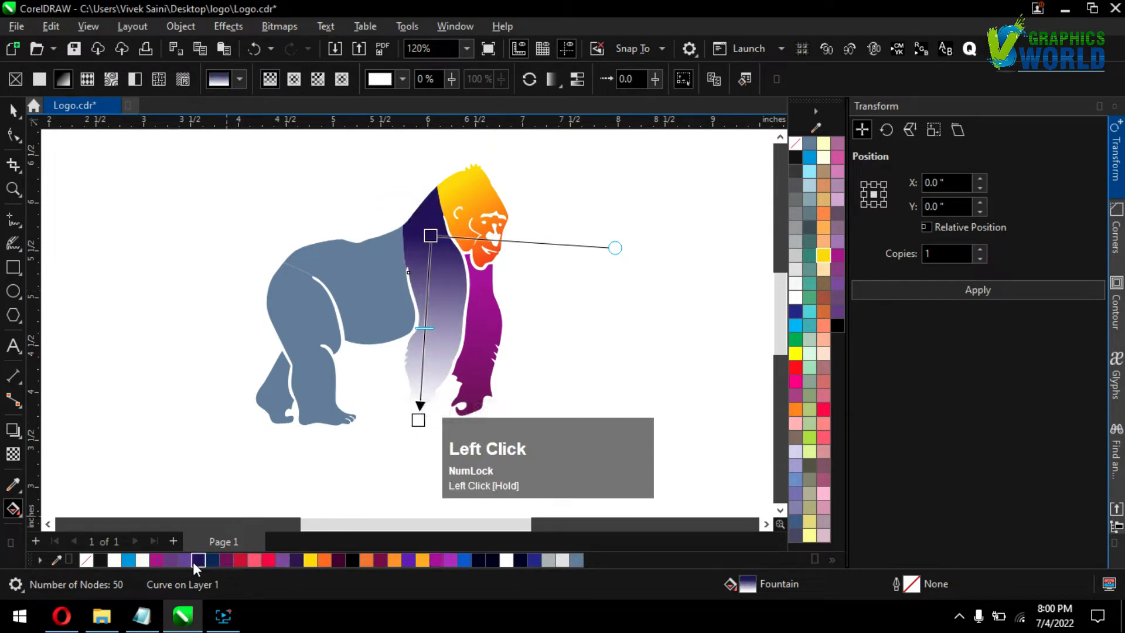
pyautogui.moveTo(278, 560); pyautogui.dragTo(357, 465)
pyautogui.moveTo(419, 423); pyautogui.dragTo(418, 420)
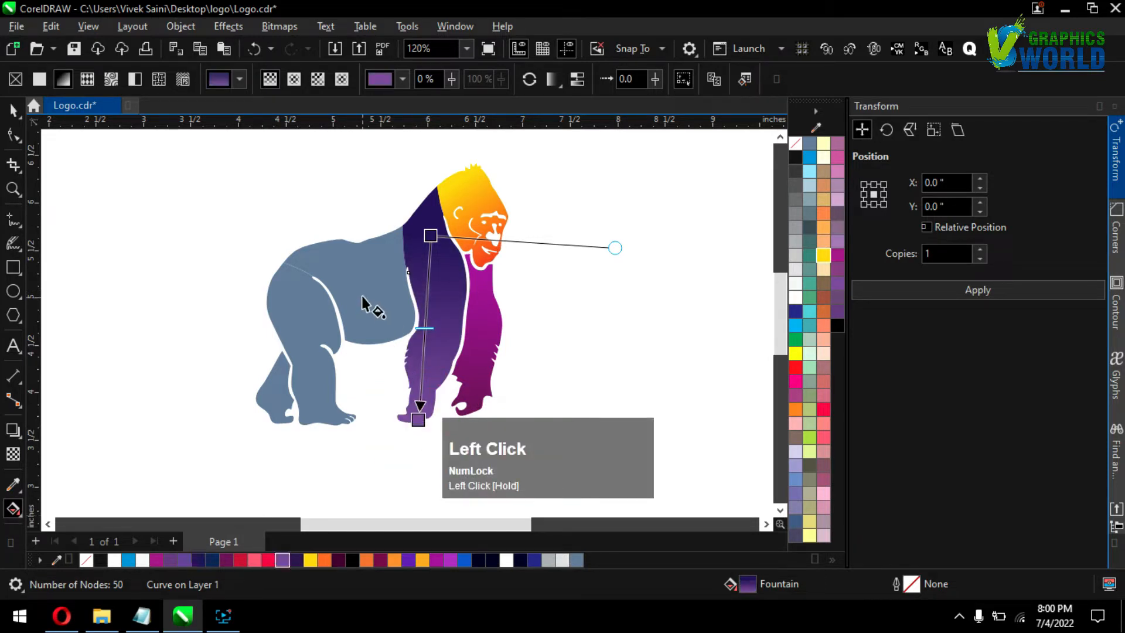
# Apply a linear fountain fill to the gorilla's torso, running from pinkish red at the back to white at the belly
pyautogui.click(375, 248)
pyautogui.moveTo(375, 248); pyautogui.dragTo(354, 342)
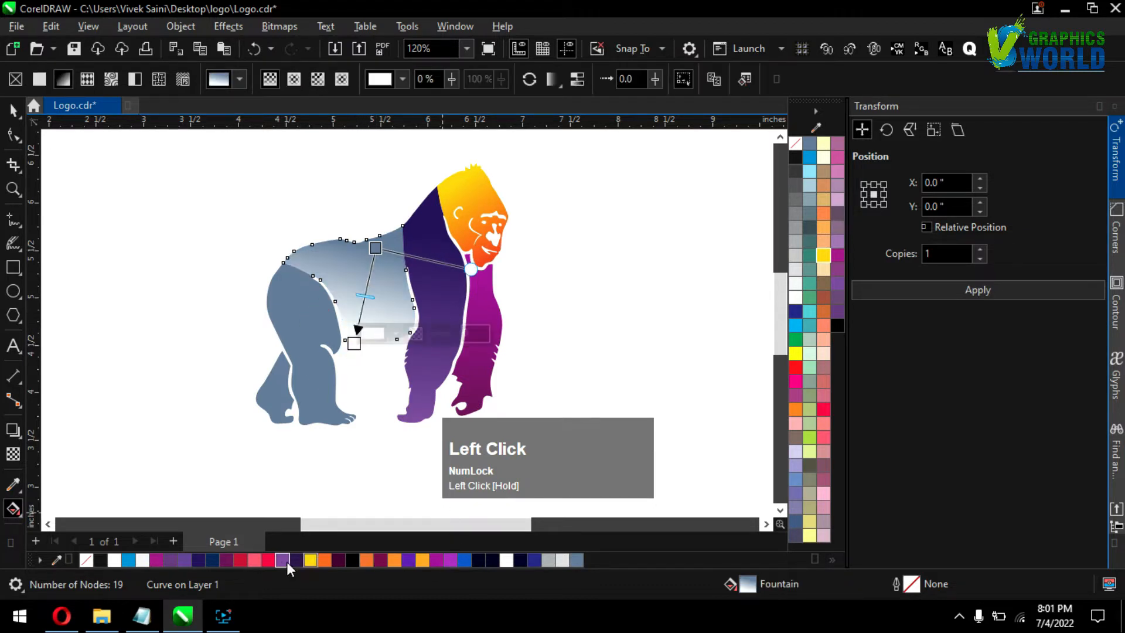
pyautogui.moveTo(269, 561); pyautogui.dragTo(349, 294)
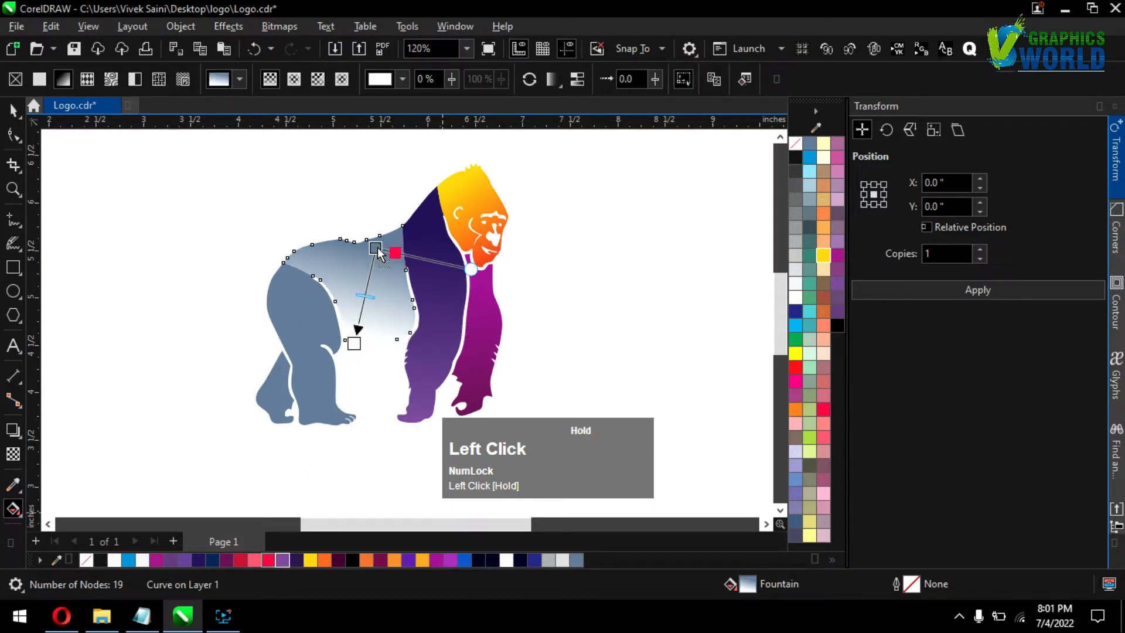
pyautogui.moveTo(379, 253); pyautogui.dragTo(392, 236)
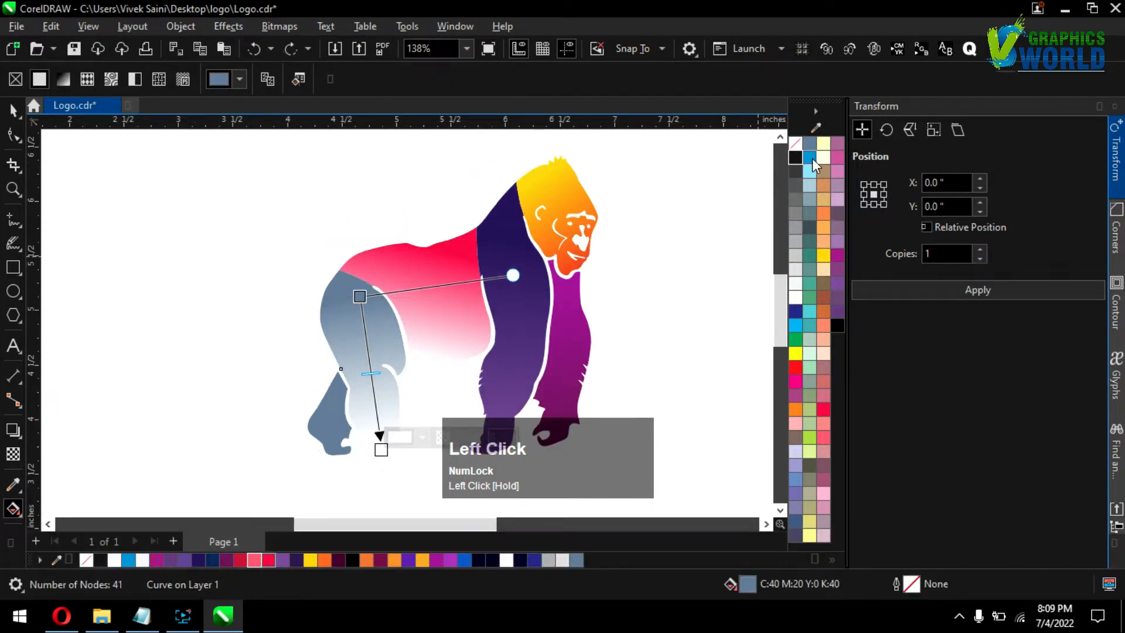
# Colour the near hind leg's fountain fill from bright blue at the hip to dark navy at the foot
pyautogui.moveTo(813, 166); pyautogui.dragTo(359, 296)
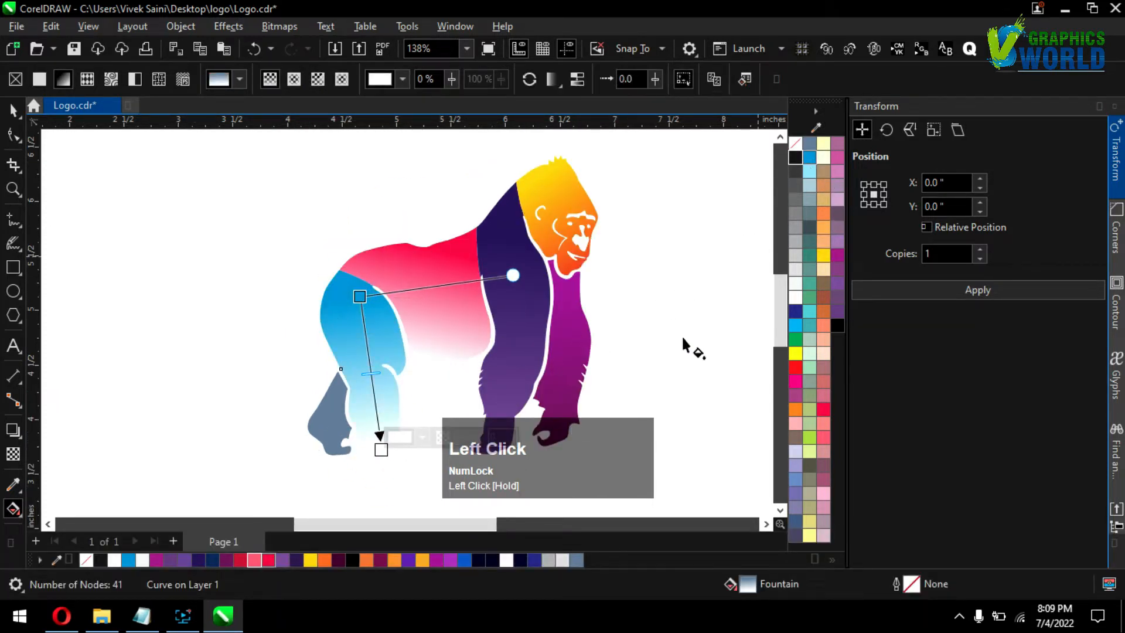
pyautogui.moveTo(811, 160); pyautogui.dragTo(810, 160)
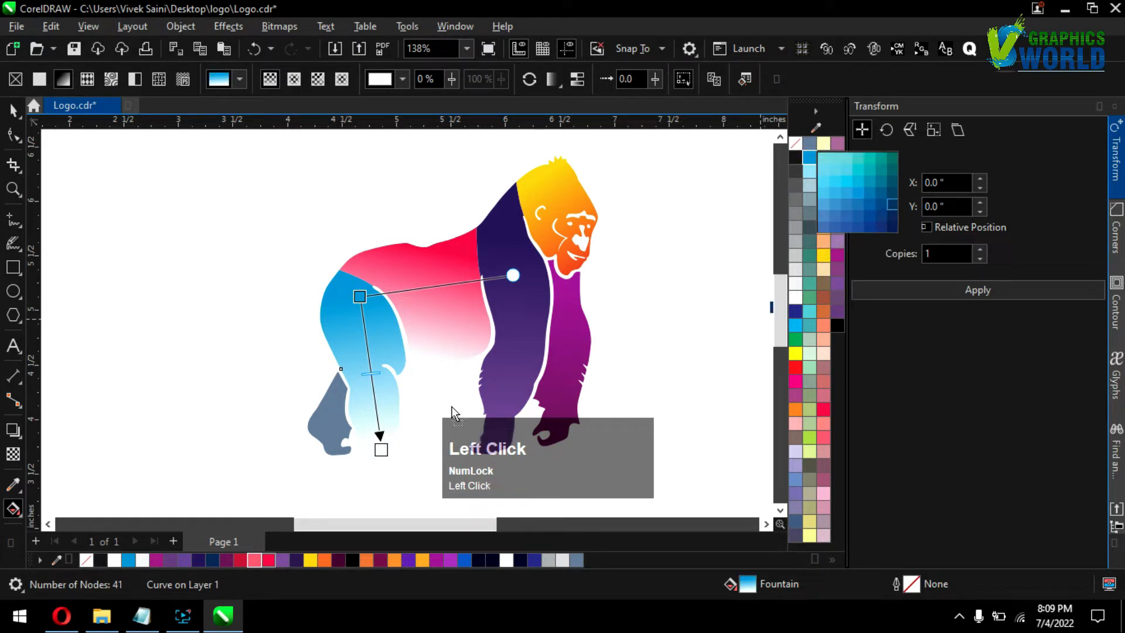
pyautogui.moveTo(385, 455); pyautogui.dragTo(382, 451)
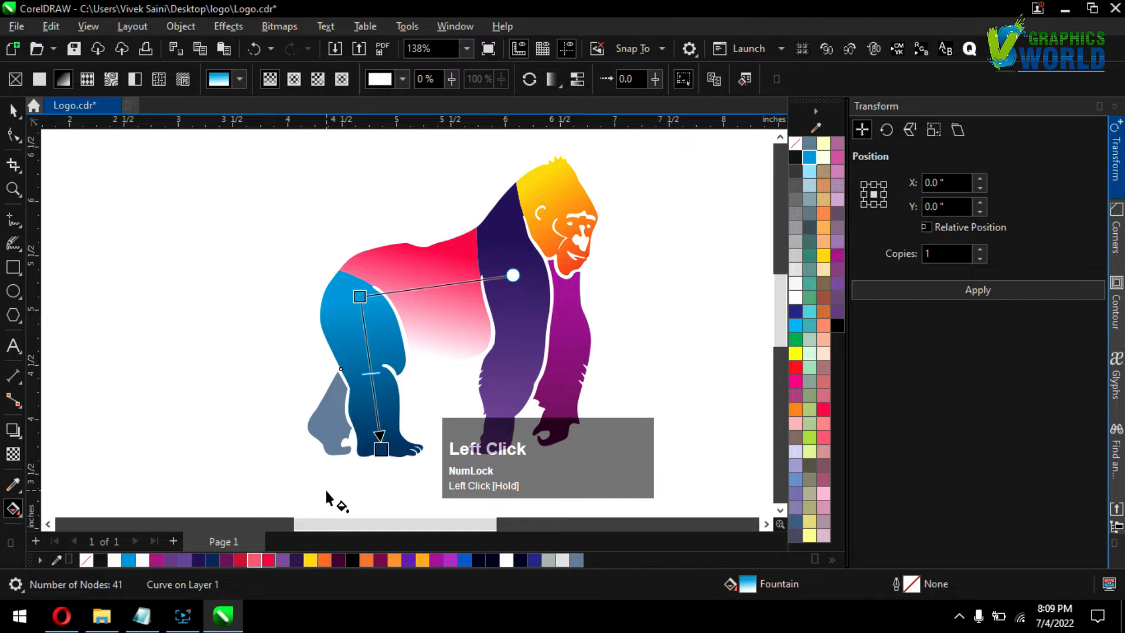
# Apply a linear fountain fill to the far hind leg, running from bright blue at the top to dark navy at the foot
pyautogui.click(330, 426)
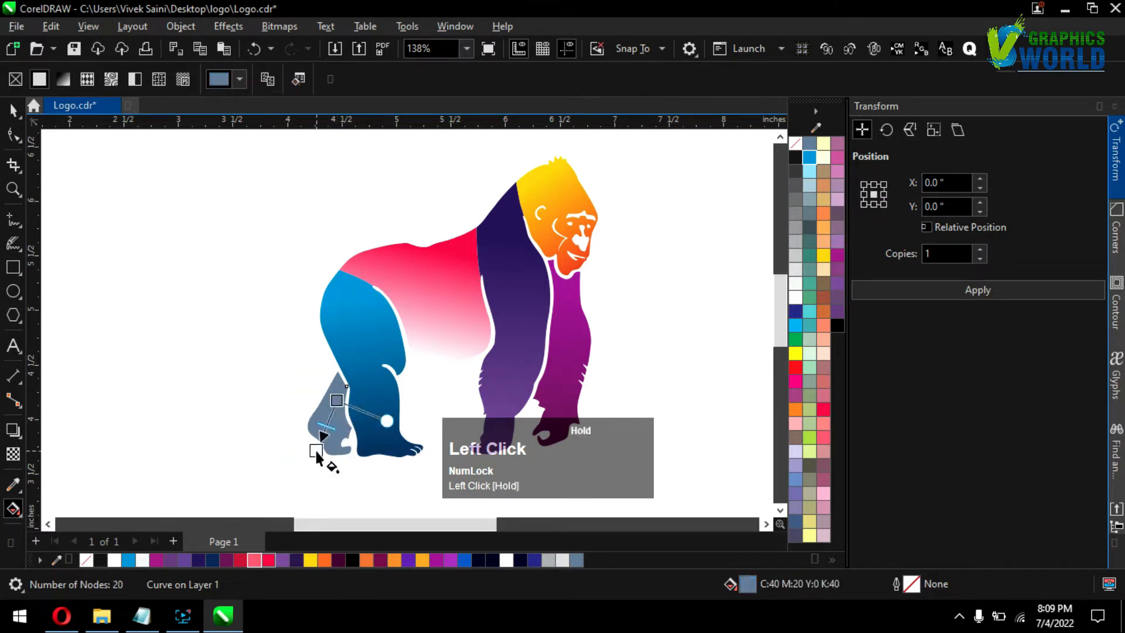
pyautogui.moveTo(319, 451); pyautogui.dragTo(320, 447)
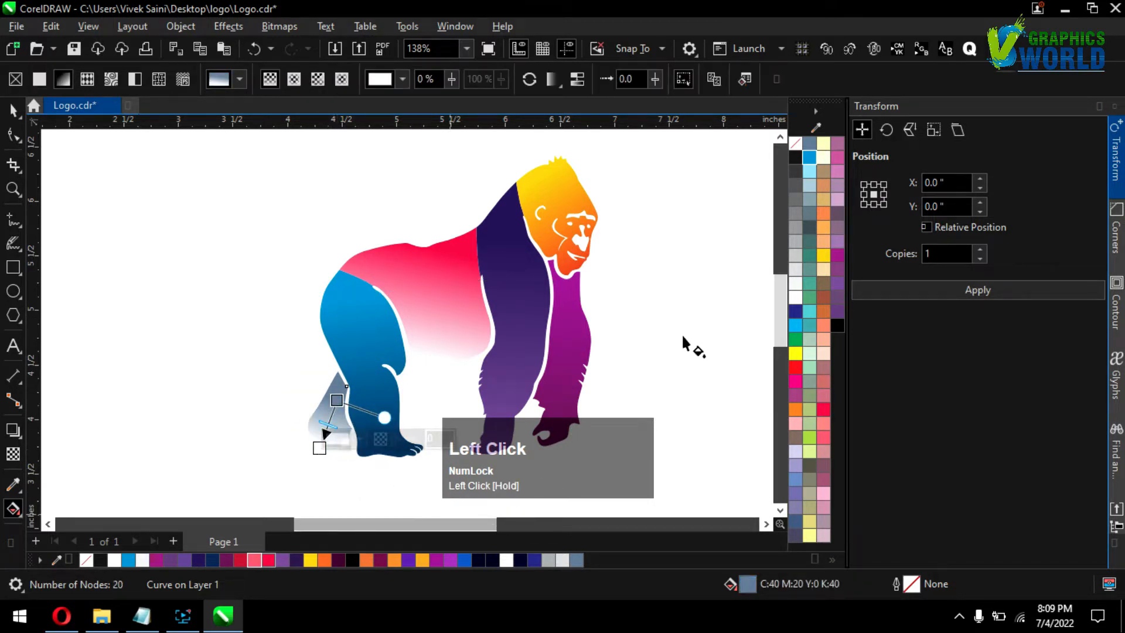
pyautogui.moveTo(774, 243); pyautogui.dragTo(806, 173)
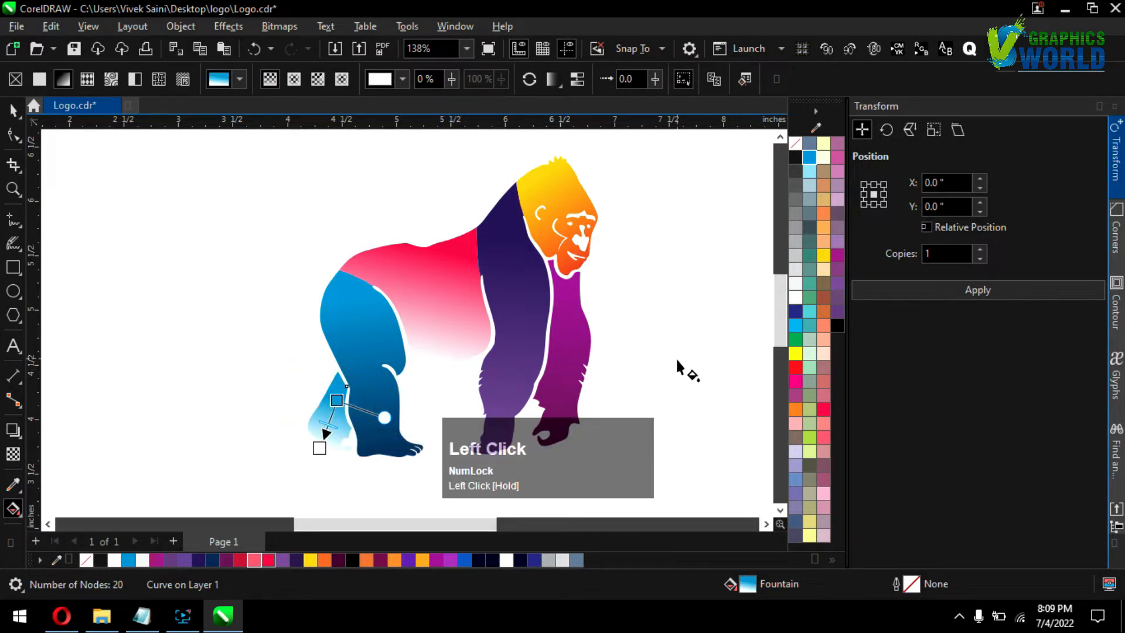
pyautogui.moveTo(808, 160); pyautogui.dragTo(904, 231)
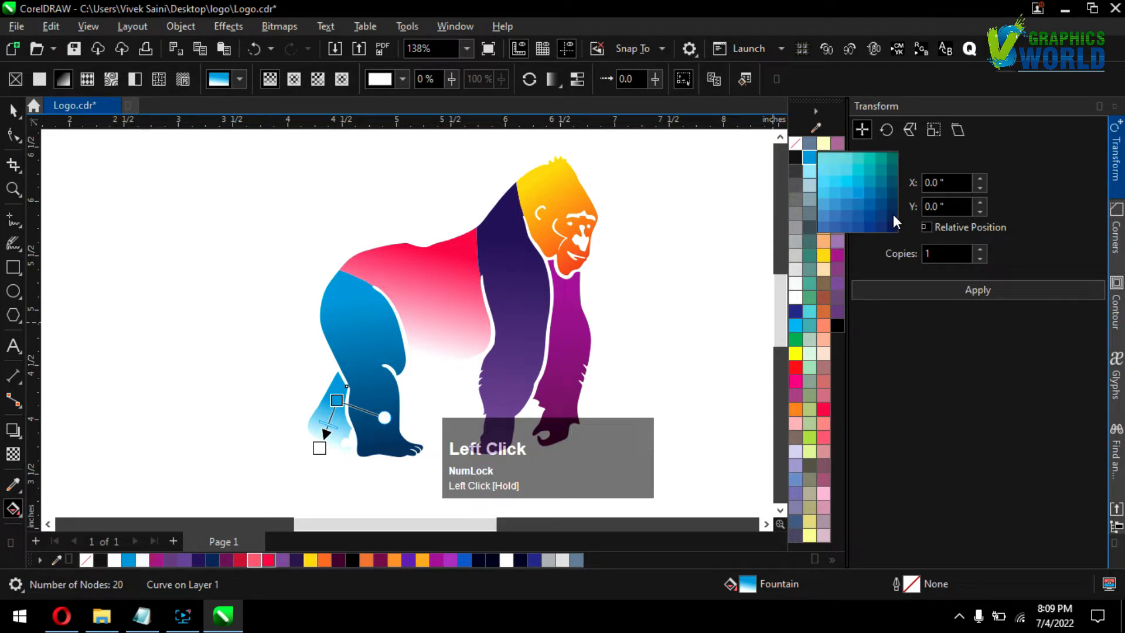
pyautogui.moveTo(321, 446); pyautogui.dragTo(319, 447)
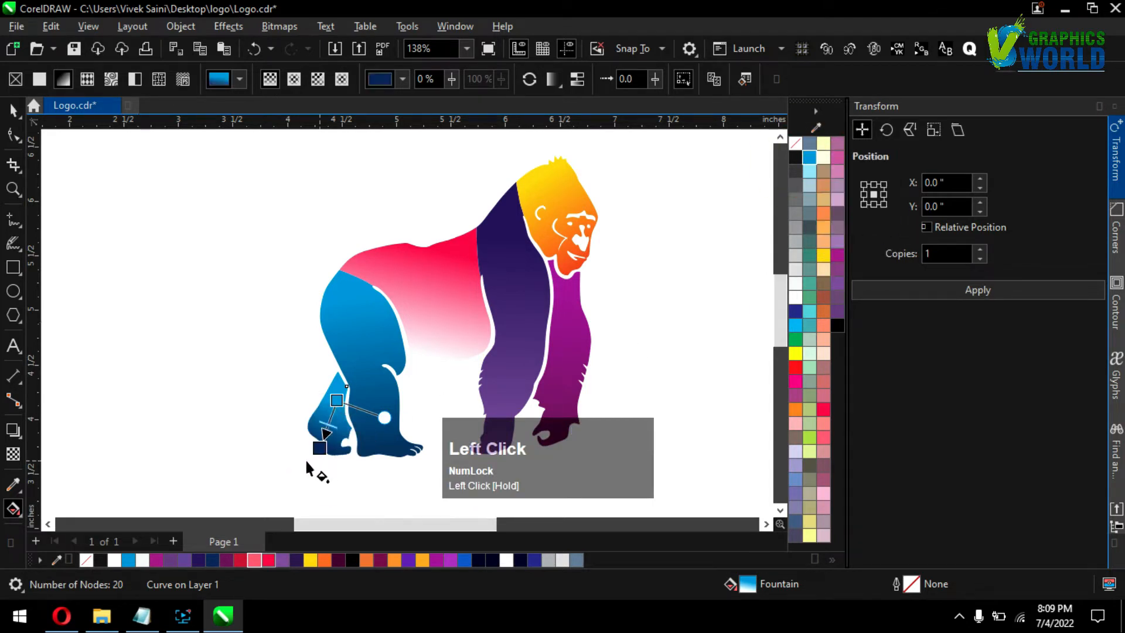
# Draw an ellipse about 1.56 by 1.67 inches across the shoulder and head, and smart-fill the head's front part in slate blue with a 0.5 pt outline
pyautogui.click(102, 290)
pyautogui.press('F7')
pyautogui.moveTo(409, 163); pyautogui.dragTo(580, 347)
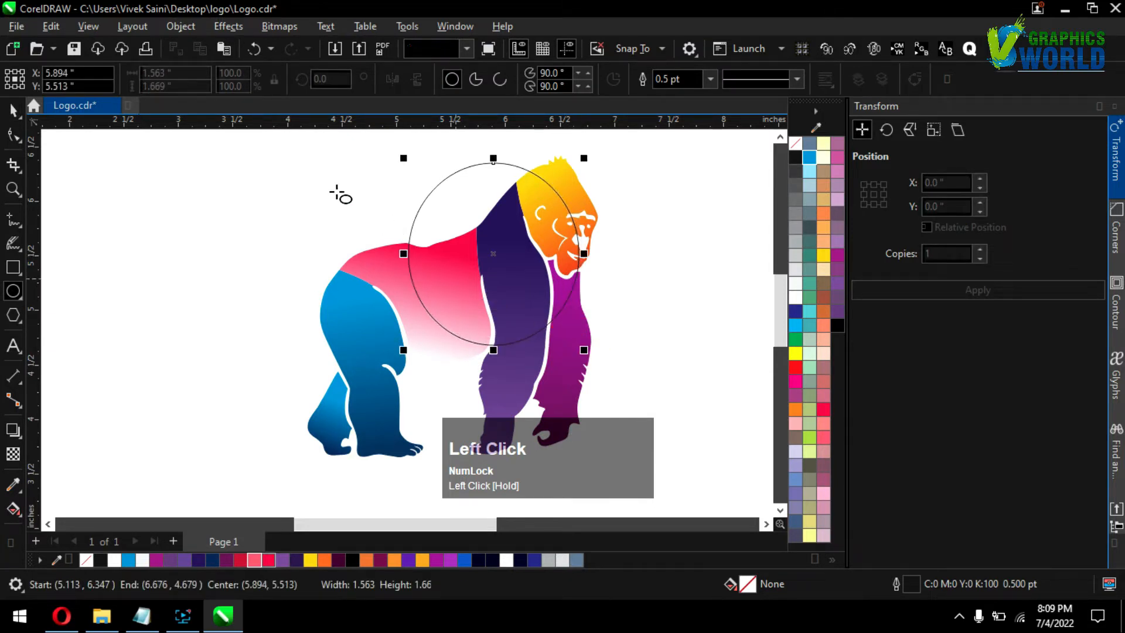
pyautogui.moveTo(459, 168); pyautogui.dragTo(464, 180)
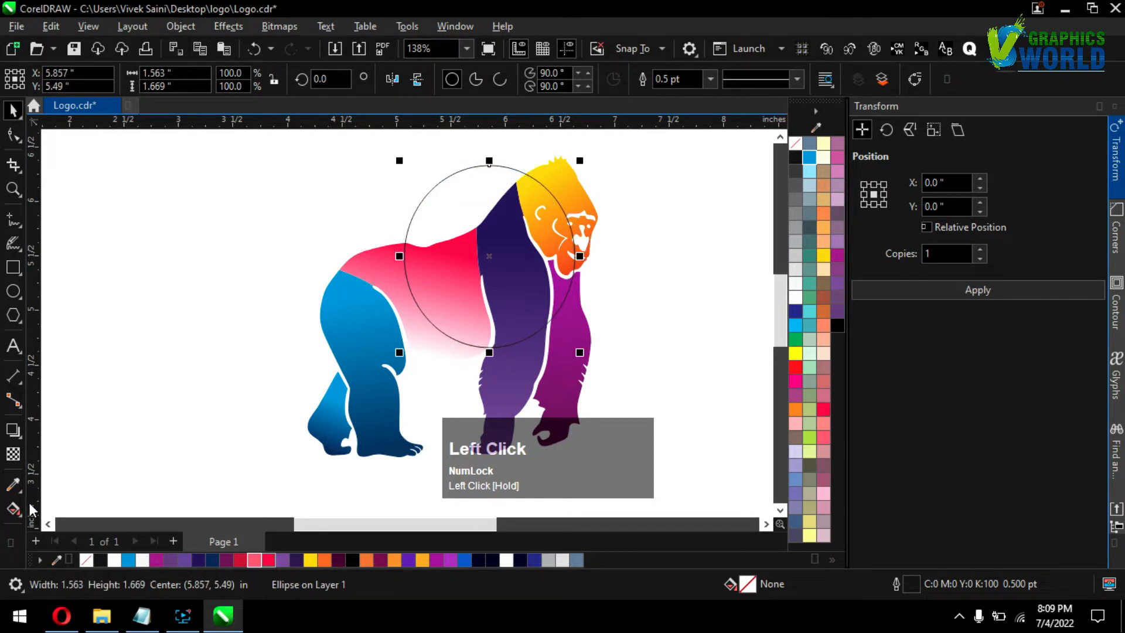
pyautogui.moveTo(23, 513); pyautogui.dragTo(50, 523)
pyautogui.click(564, 179)
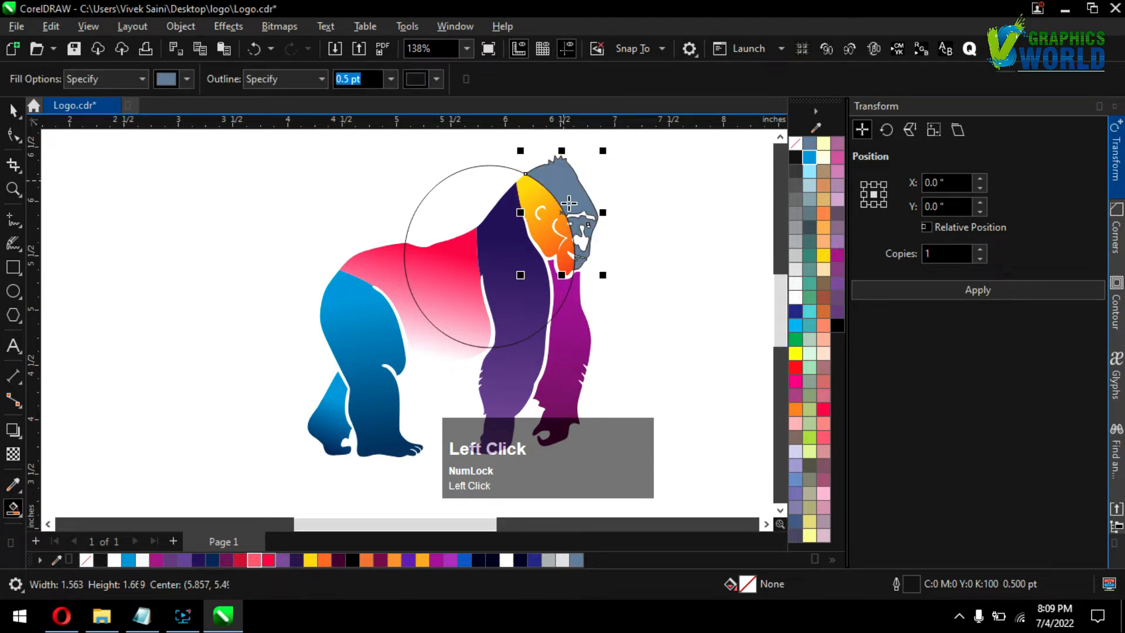
# Move the ellipse down over the front legs, stretch it to about 2.33 inches high, and smart-fill the far front leg's front strip in slate blue
pyautogui.press('space')
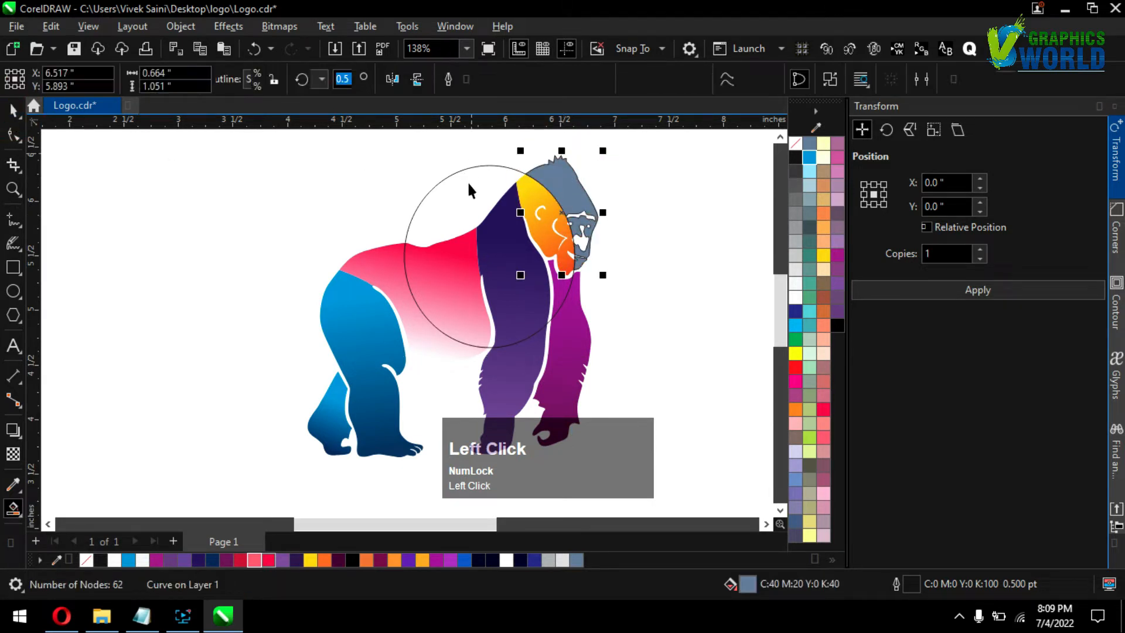
pyautogui.moveTo(469, 176); pyautogui.dragTo(469, 216)
pyautogui.scroll(-1, 520, 172)
pyautogui.scroll(-1, 495, 302)
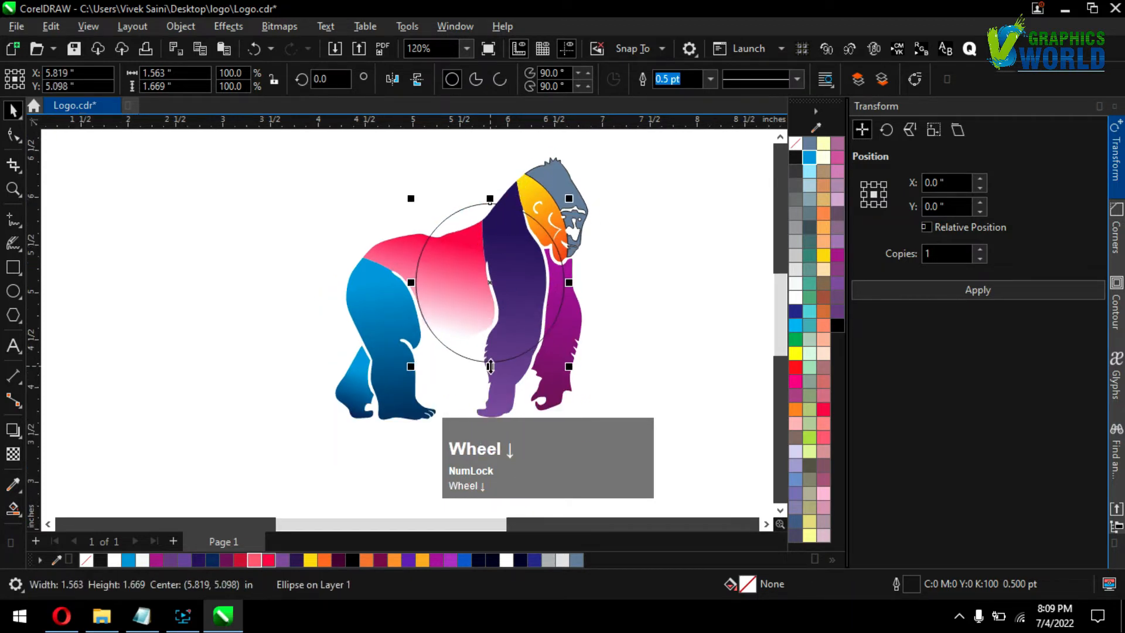
pyautogui.moveTo(489, 367); pyautogui.dragTo(491, 428)
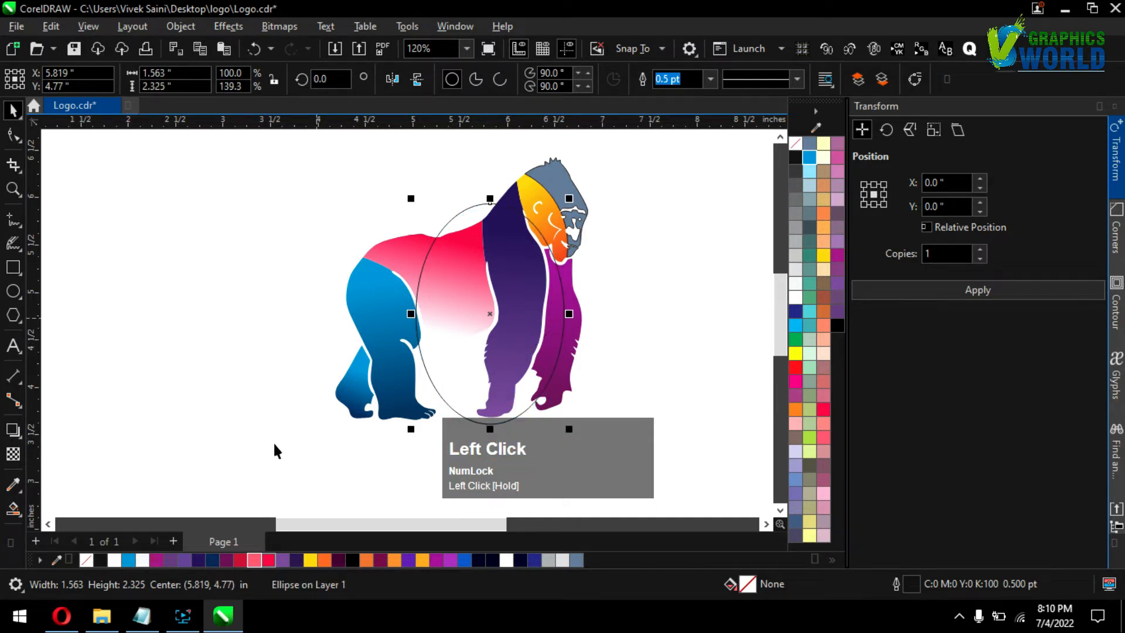
pyautogui.click(13, 508)
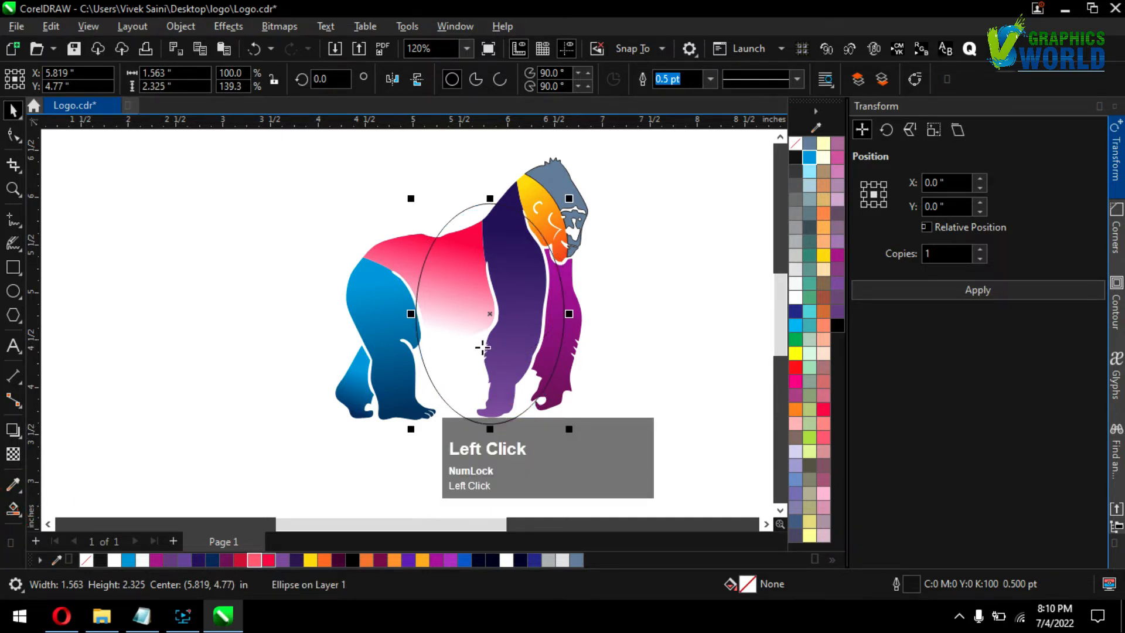
pyautogui.click(570, 347)
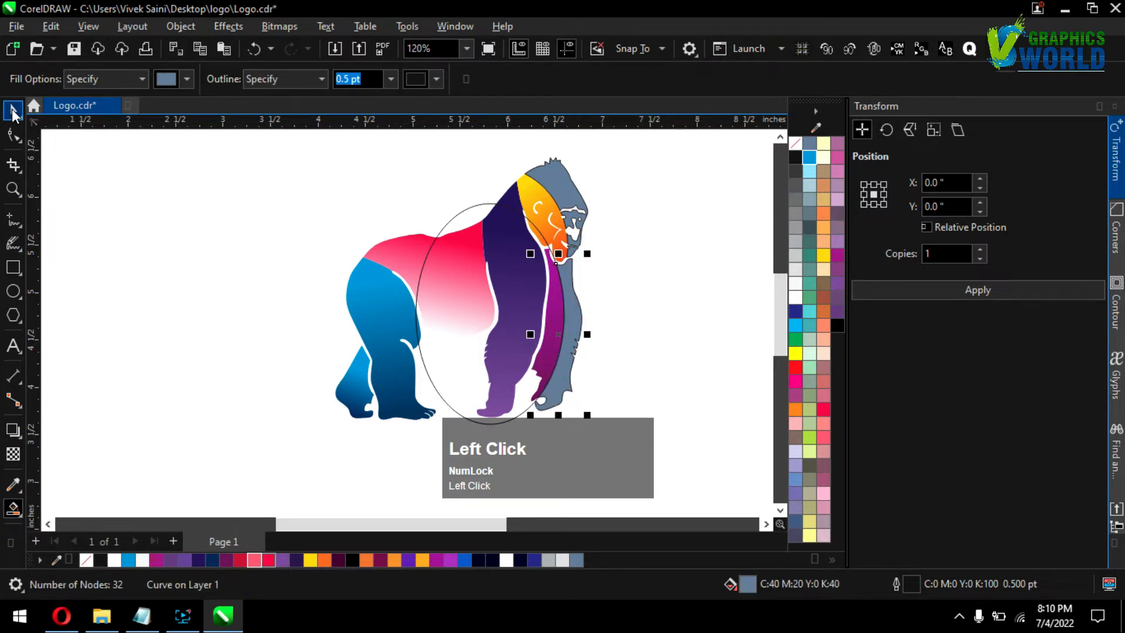
# Move the ellipse back across the near front leg, stretch it to about 2.6 inches high, and smart-fill the leg's front strip in slate blue
pyautogui.press('space')
pyautogui.moveTo(481, 212); pyautogui.dragTo(437, 186)
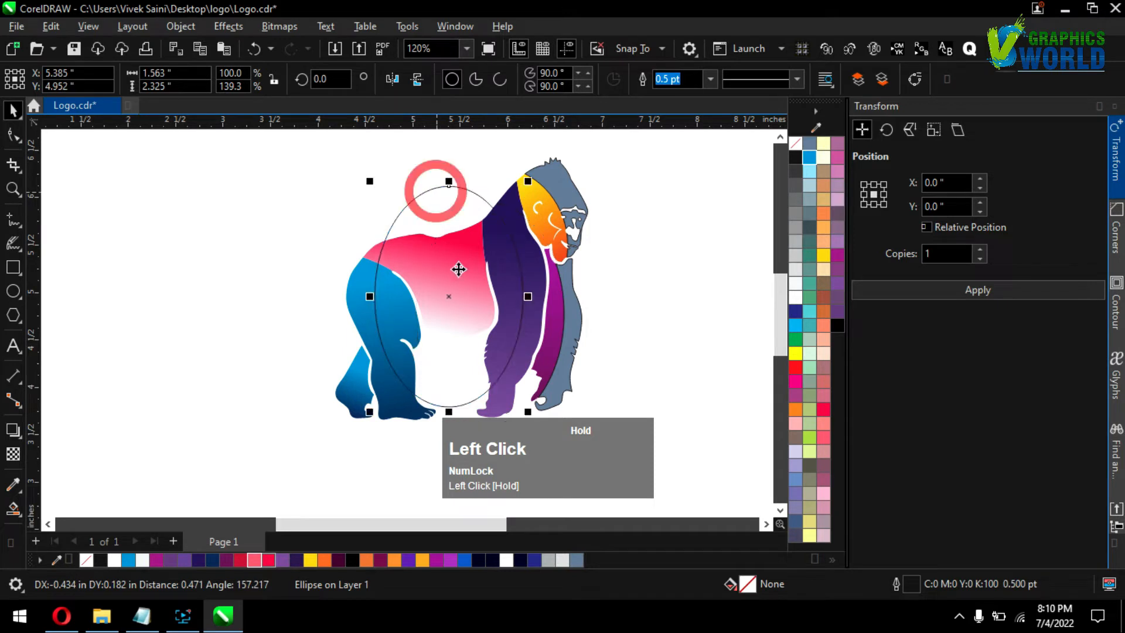
pyautogui.moveTo(450, 413); pyautogui.dragTo(449, 438)
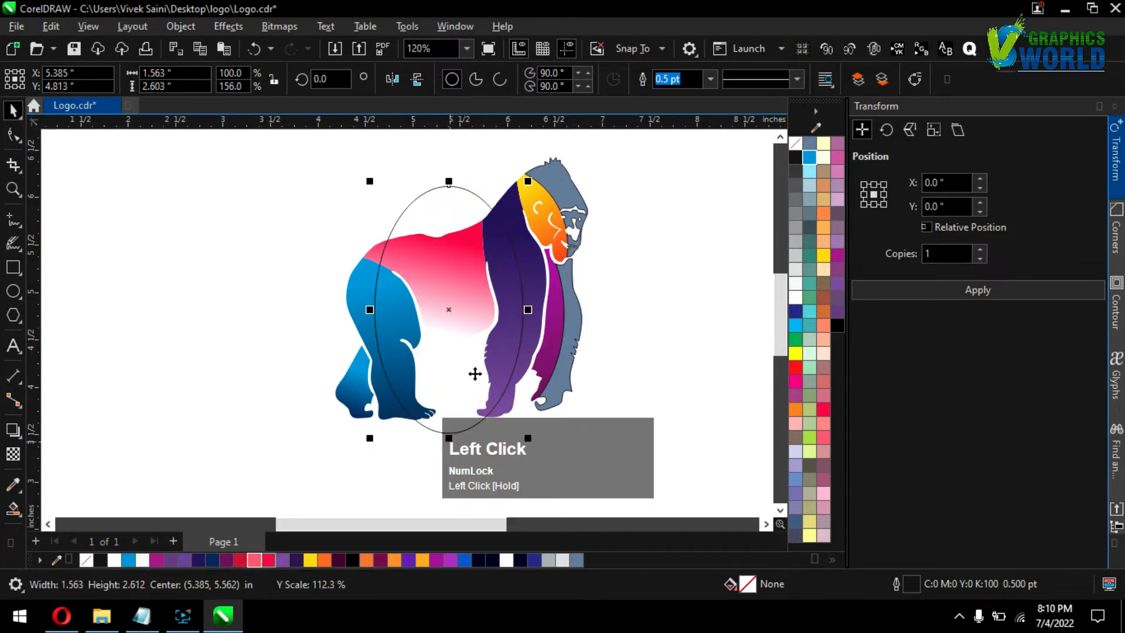
pyautogui.click(13, 508)
pyautogui.click(534, 262)
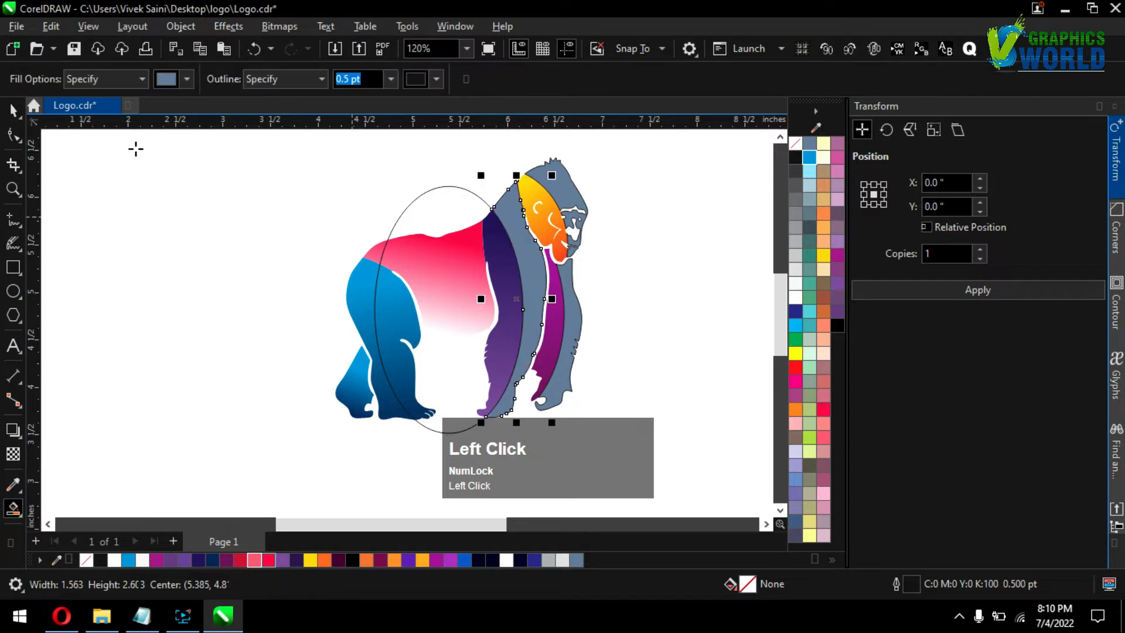
# Move the ellipse down over the hind legs, widen it to about 2.3 inches, and smart-fill the torso's upper part in slate blue
pyautogui.press('space')
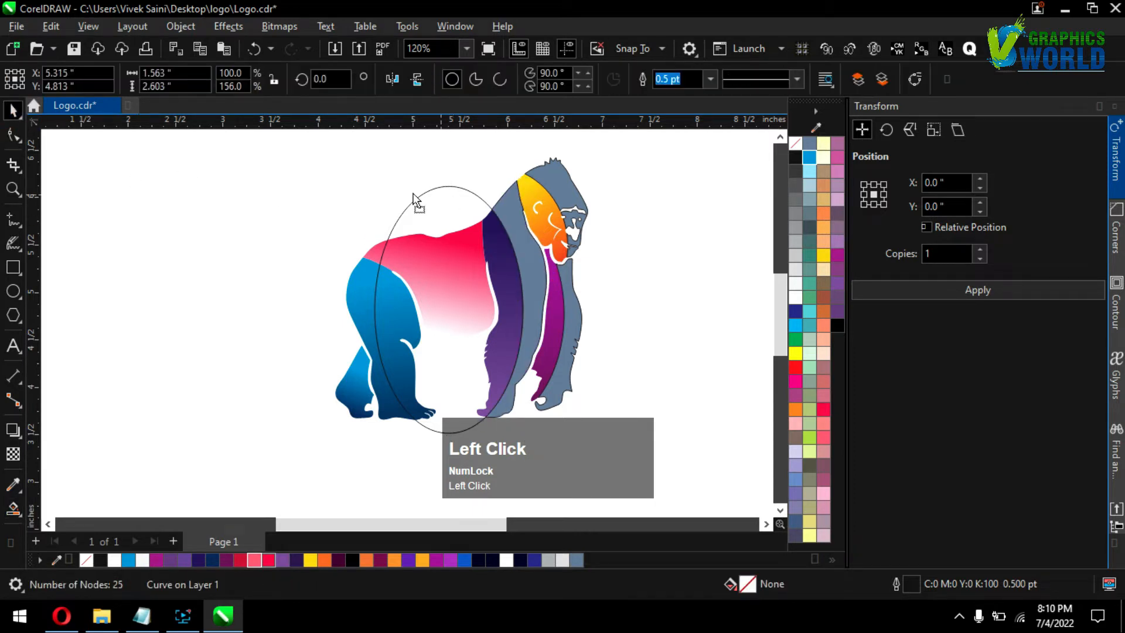
pyautogui.moveTo(442, 196); pyautogui.dragTo(361, 264)
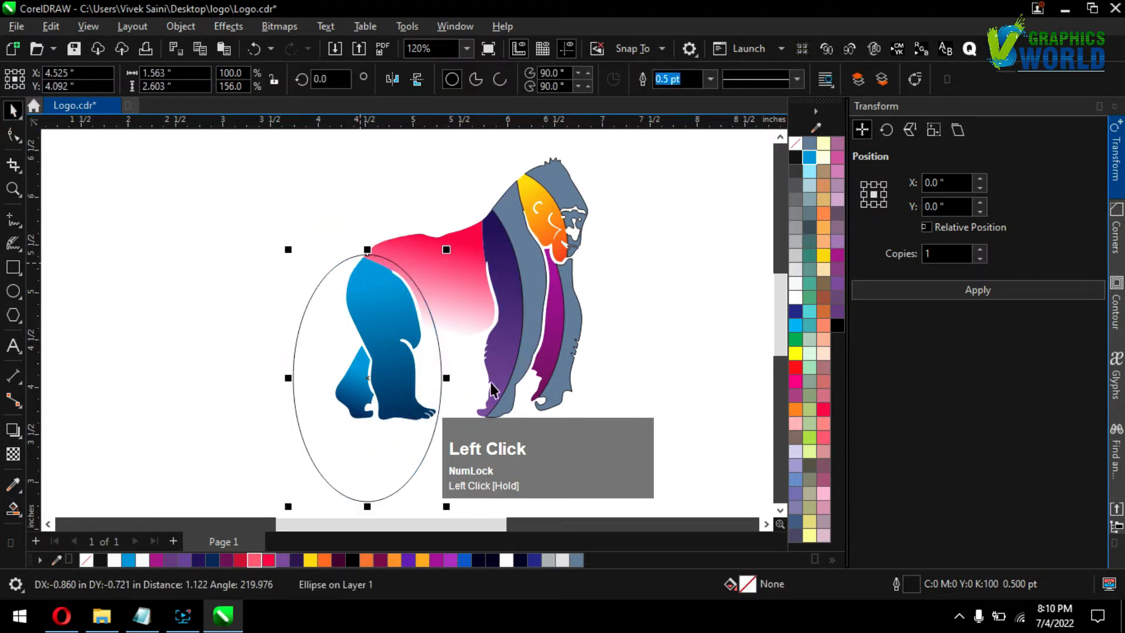
pyautogui.moveTo(446, 377); pyautogui.dragTo(516, 378)
pyautogui.moveTo(448, 384); pyautogui.dragTo(433, 384)
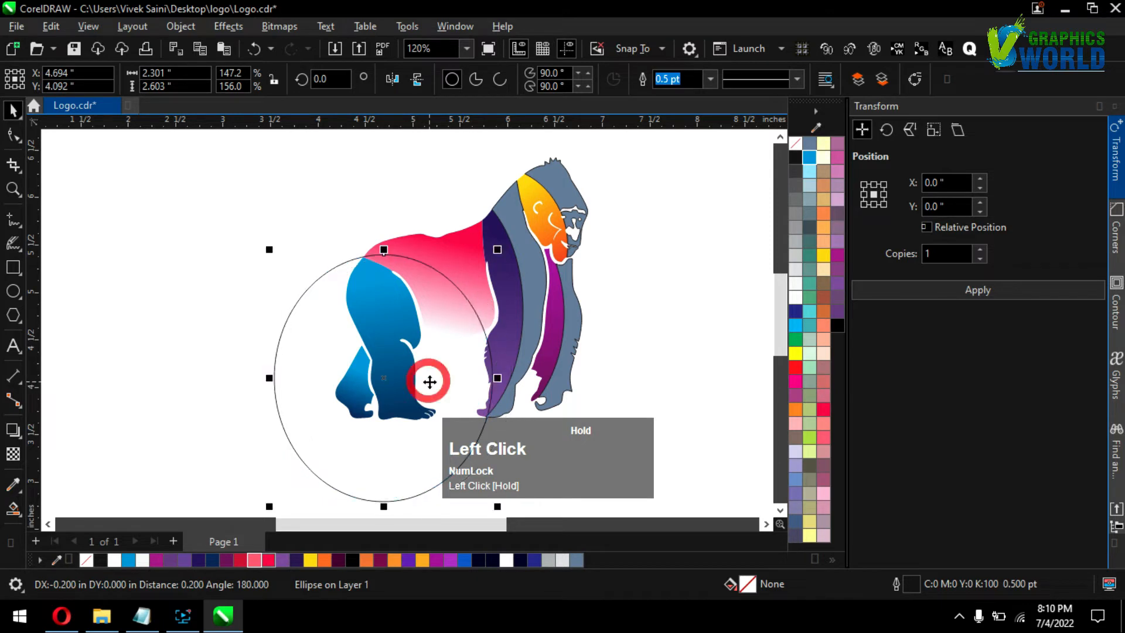
pyautogui.click(13, 508)
pyautogui.click(438, 251)
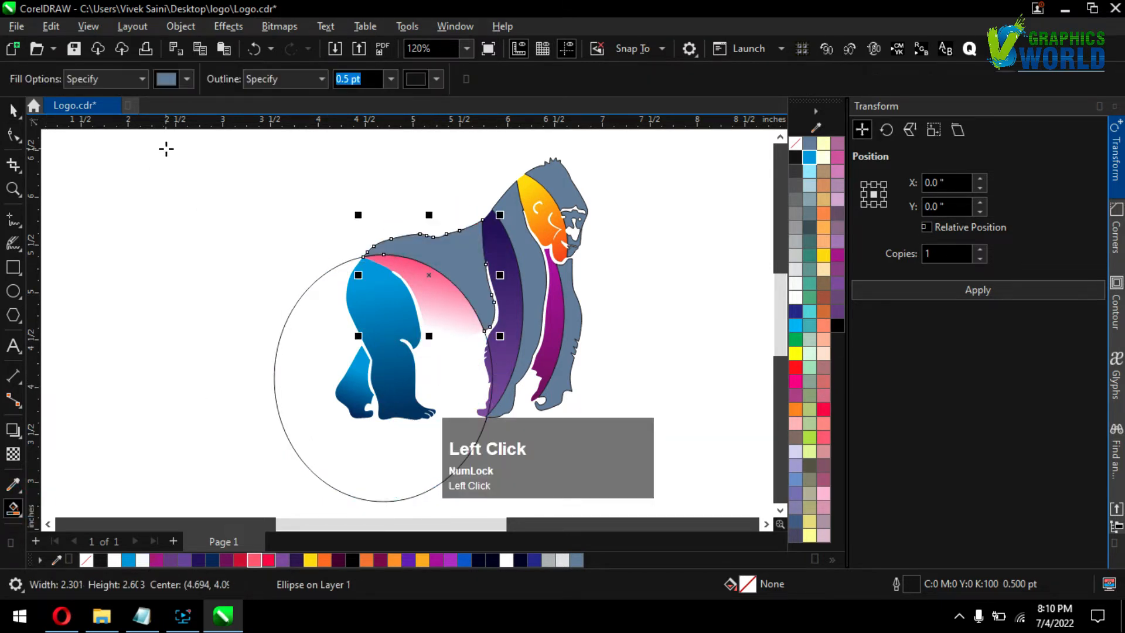
# Move the ellipse back across the near hind leg and smart-fill the leg's front part in slate blue
pyautogui.moveTo(310, 326); pyautogui.dragTo(223, 326)
pyautogui.moveTo(222, 321); pyautogui.dragTo(220, 319)
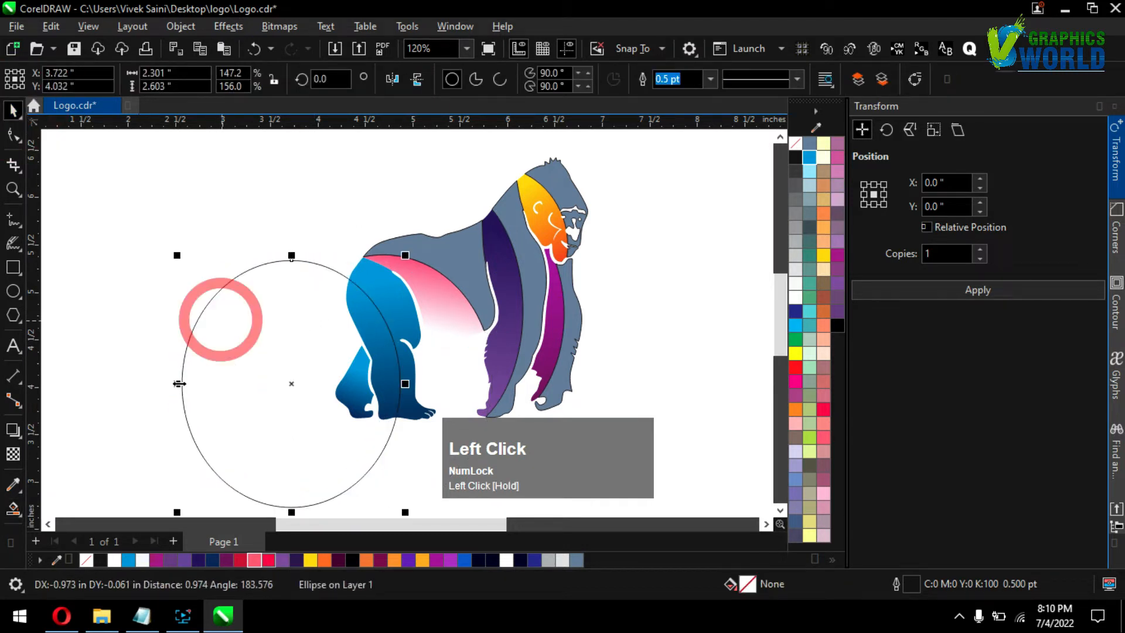
pyautogui.click(387, 295)
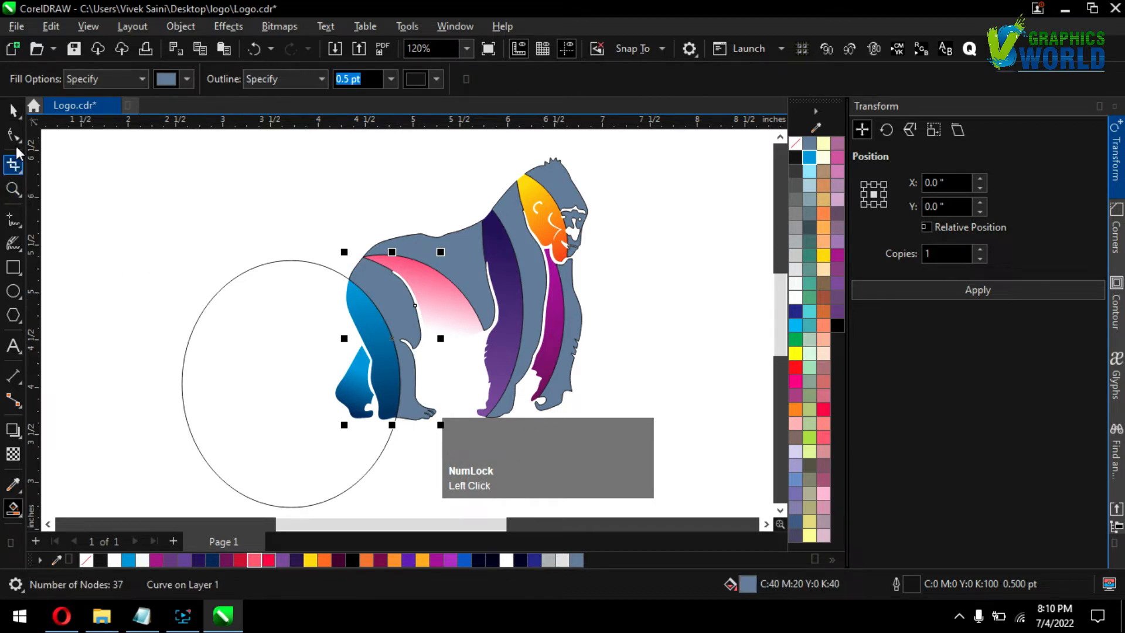
# Move the ellipse up and back across the far hind leg and smart-fill that leg's lower front part in slate blue
pyautogui.click(12, 113)
pyautogui.moveTo(294, 339); pyautogui.dragTo(265, 283)
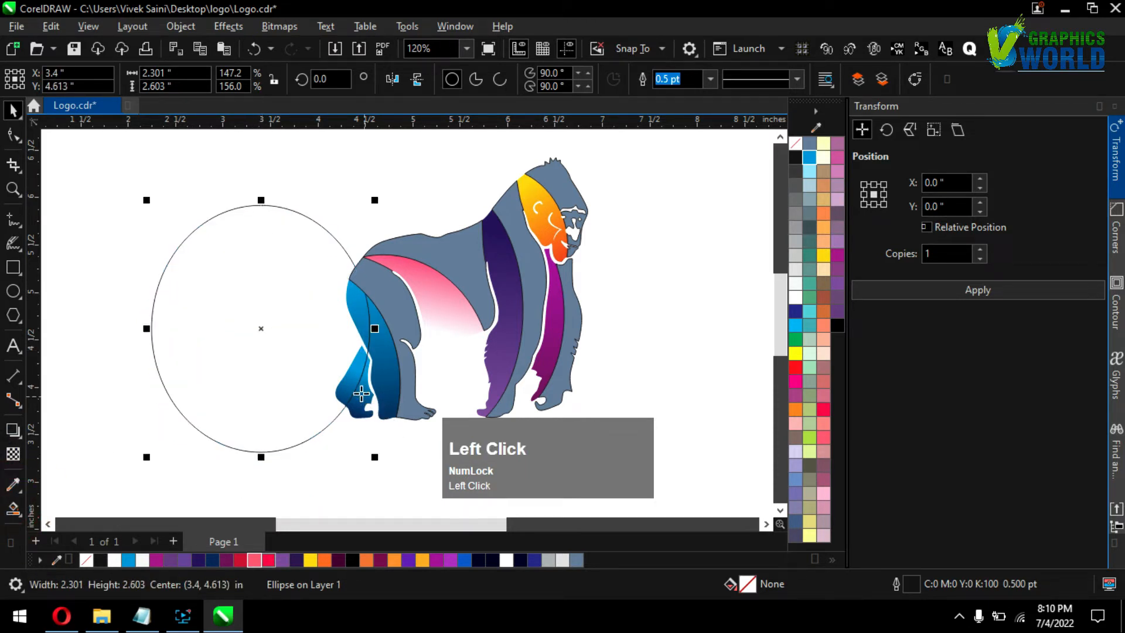
pyautogui.click(362, 393)
# Delete the ellipse used as the cutting guide
pyautogui.click(17, 111)
pyautogui.click(243, 274)
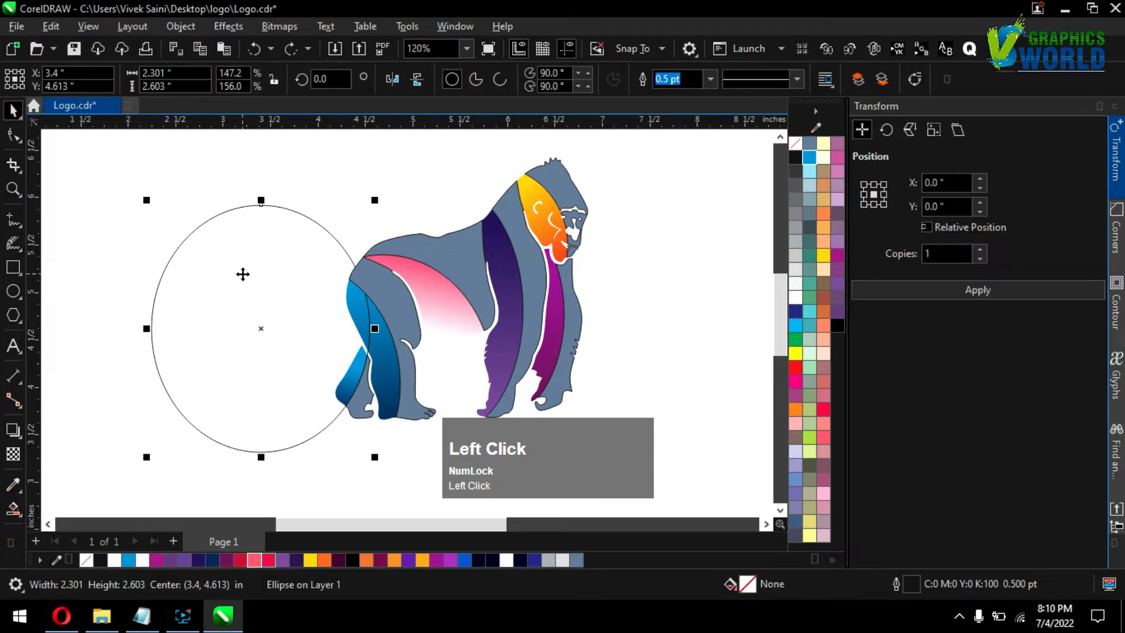
pyautogui.press('Delete')
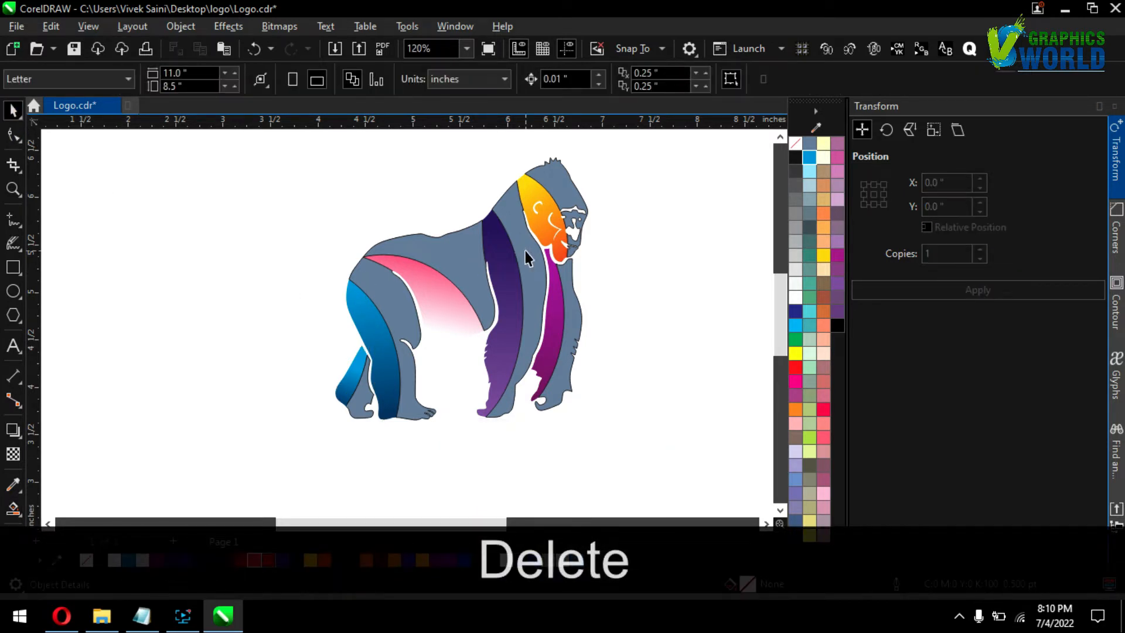
# Copy the fill of the yellow-orange back part of the head onto the slate blue front part
pyautogui.scroll(2, 516, 223)
pyautogui.click(566, 195)
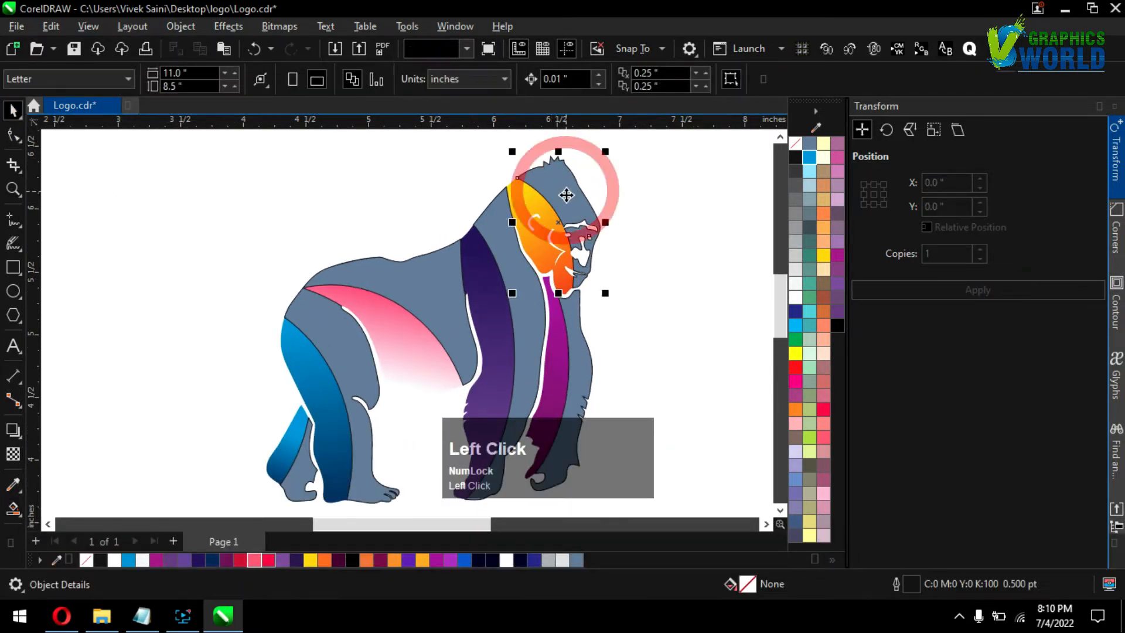
pyautogui.click(50, 32)
pyautogui.click(96, 142)
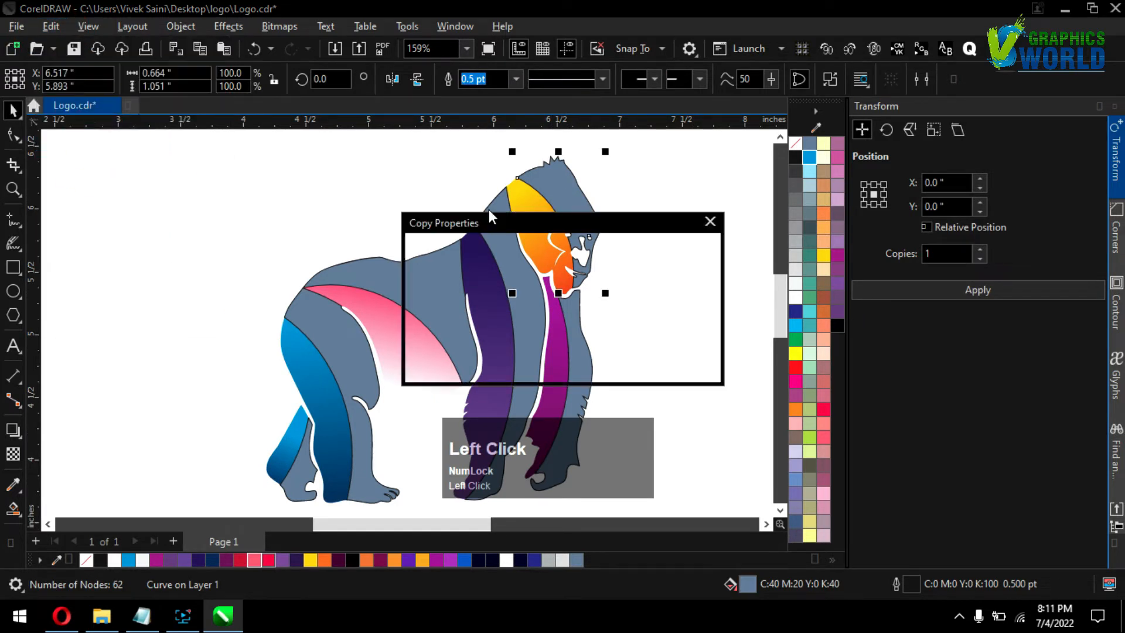
pyautogui.moveTo(508, 222); pyautogui.dragTo(786, 229)
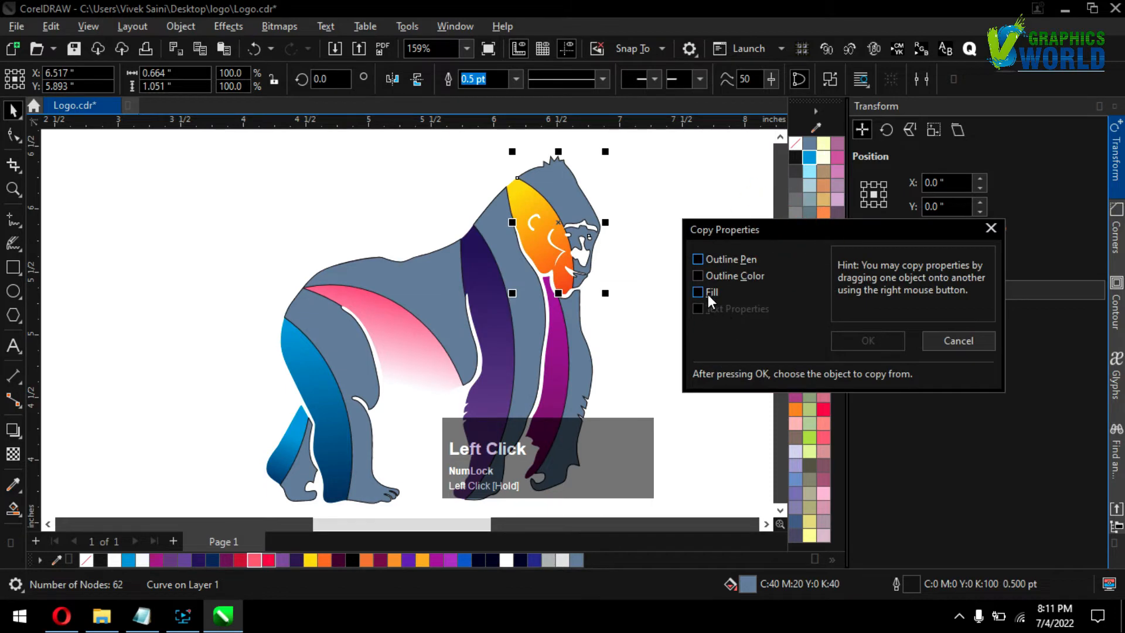
pyautogui.click(867, 340)
pyautogui.click(530, 208)
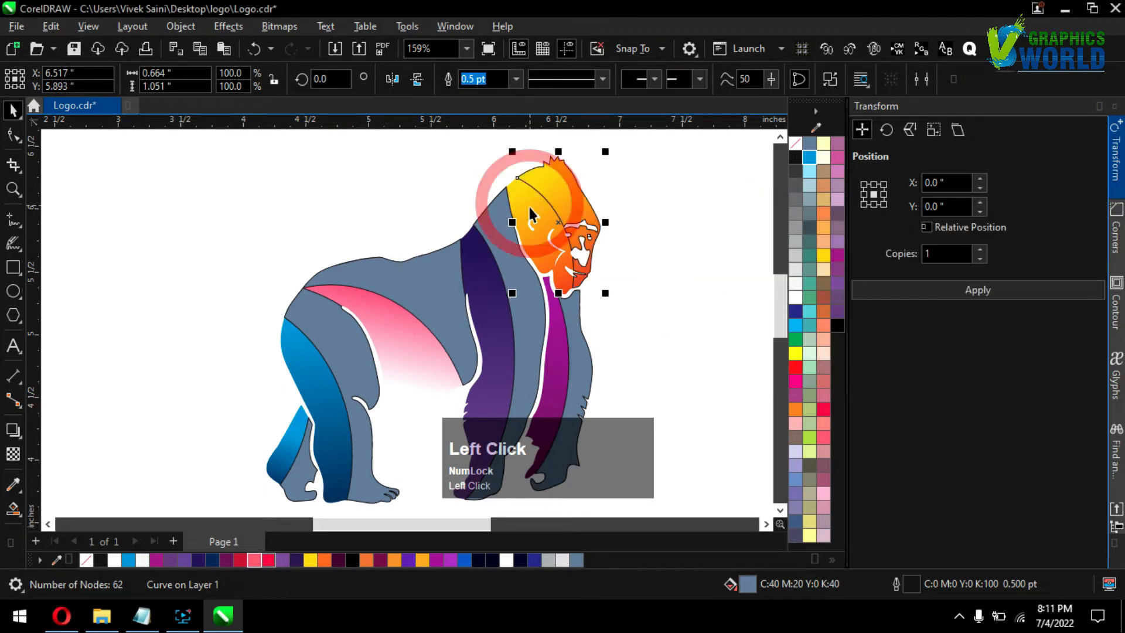
# Copy the magenta fill of the far front leg's rear strip onto its slate blue front strip
pyautogui.click(574, 339)
pyautogui.click(51, 26)
pyautogui.click(99, 143)
pyautogui.click(589, 336)
pyautogui.click(556, 351)
# Copy the purple and pink gradient fills onto the slate blue parts of the near front leg and the upper torso
pyautogui.click(527, 328)
pyautogui.click(51, 27)
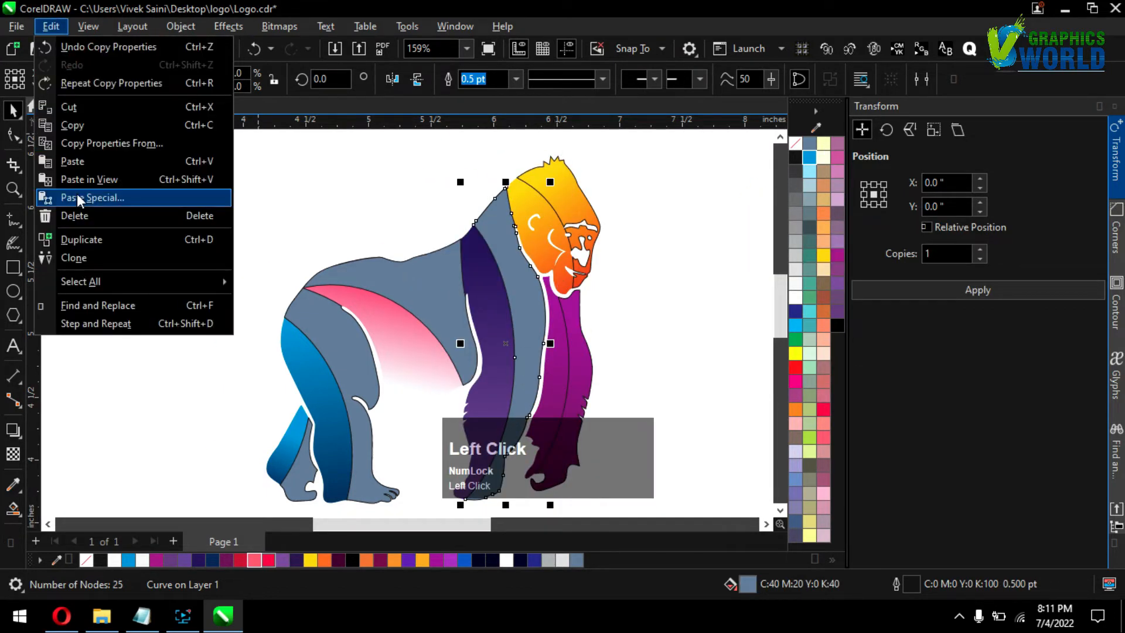
pyautogui.click(100, 144)
pyautogui.click(589, 337)
# Copy the blue gradient fills of both hind legs' back parts onto their slate blue front parts
pyautogui.click(319, 317)
pyautogui.click(51, 26)
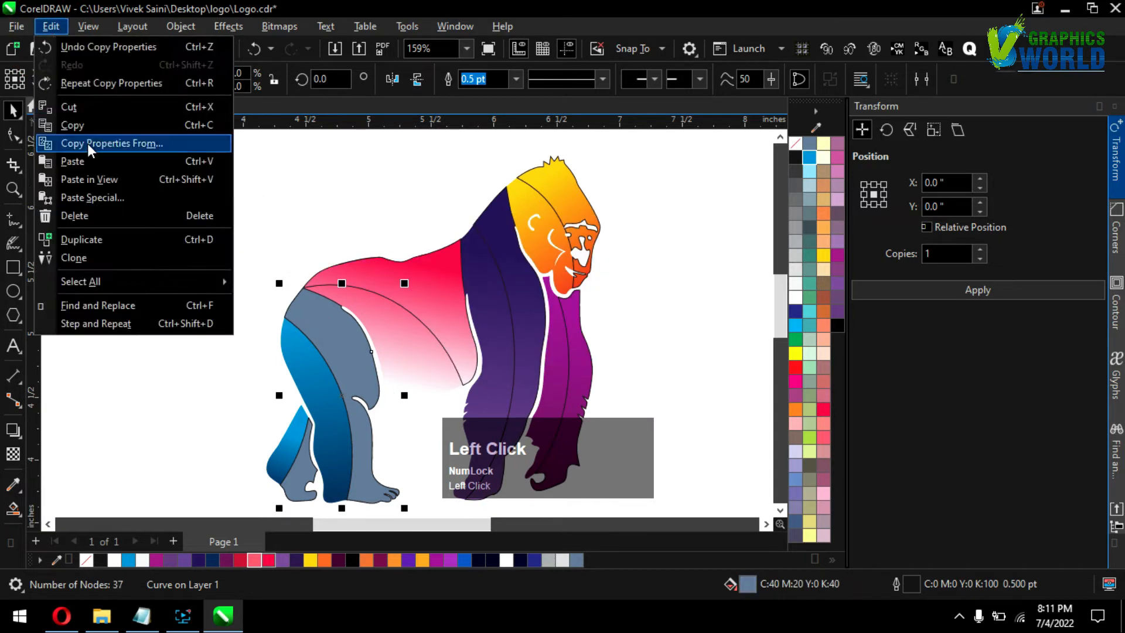
pyautogui.click(91, 144)
pyautogui.click(417, 284)
pyautogui.click(587, 334)
pyautogui.click(316, 381)
pyautogui.click(299, 471)
pyautogui.click(51, 26)
# Extend the gradient on the head's front part slightly downward and remove that part's outline
pyautogui.scroll(1, 565, 175)
pyautogui.click(562, 202)
pyautogui.press('g')
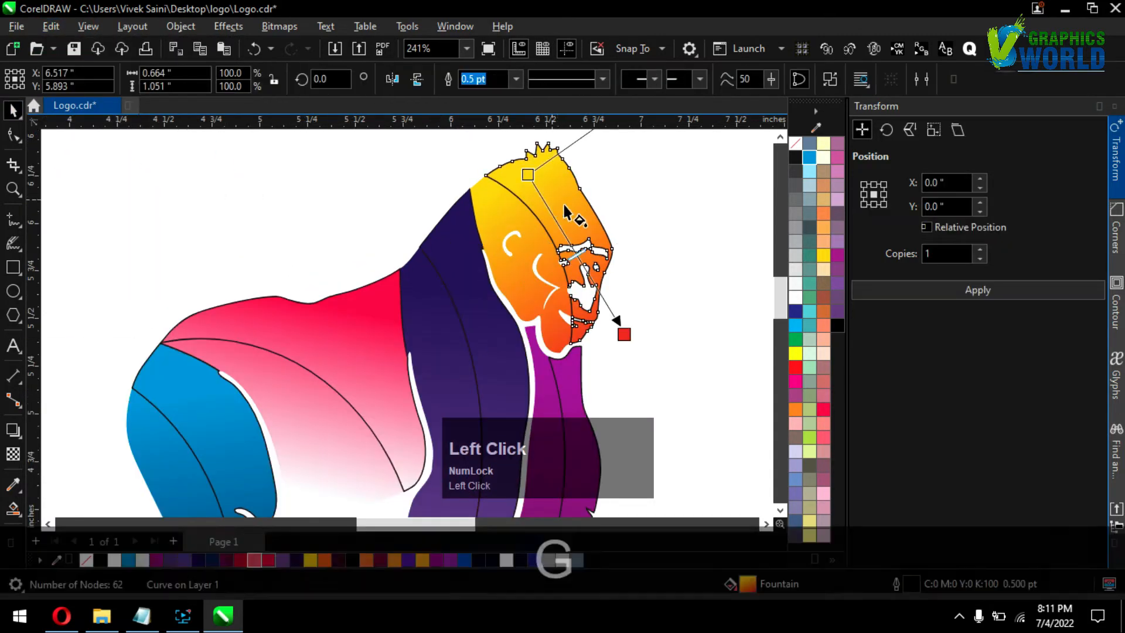
pyautogui.moveTo(624, 335); pyautogui.dragTo(622, 360)
pyautogui.click(14, 110)
pyautogui.rightClick(795, 143)
# Reposition the gradient ends on the far front leg's front strip and remove its outline
pyautogui.scroll(1, 607, 410)
pyautogui.click(539, 280)
pyautogui.scroll(-2, 540, 293)
pyautogui.press('g')
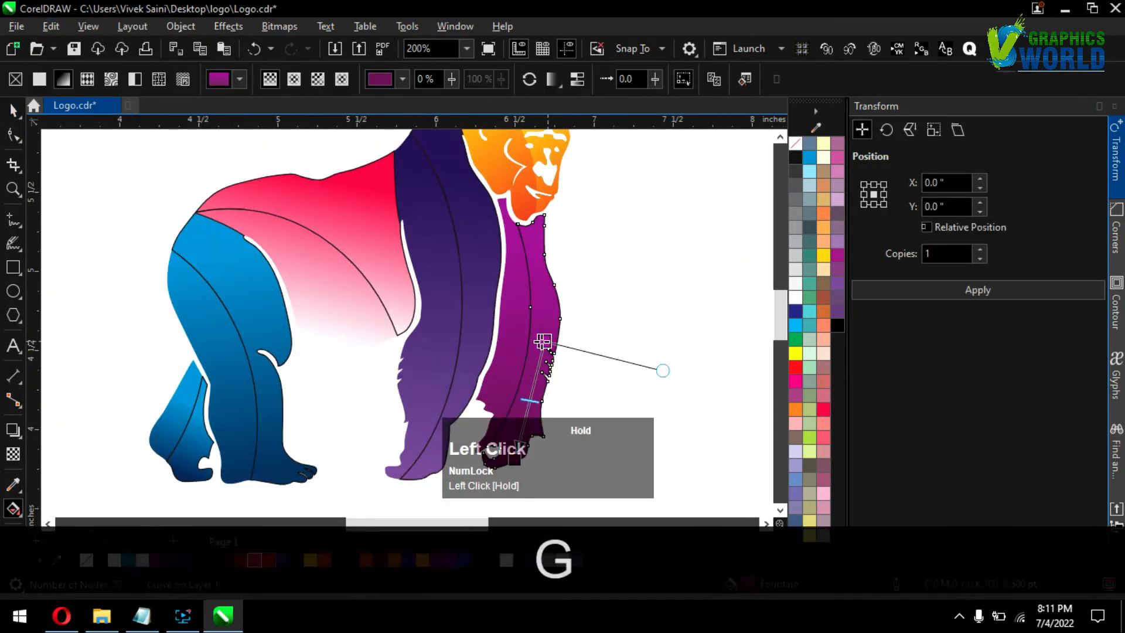
pyautogui.moveTo(542, 342); pyautogui.dragTo(534, 330)
pyautogui.scroll(1, 508, 404)
pyautogui.moveTo(508, 380); pyautogui.dragTo(523, 316)
pyautogui.click(14, 110)
pyautogui.rightClick(795, 145)
# Try a dark maroon gradient colour on the far front leg's front strip and shift the gradient upward
pyautogui.scroll(-2, 700, 457)
pyautogui.click(584, 360)
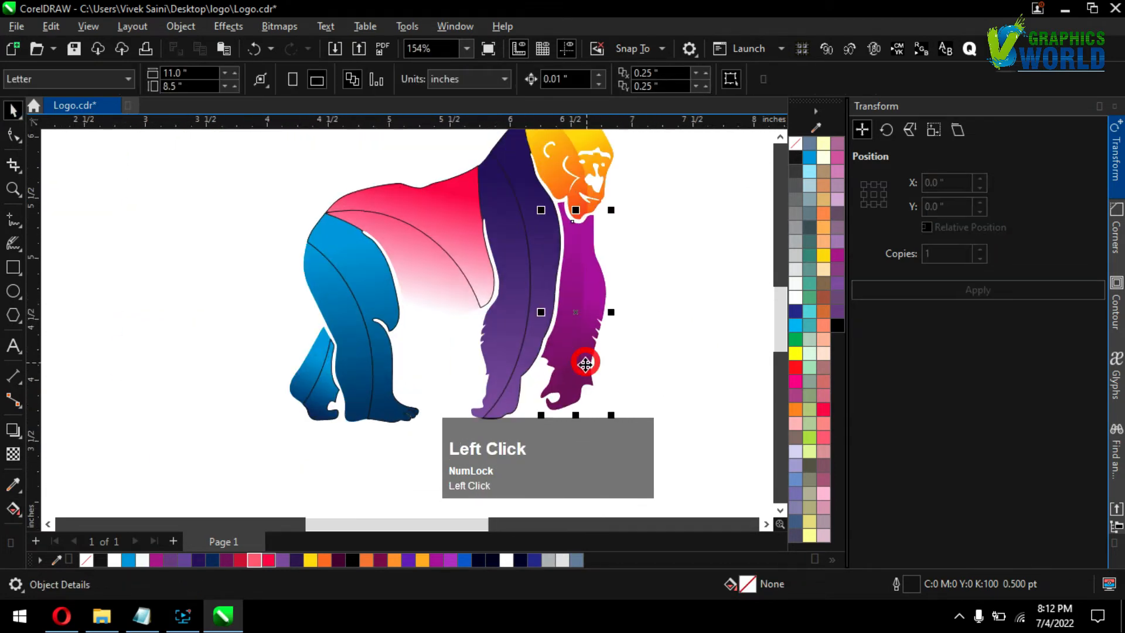
pyautogui.press('g')
pyautogui.click(380, 560)
pyautogui.moveTo(592, 299); pyautogui.dragTo(591, 252)
pyautogui.click(14, 111)
pyautogui.scroll(1, 569, 269)
pyautogui.scroll(-3, 644, 321)
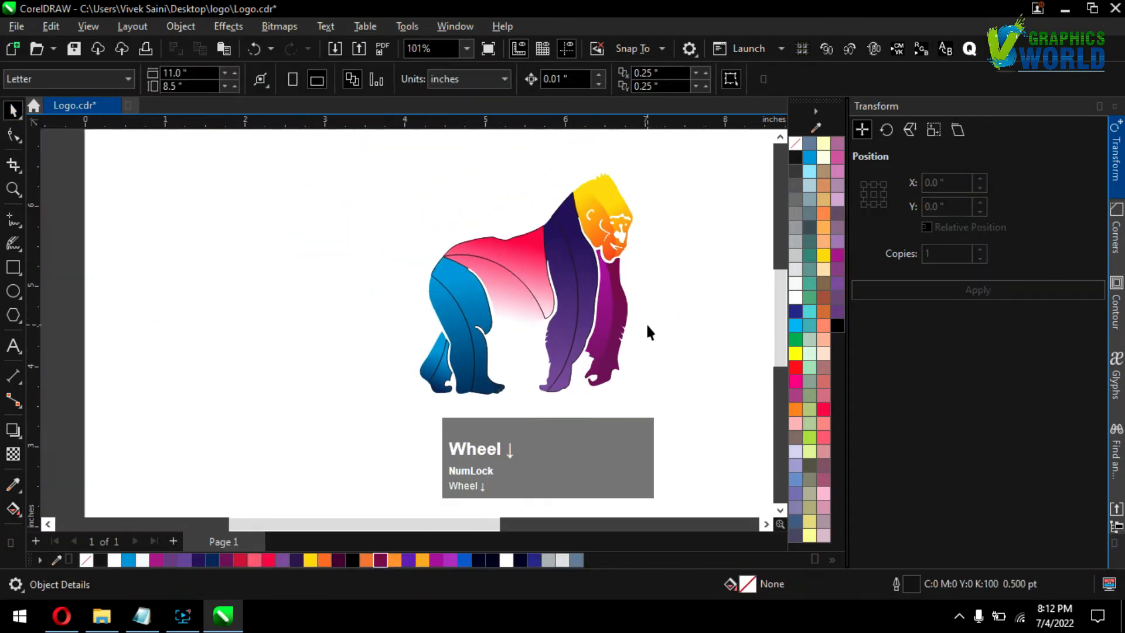
# Undo the last gradient changes on the far front leg
pyautogui.hotkey('ctrl', 'z')
pyautogui.hotkey('ctrl', 'z')
pyautogui.hotkey('ctrl', 'z')
# Apply dark maroon to the lower end of the far front leg's rear strip gradient and move both gradient ends upward
pyautogui.click(624, 317)
pyautogui.scroll(2, 649, 307)
pyautogui.press('g')
pyautogui.moveTo(380, 560); pyautogui.dragTo(578, 417)
pyautogui.moveTo(579, 417); pyautogui.dragTo(573, 362)
pyautogui.moveTo(586, 253); pyautogui.dragTo(588, 193)
pyautogui.click(13, 111)
# Shorten the purple gradient on the near front leg's front strip by raising its lower end, and remove the strip's outline
pyautogui.click(264, 191)
pyautogui.click(548, 266)
pyautogui.press('g')
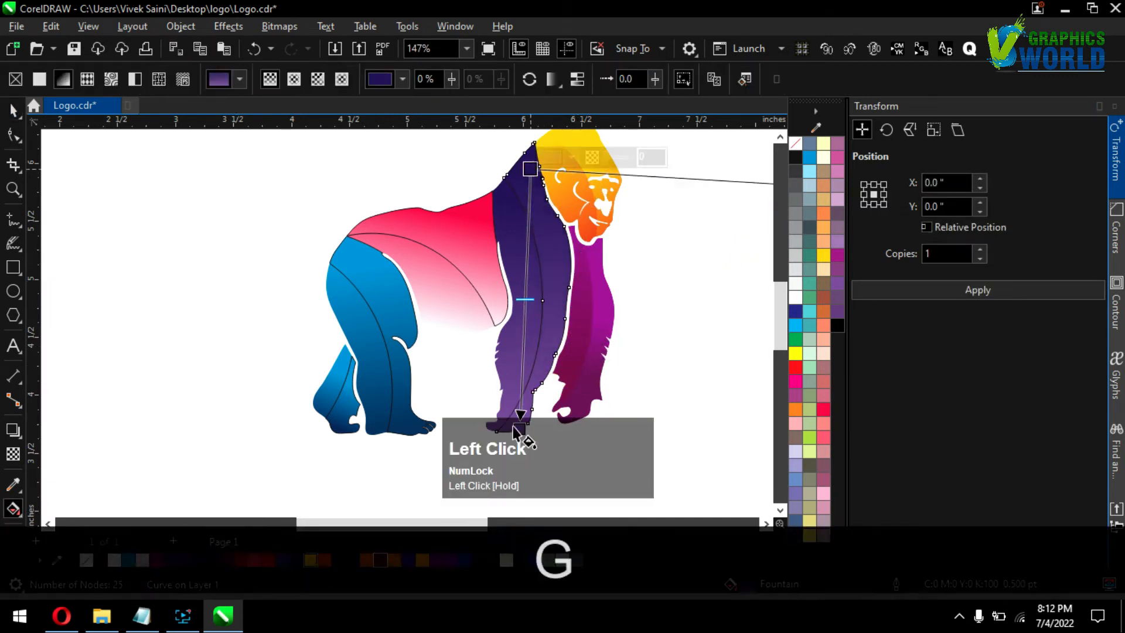
pyautogui.moveTo(520, 427); pyautogui.dragTo(557, 313)
pyautogui.click(13, 111)
pyautogui.rightClick(795, 144)
# Reposition both gradient ends on the torso's upper part so the pink-to-white blend runs diagonally toward the front leg
pyautogui.click(447, 234)
pyautogui.press('g')
pyautogui.moveTo(432, 334); pyautogui.dragTo(507, 281)
pyautogui.moveTo(459, 218); pyautogui.dragTo(408, 216)
pyautogui.moveTo(507, 282); pyautogui.dragTo(589, 367)
# Extend the lower torso's gradient slightly downward and remove the outline from the torso's upper part
pyautogui.click(454, 299)
pyautogui.moveTo(431, 334)
pyautogui.mouseDown()
pyautogui.moveTo(424, 393)
pyautogui.moveTo(434, 354)
pyautogui.mouseUp()
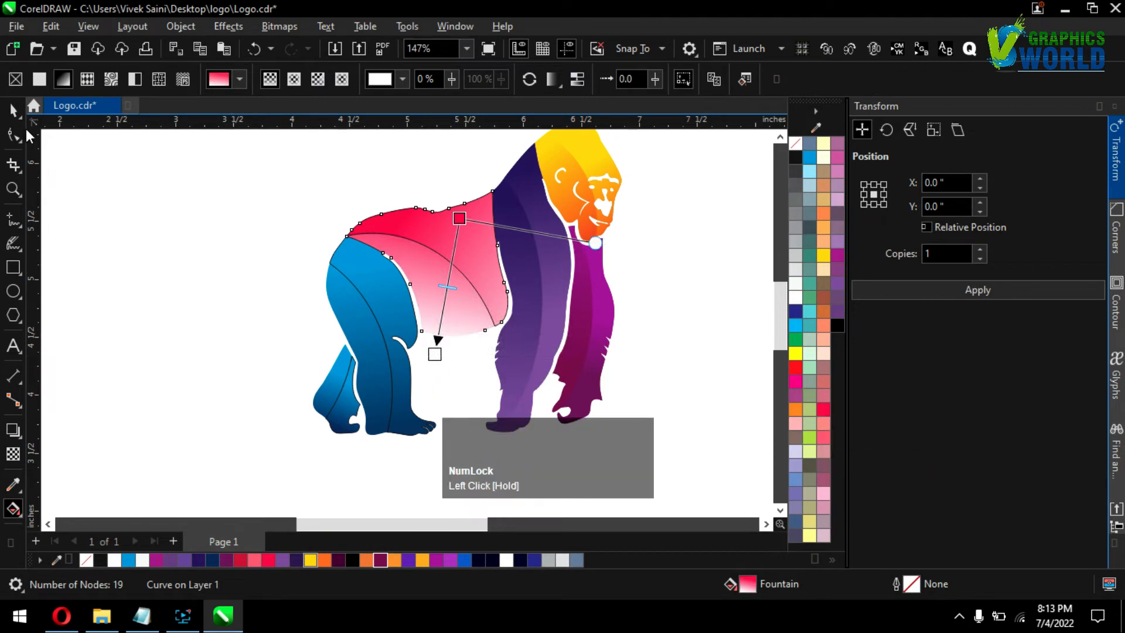
pyautogui.click(13, 111)
pyautogui.click(447, 240)
pyautogui.rightClick(795, 144)
# Lower the start of the blue gradient on the near hind leg's front part and remove its outline
pyautogui.click(402, 301)
pyautogui.press('g')
pyautogui.moveTo(381, 262); pyautogui.dragTo(381, 287)
pyautogui.rightClick(795, 144)
# Adjust the near hind leg's rear strip gradient by raising both its light start and its dark end
pyautogui.click(350, 306)
pyautogui.moveTo(381, 262); pyautogui.dragTo(311, 202)
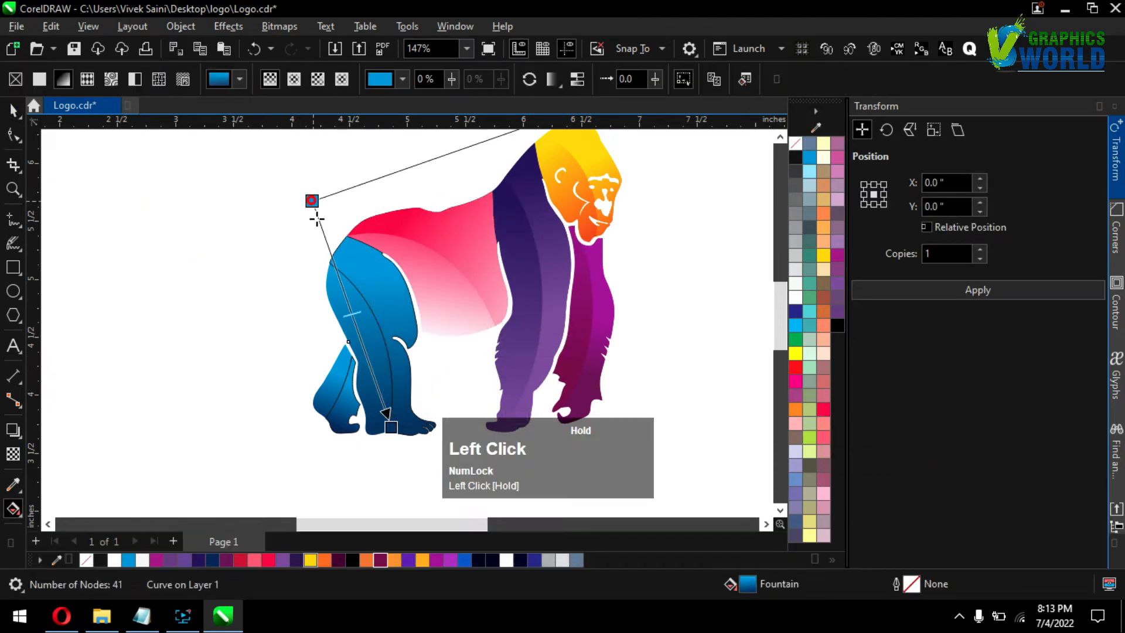
pyautogui.moveTo(392, 426); pyautogui.dragTo(379, 370)
pyautogui.moveTo(311, 202); pyautogui.dragTo(332, 230)
pyautogui.click(13, 111)
pyautogui.click(267, 261)
# Remove the outline from the far hind leg's front part and reposition the gradient ends on that leg
pyautogui.click(342, 406)
pyautogui.rightClick(795, 144)
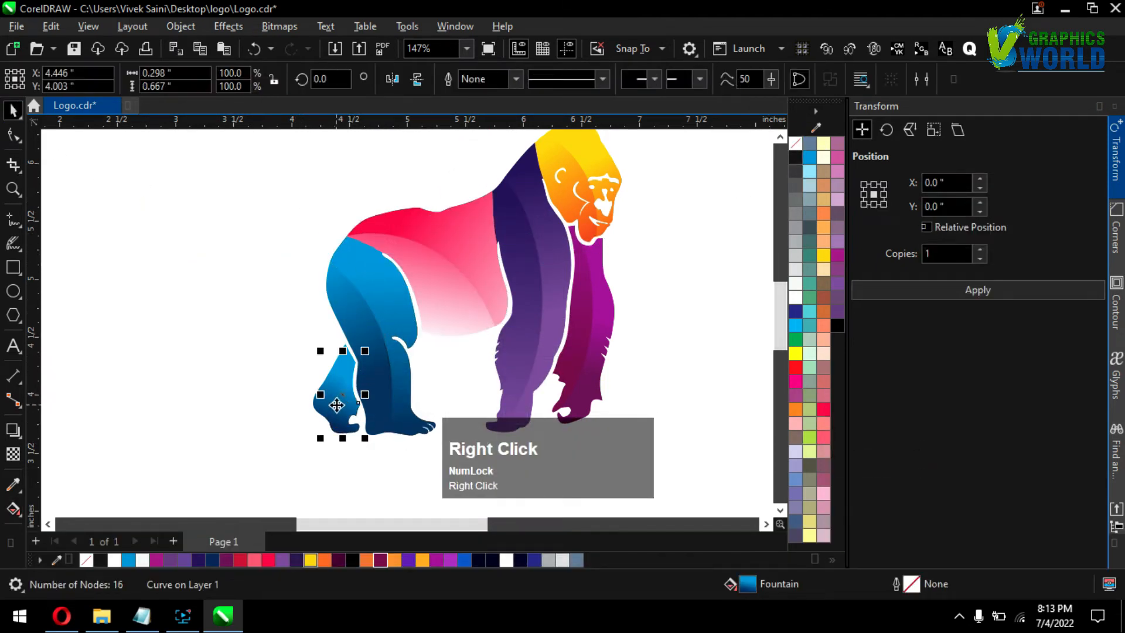
pyautogui.press('g')
pyautogui.moveTo(353, 384); pyautogui.dragTo(344, 389)
pyautogui.moveTo(328, 423); pyautogui.dragTo(350, 432)
pyautogui.click(12, 112)
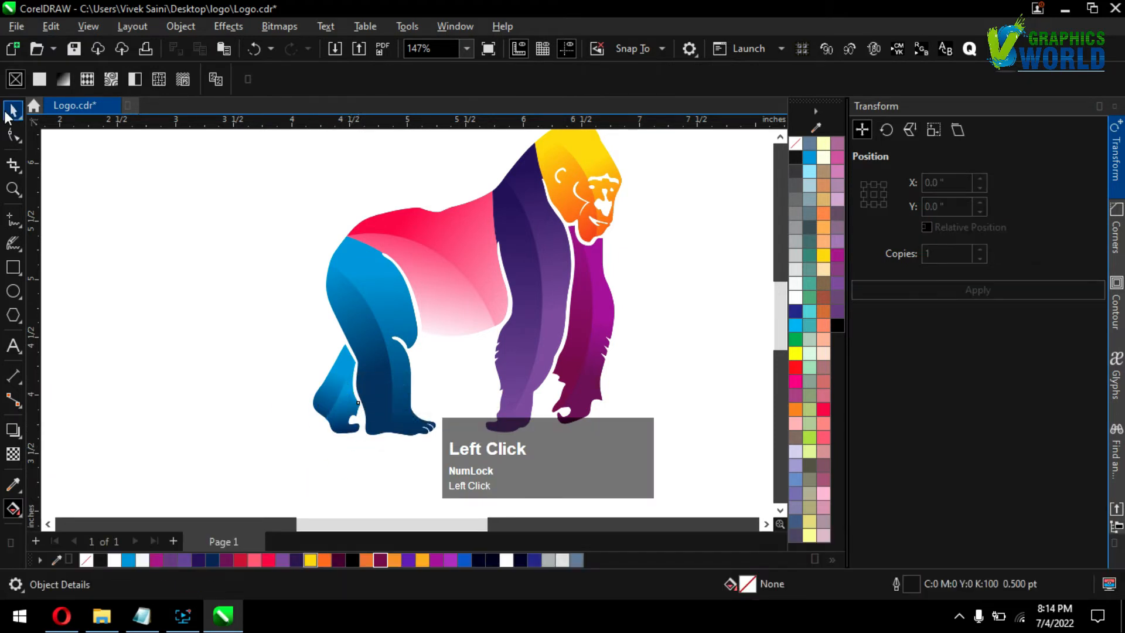
pyautogui.scroll(-2, 258, 323)
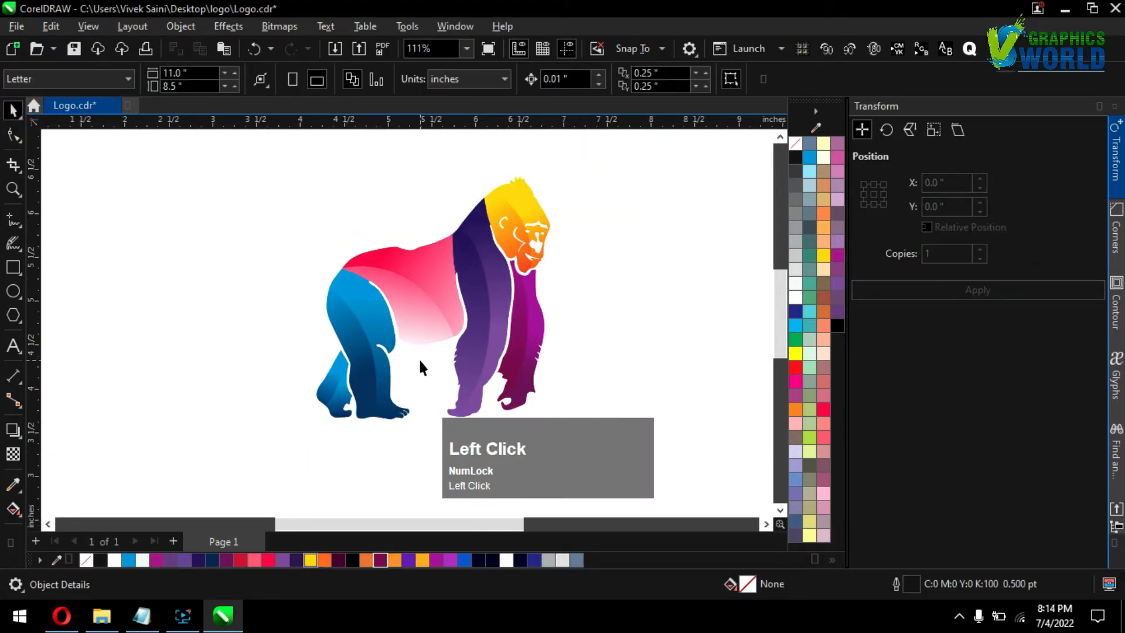
pyautogui.click(430, 283)
pyautogui.scroll(1, 360, 279)
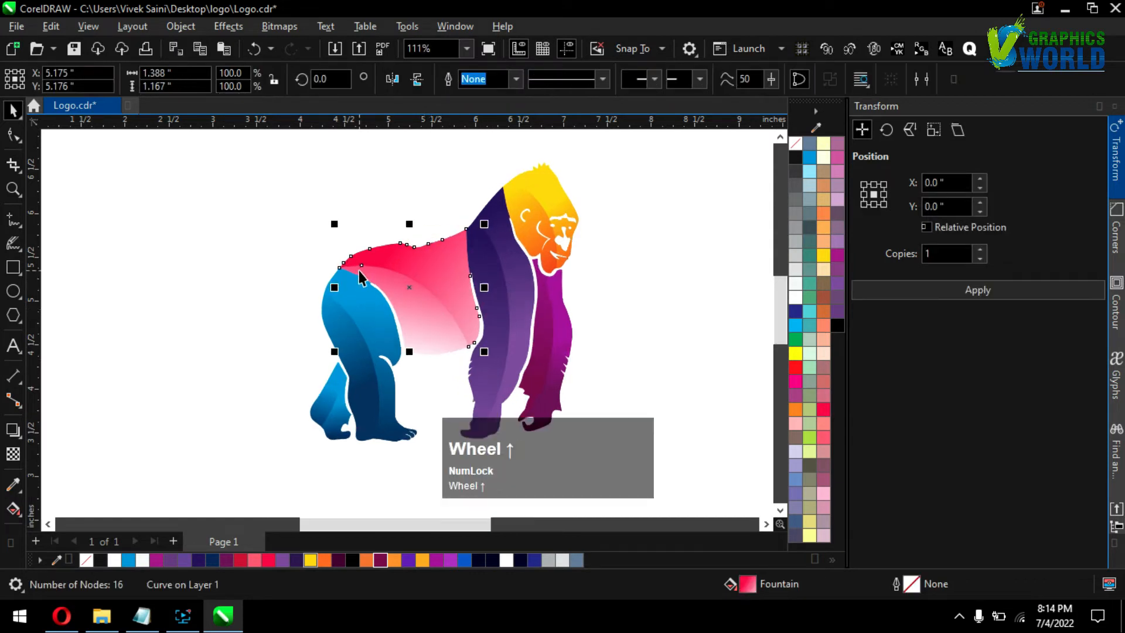
pyautogui.scroll(2, 360, 278)
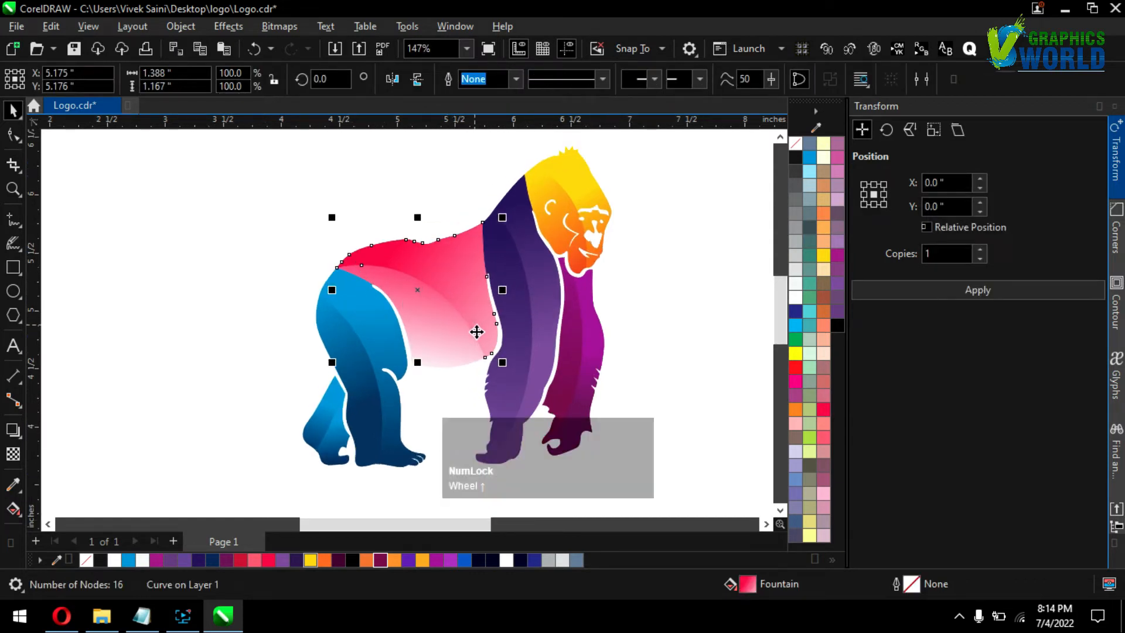
pyautogui.scroll(-2, 455, 377)
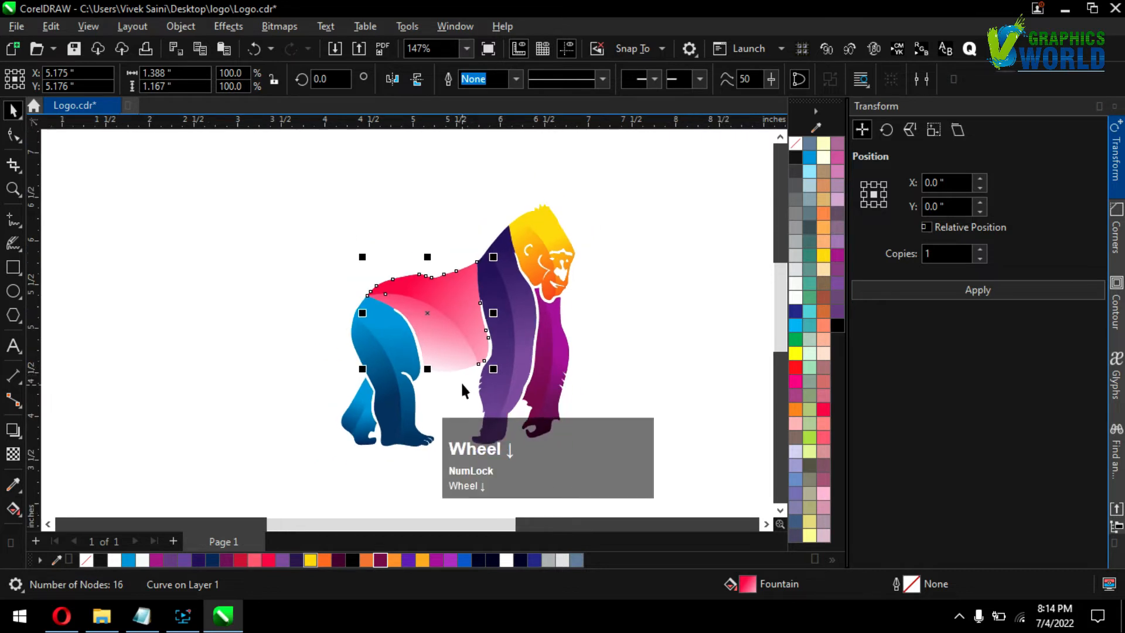
pyautogui.click(280, 233)
# Select all the gorilla's parts and group them
pyautogui.moveTo(291, 171); pyautogui.dragTo(543, 456)
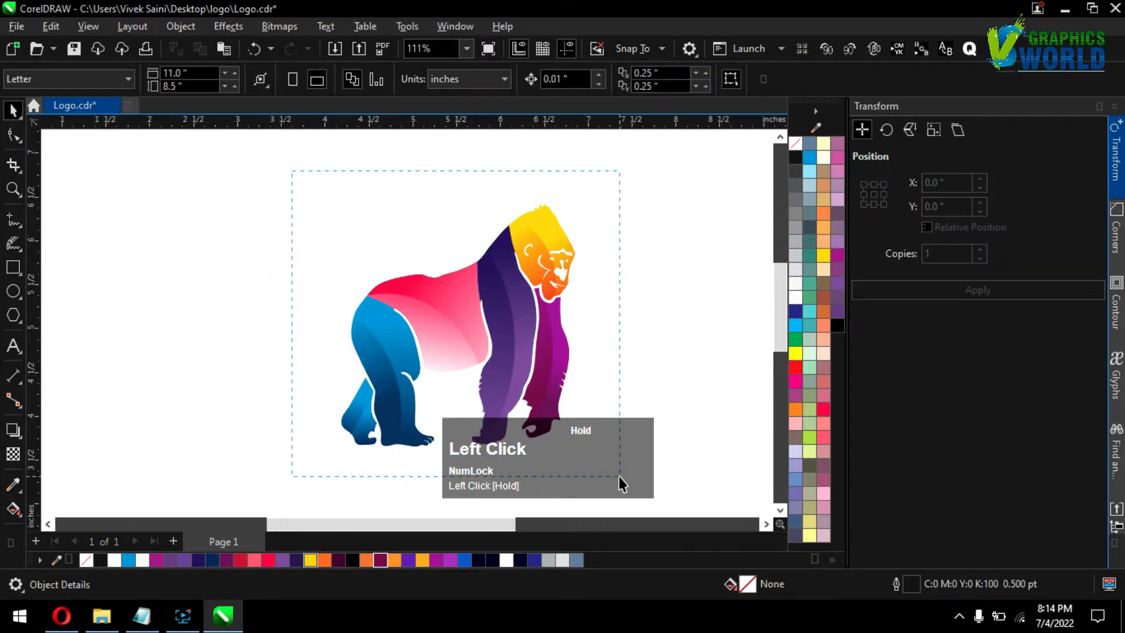
pyautogui.moveTo(619, 476); pyautogui.dragTo(630, 476)
pyautogui.hotkey('ctrl', 'g')
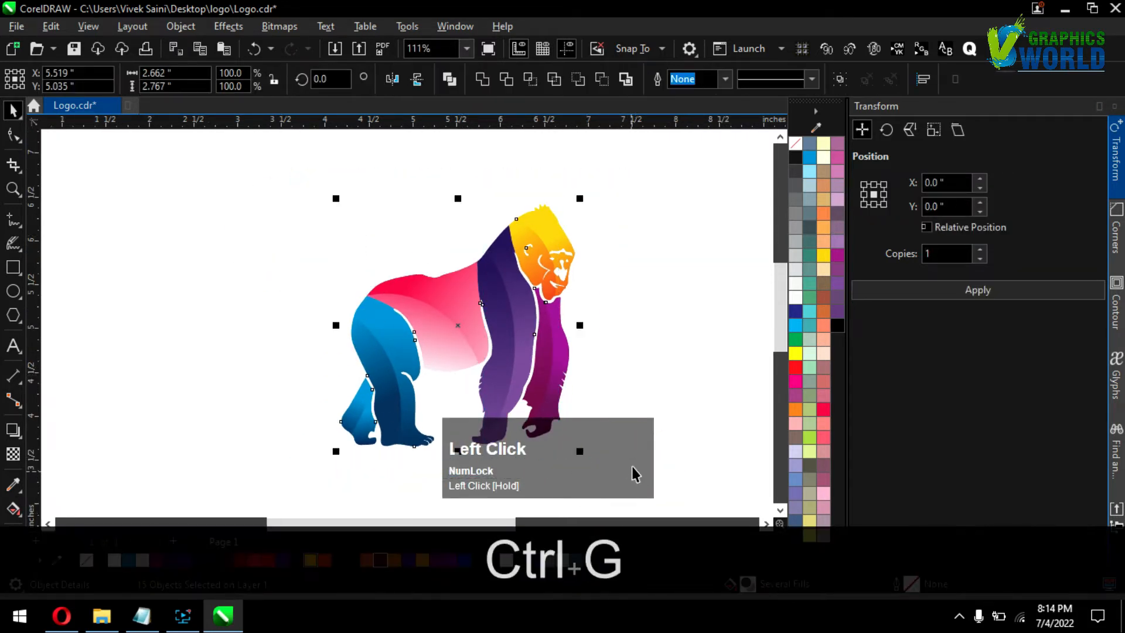
# Duplicate the grouped gorilla and move the copy up and to the right of the original
pyautogui.scroll(-1, 459, 322)
pyautogui.hotkey('ctrl', 'd')
pyautogui.moveTo(472, 306); pyautogui.dragTo(515, 294)
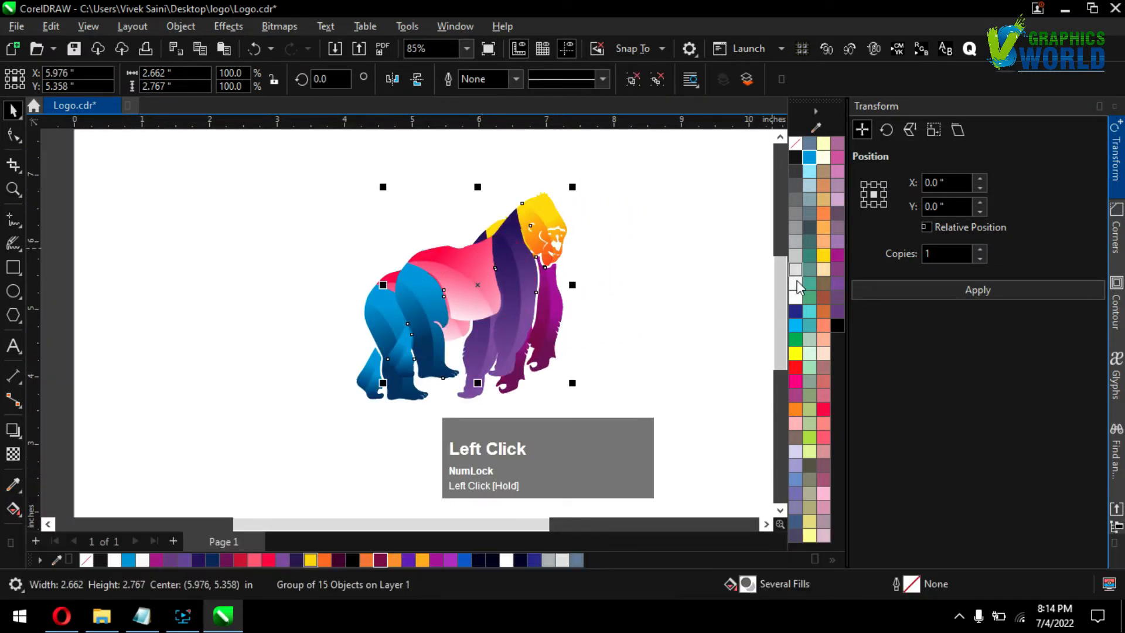
# Give the gorilla copy a white outline 8 pt wide
pyautogui.rightClick(796, 298)
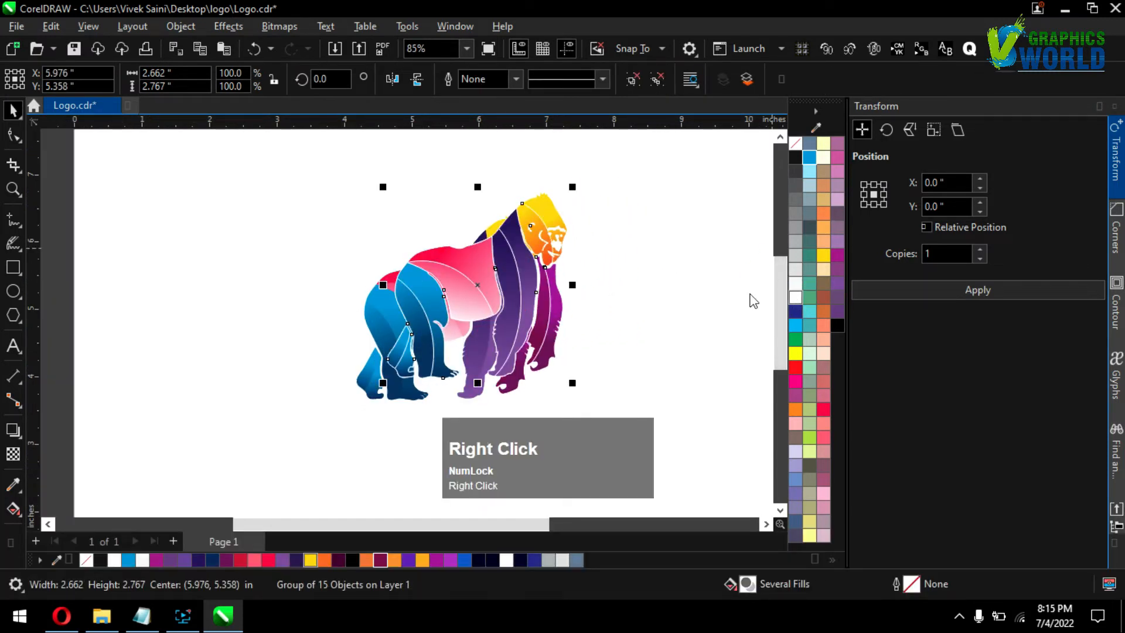
pyautogui.click(515, 79)
pyautogui.click(484, 209)
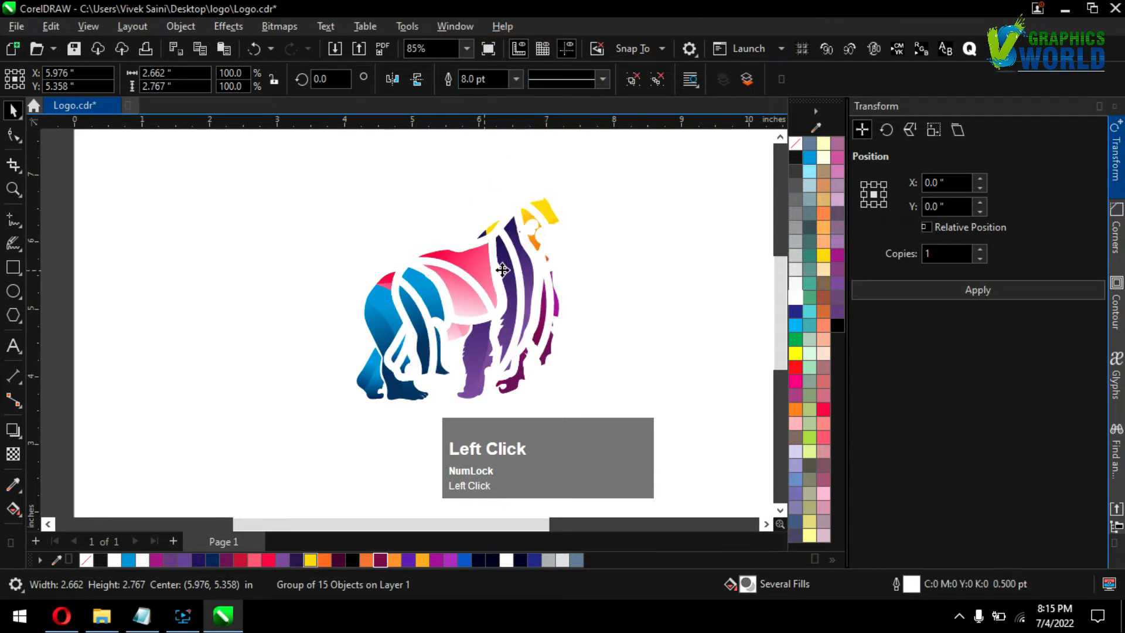
# Move the gorilla copy further right, to about X 7.33 and Y 5.42 inches, and colour its outline orange
pyautogui.moveTo(502, 270); pyautogui.dragTo(571, 283)
pyautogui.rightClick(823, 214)
pyautogui.scroll(1, 565, 307)
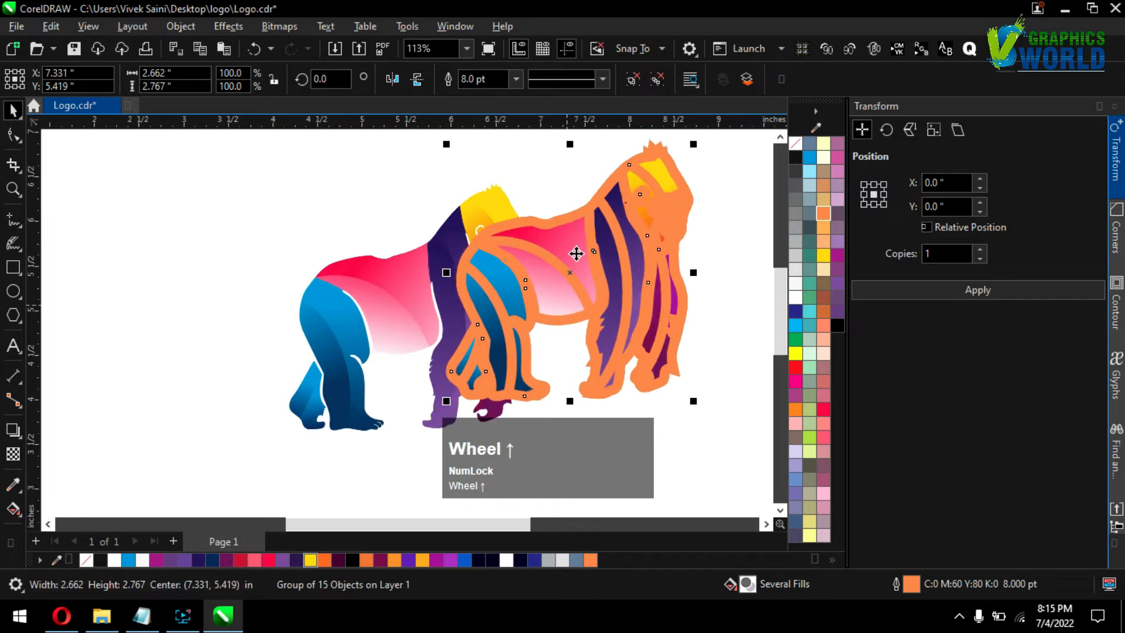
# Add a drop shadow to the gorilla copy, directed from its centre down toward the hind feet
pyautogui.click(20, 441)
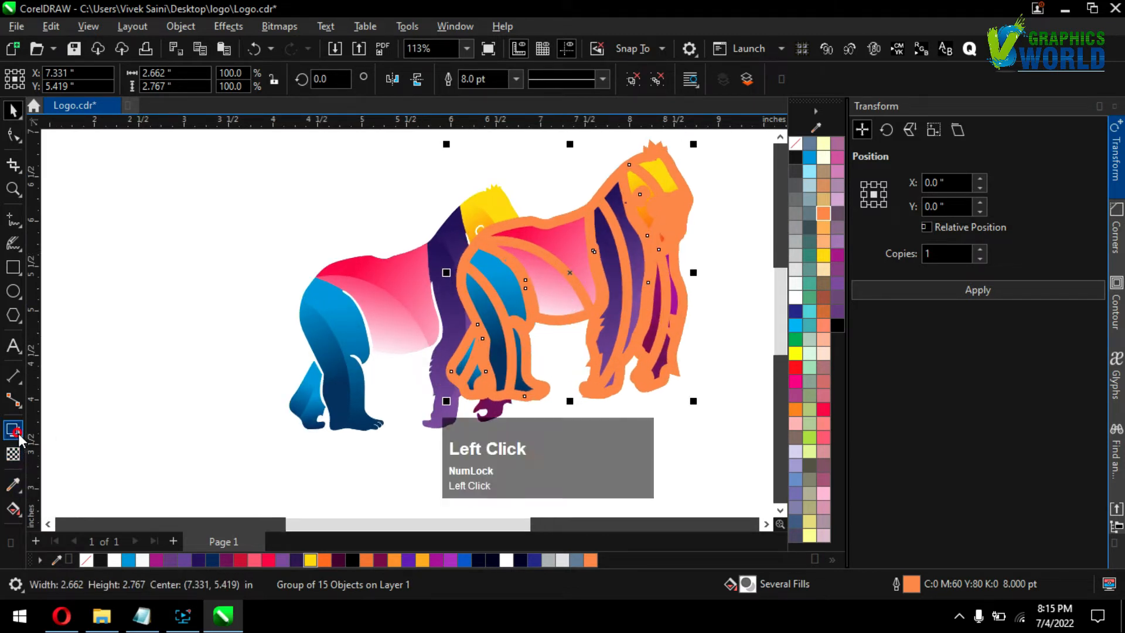
pyautogui.click(59, 429)
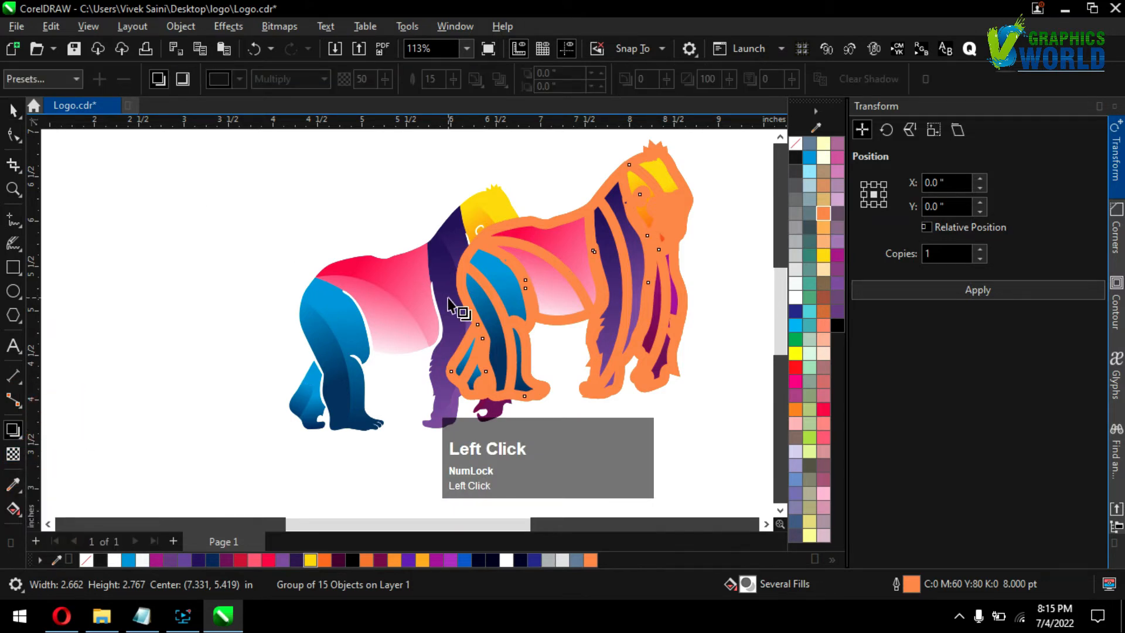
pyautogui.moveTo(563, 260); pyautogui.dragTo(492, 406)
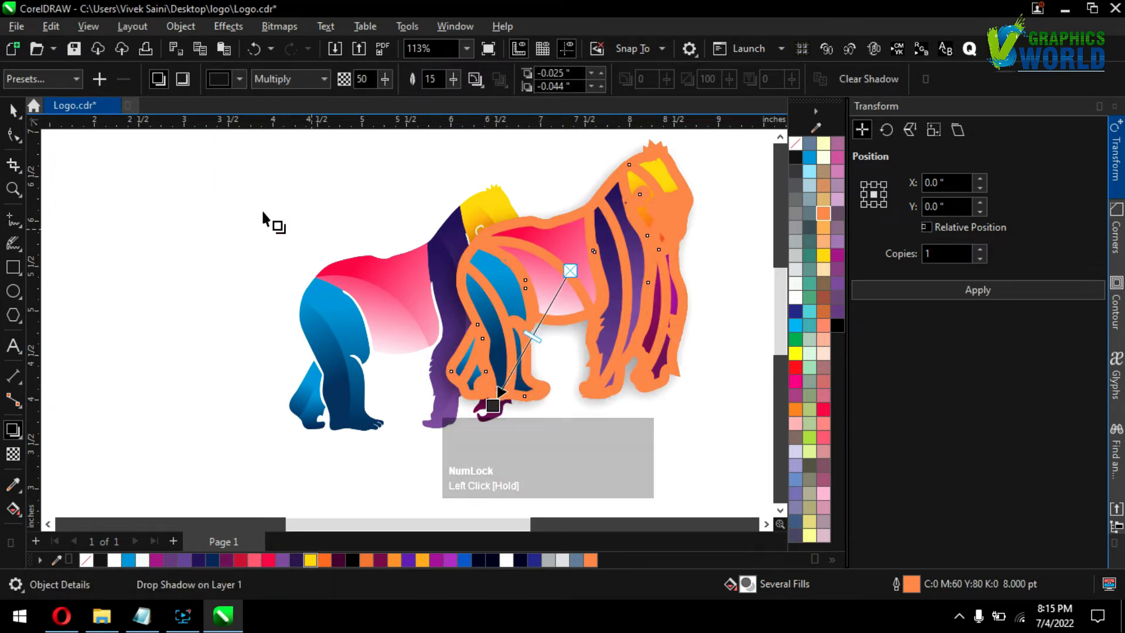
# Change the shadowed gorilla copy's outline colour to white
pyautogui.click(13, 110)
pyautogui.rightClick(795, 297)
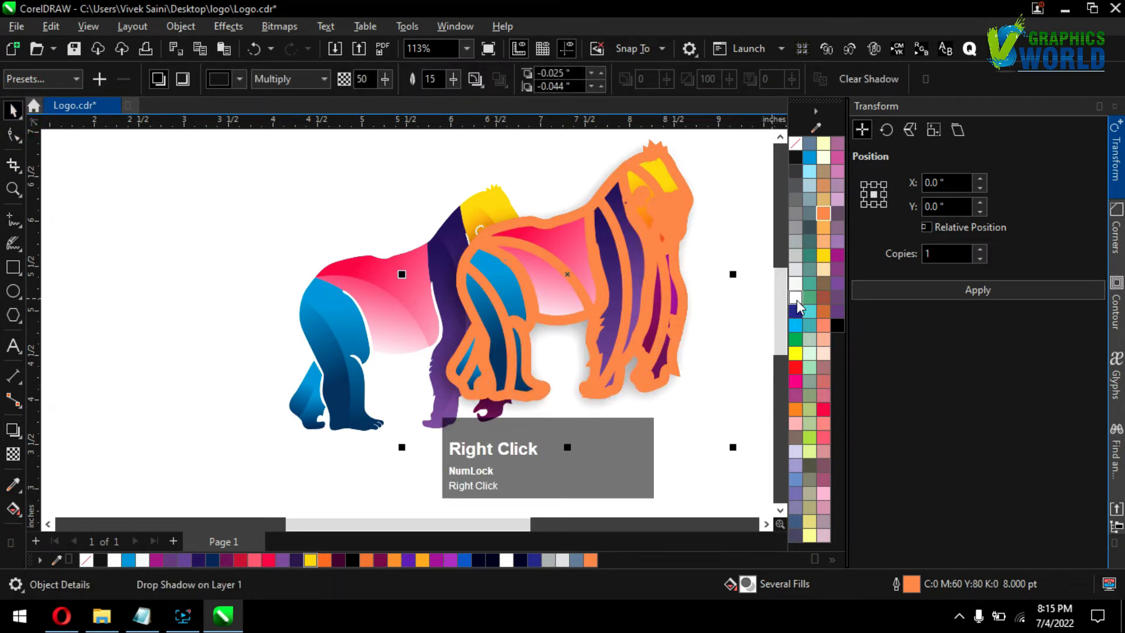
pyautogui.scroll(-1, 493, 285)
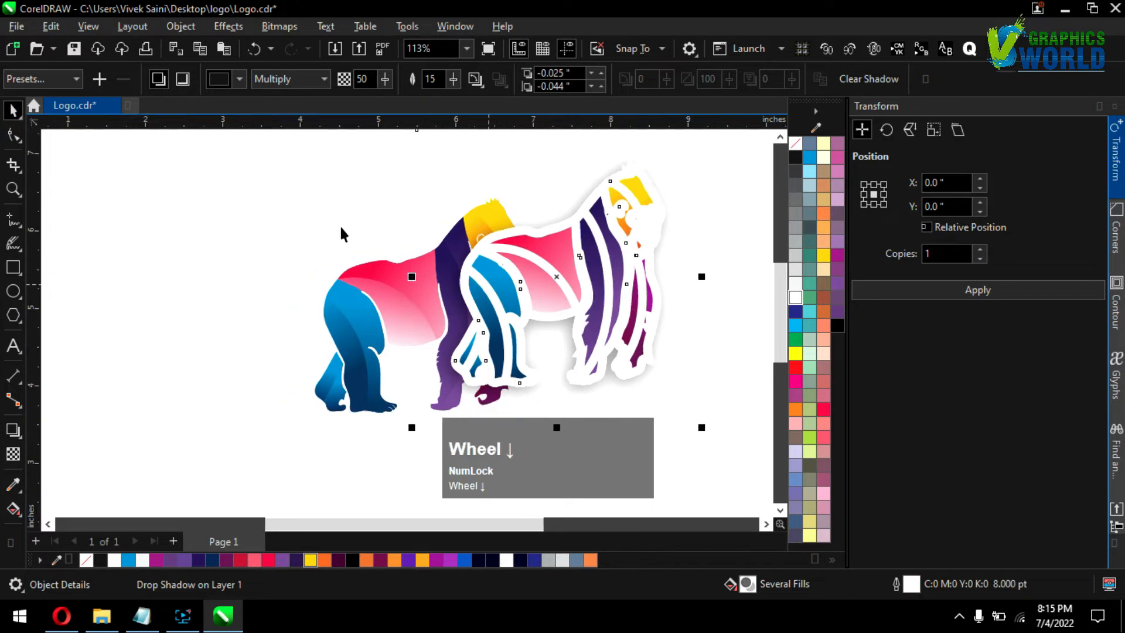
# Bring the original gorilla group in front of the white-outlined copy
pyautogui.click(370, 290)
pyautogui.rightClick(382, 293)
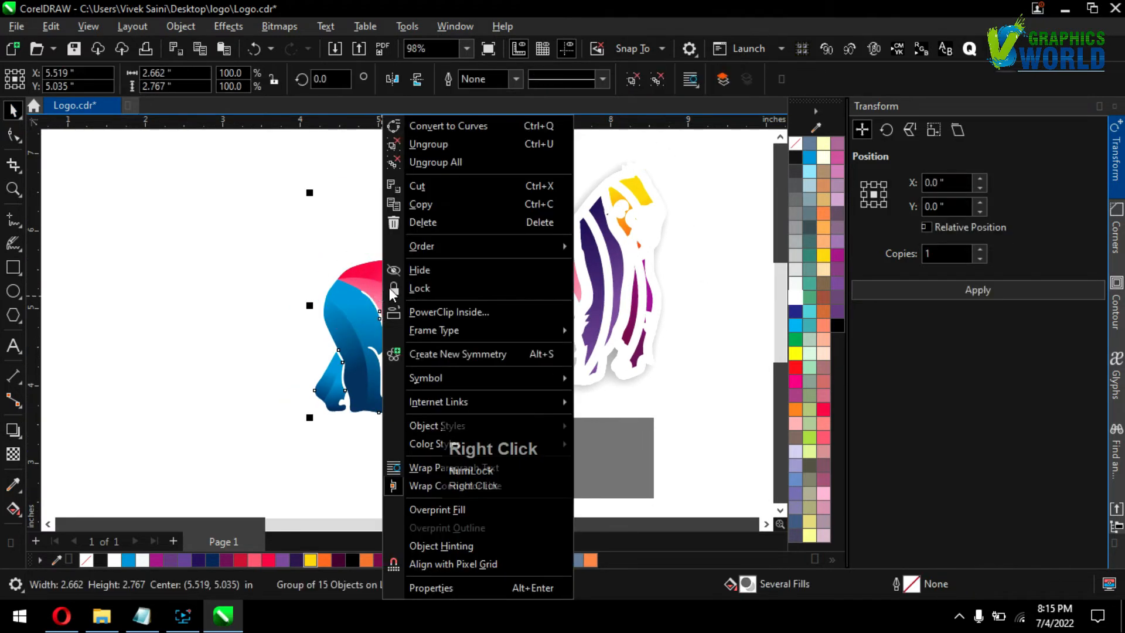
pyautogui.click(617, 248)
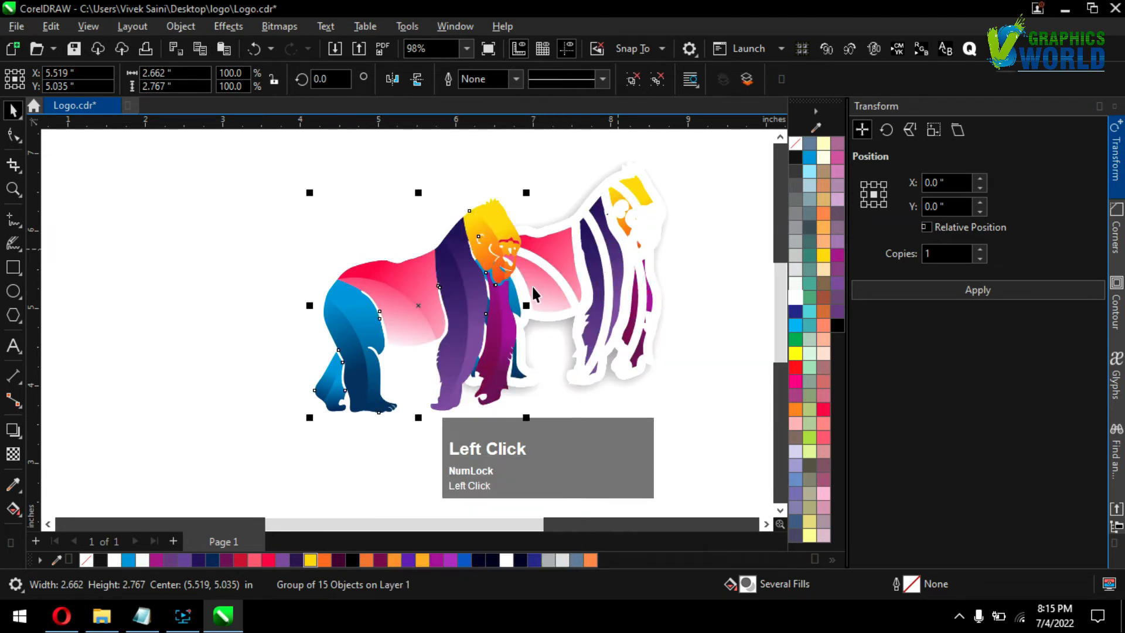
# Align the original gorilla and its white-outlined copy on their horizontal and vertical centres
pyautogui.keyDown('shift'); pyautogui.click(611, 262); pyautogui.keyUp('shift')
pyautogui.press('c')
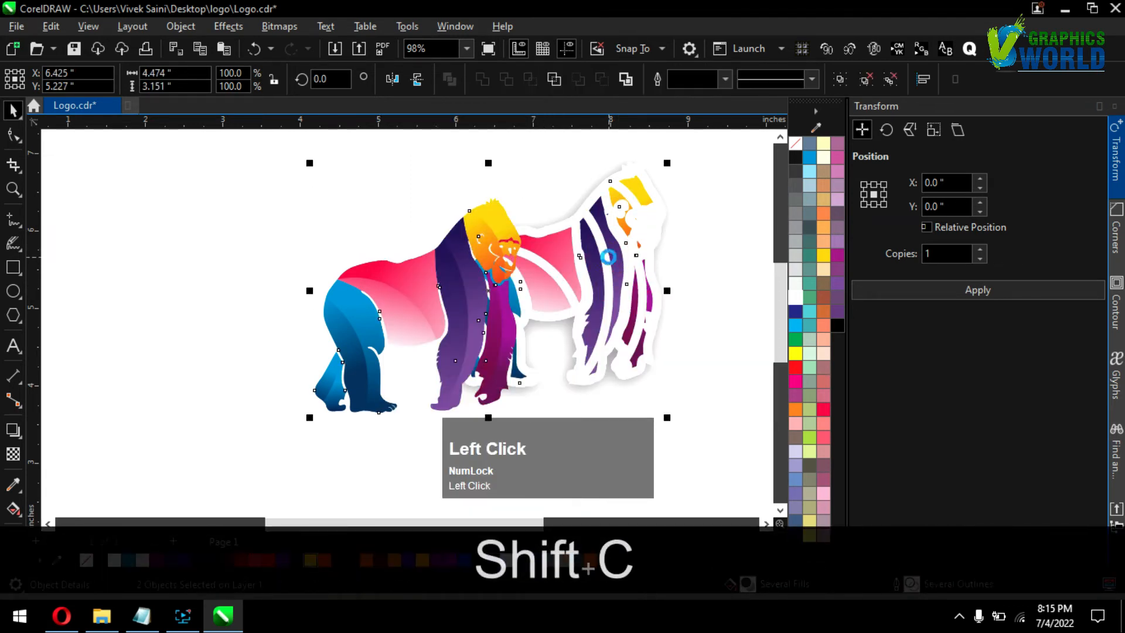
pyautogui.press('e')
pyautogui.click(328, 304)
pyautogui.scroll(-2, 345, 328)
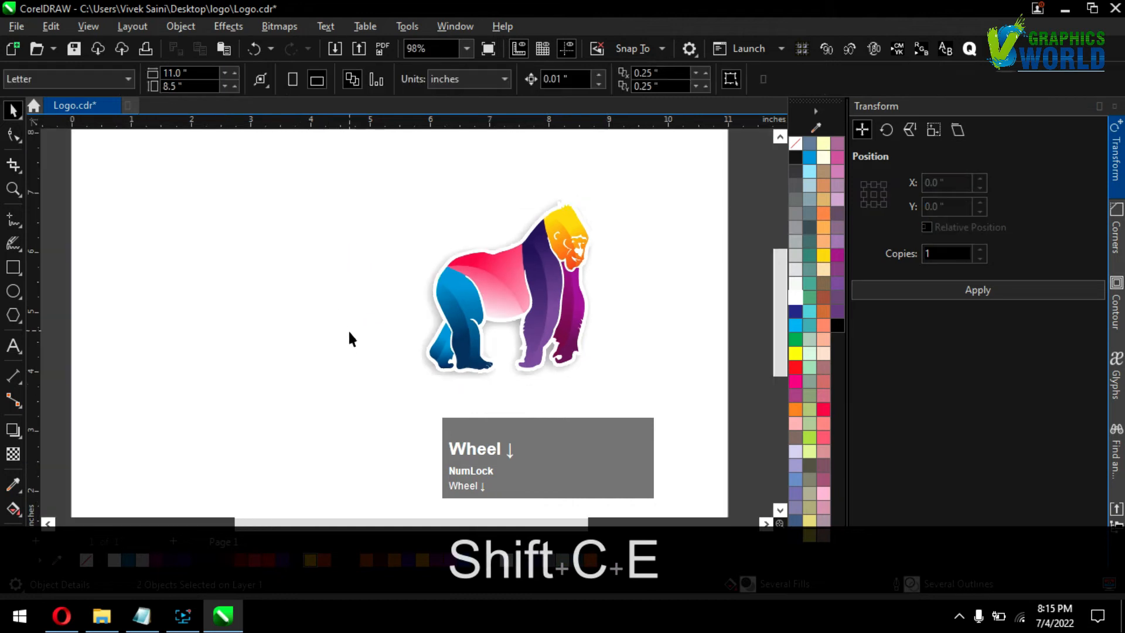
# Draw an upright ellipse about 2.87 inches wide and 4.57 inches high over the gorilla
pyautogui.click(522, 383)
pyautogui.click(13, 291)
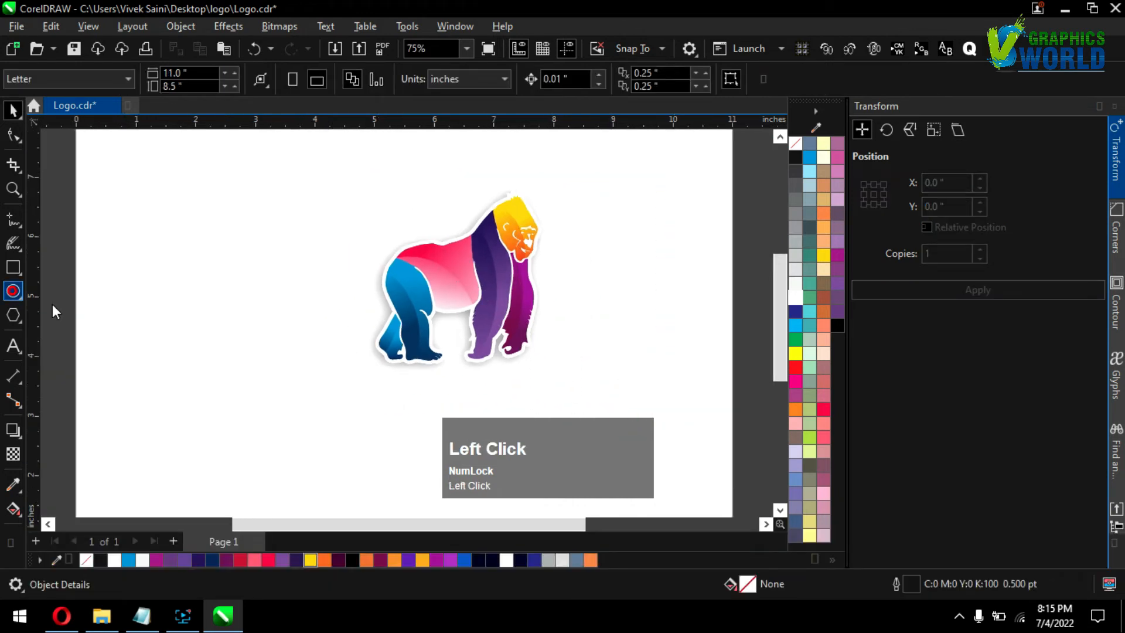
pyautogui.moveTo(402, 169); pyautogui.dragTo(573, 441)
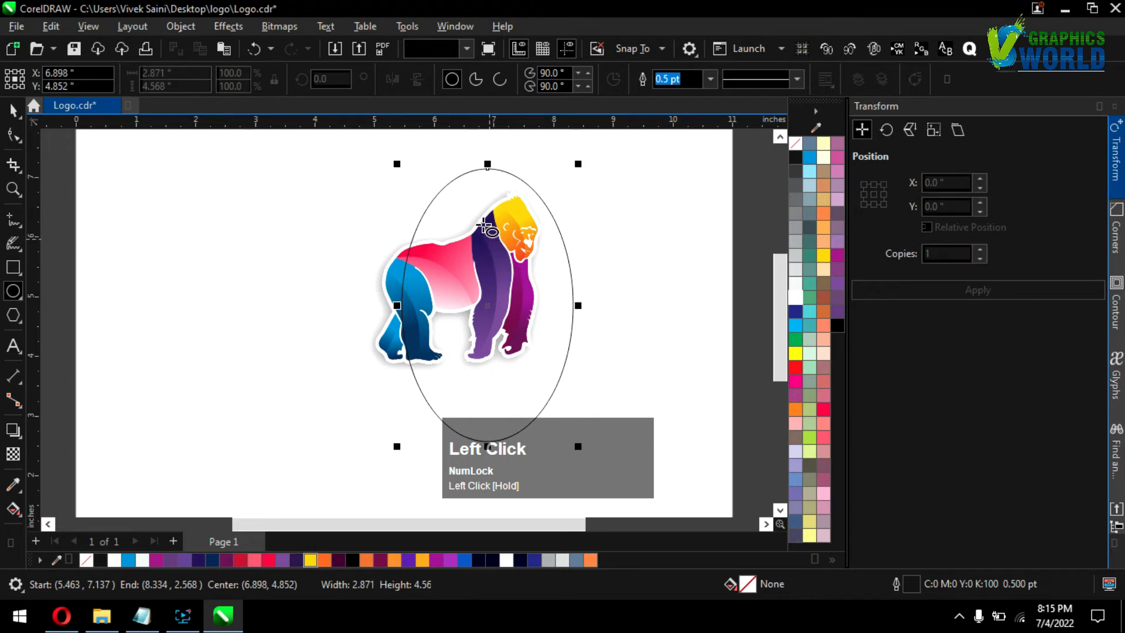
# Fill the ellipse with a vertical gradient running from blue at its upper end to near-black navy at its lower end
pyautogui.scroll(1, 484, 265)
pyautogui.press('g')
pyautogui.moveTo(486, 184); pyautogui.dragTo(478, 481)
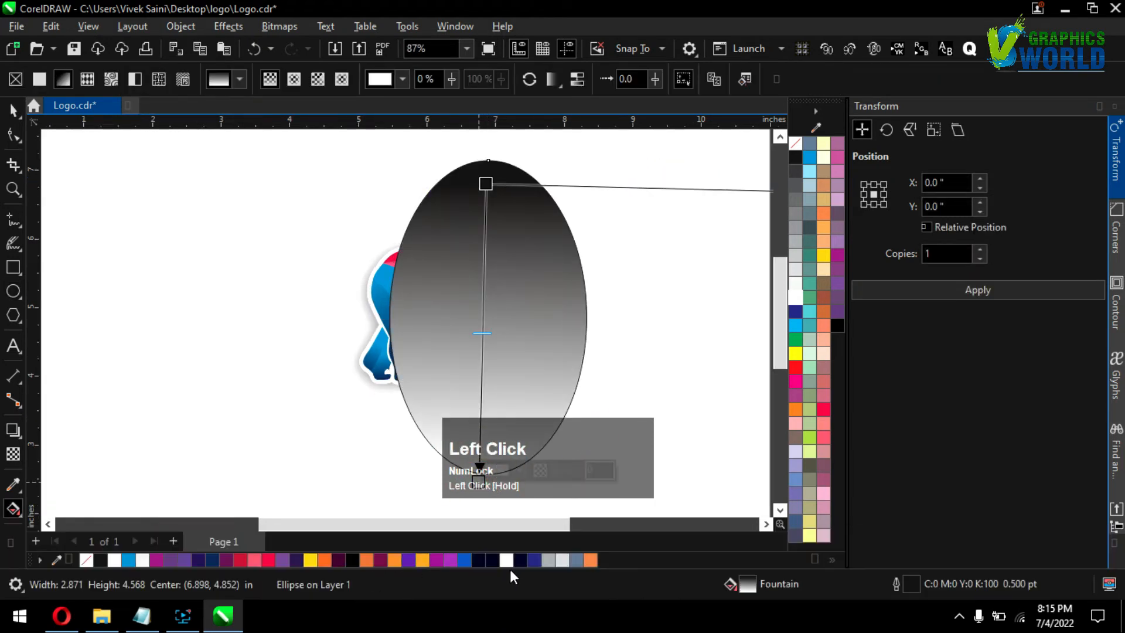
pyautogui.moveTo(490, 562); pyautogui.dragTo(476, 191)
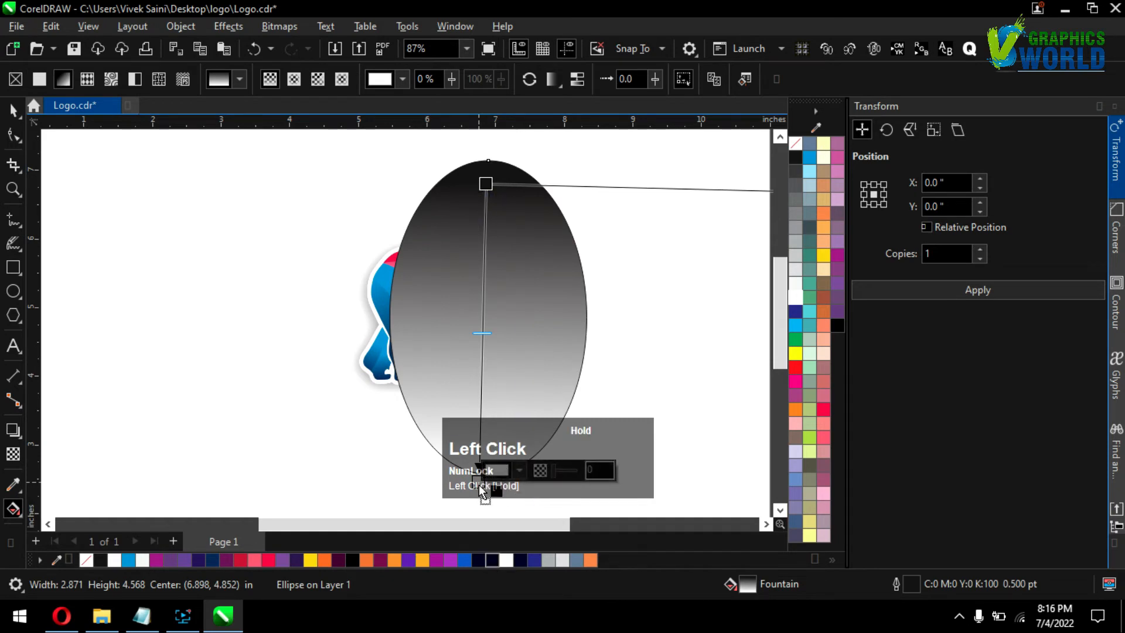
pyautogui.moveTo(479, 484); pyautogui.dragTo(479, 483)
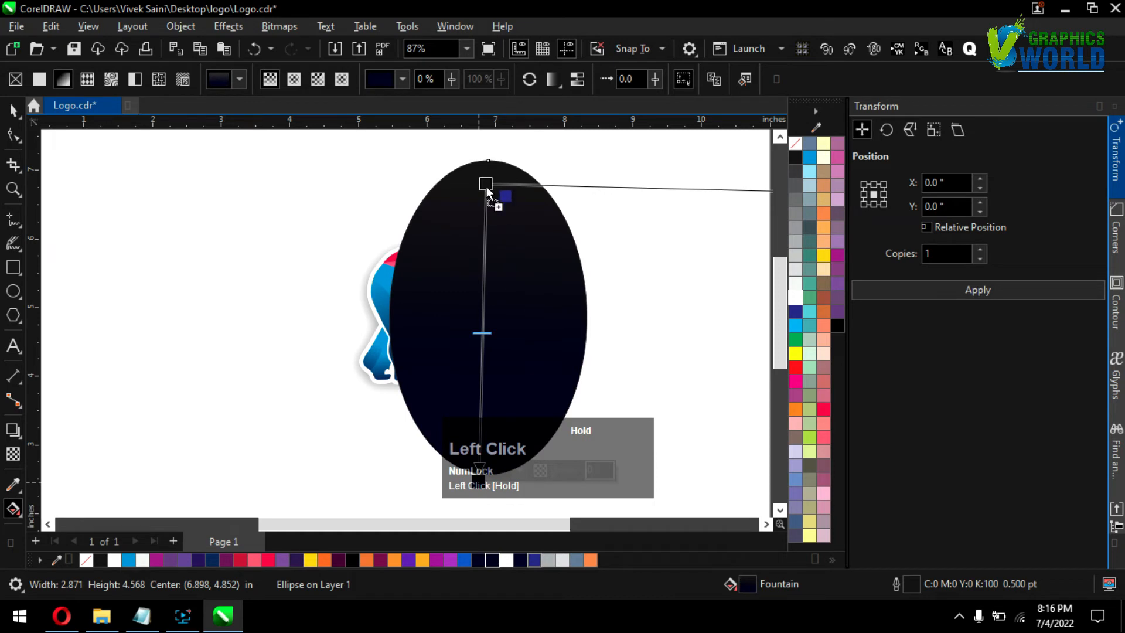
pyautogui.moveTo(485, 195); pyautogui.dragTo(485, 194)
# Give the ellipse a light grey (K:20) outline 12 pt wide
pyautogui.rightClick(795, 297)
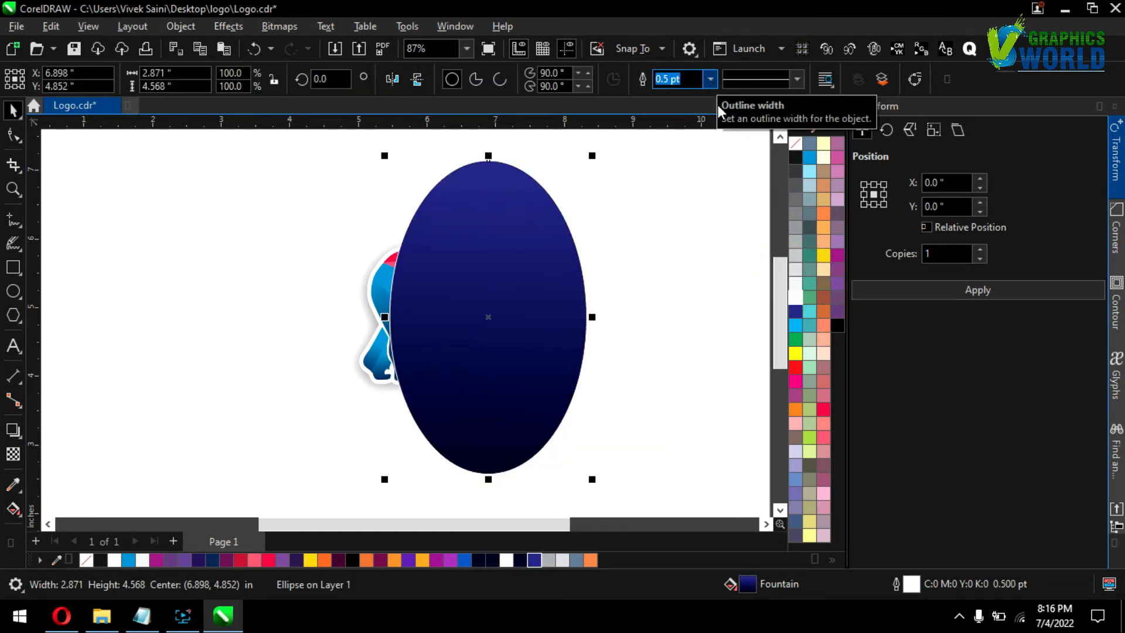
pyautogui.rightClick(796, 269)
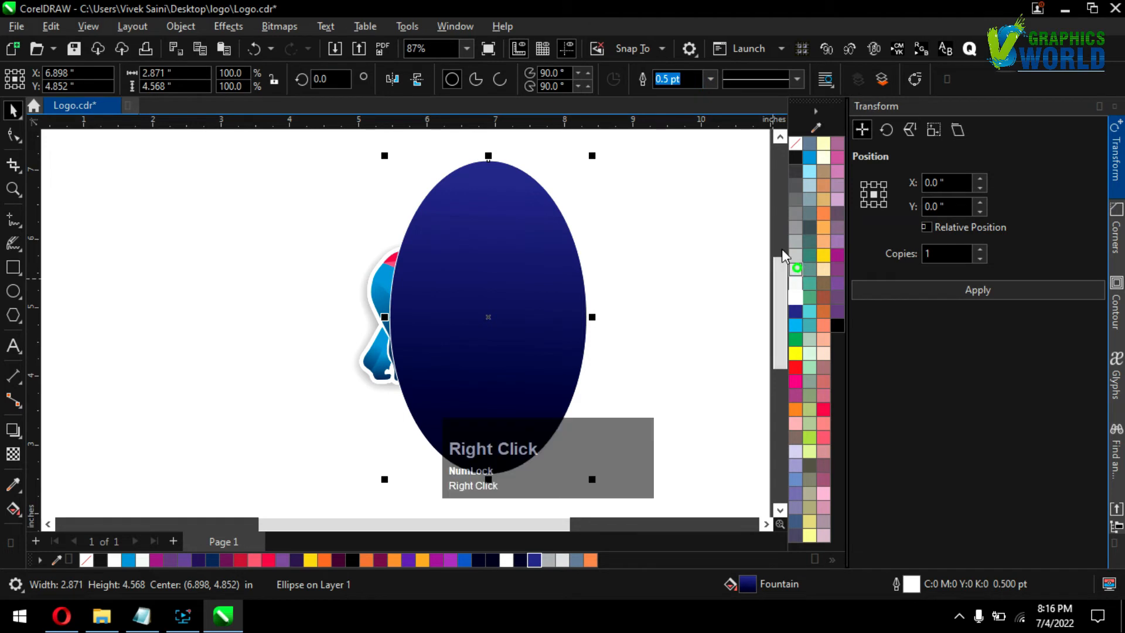
pyautogui.click(710, 83)
pyautogui.click(686, 228)
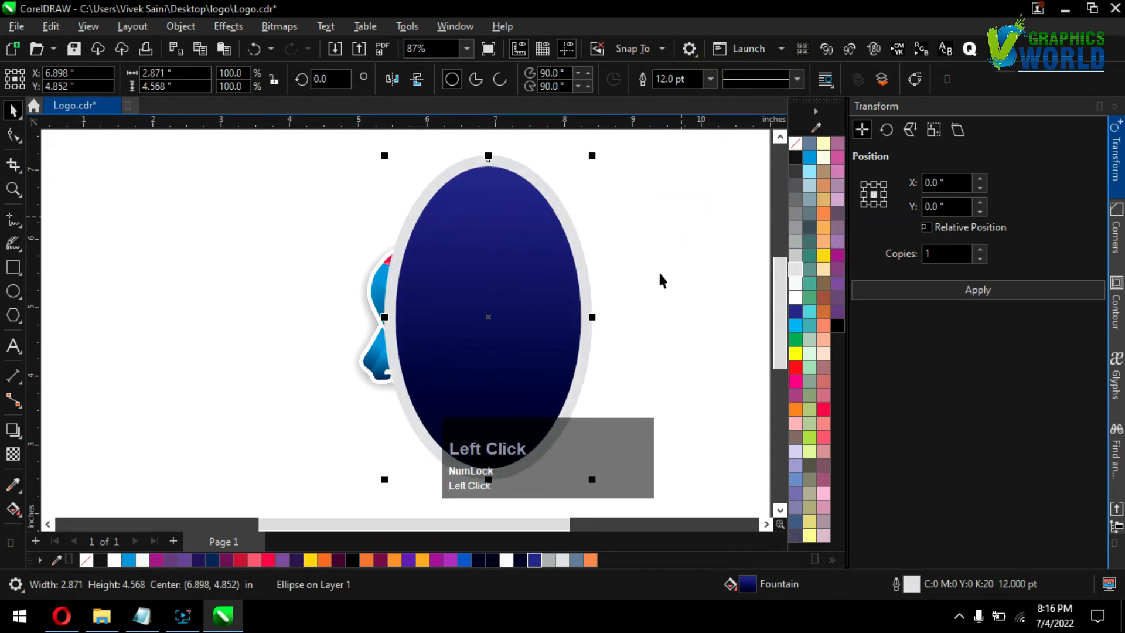
# Duplicate the ellipse and centre the copy exactly over the original
pyautogui.hotkey('ctrl', 'd')
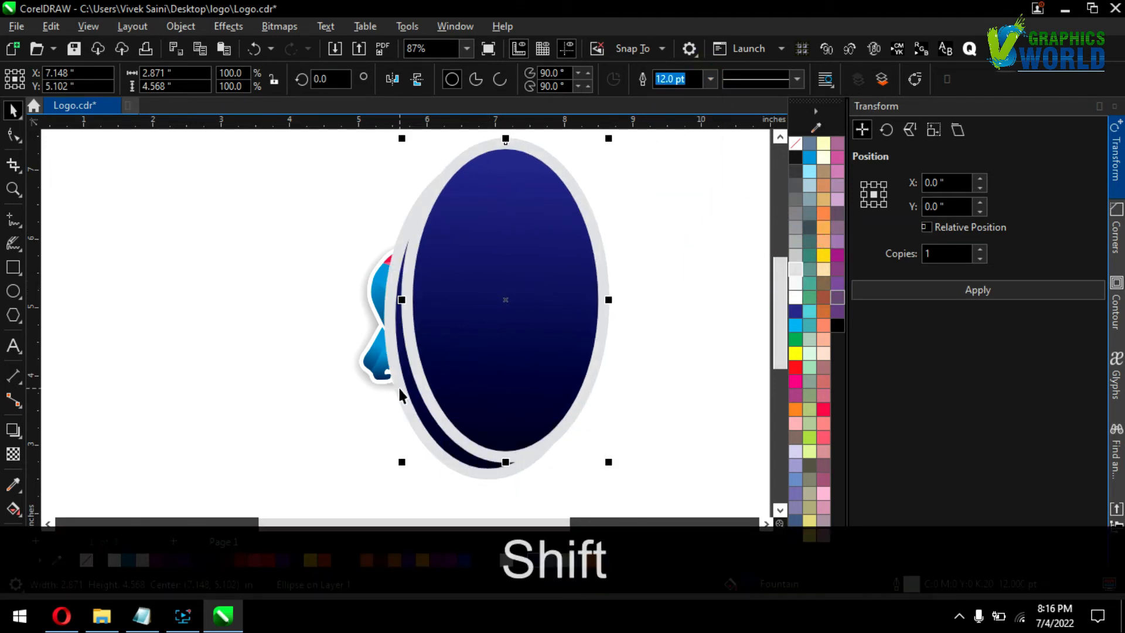
pyautogui.keyDown('shift'); pyautogui.click(398, 385); pyautogui.keyUp('shift')
pyautogui.hotkey('shift', 'c')
pyautogui.hotkey('shift', 'e')
pyautogui.click(627, 306)
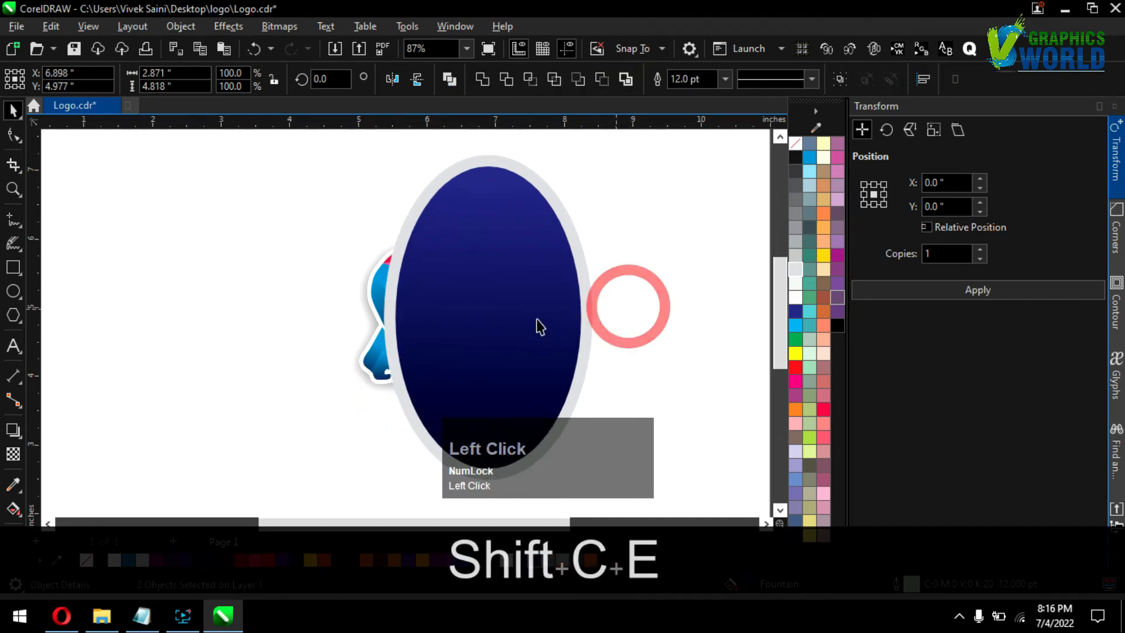
# Change the front ellipse's outline to white and 4 pt wide so the grey rim shows around it
pyautogui.click(536, 319)
pyautogui.rightClick(795, 296)
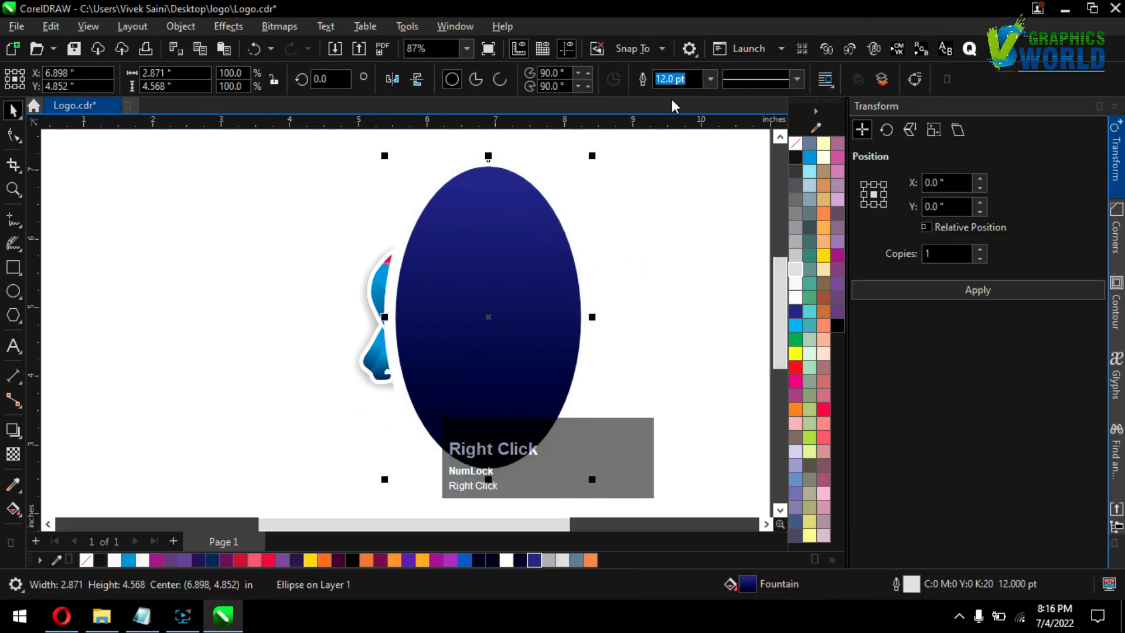
pyautogui.click(710, 79)
pyautogui.click(668, 195)
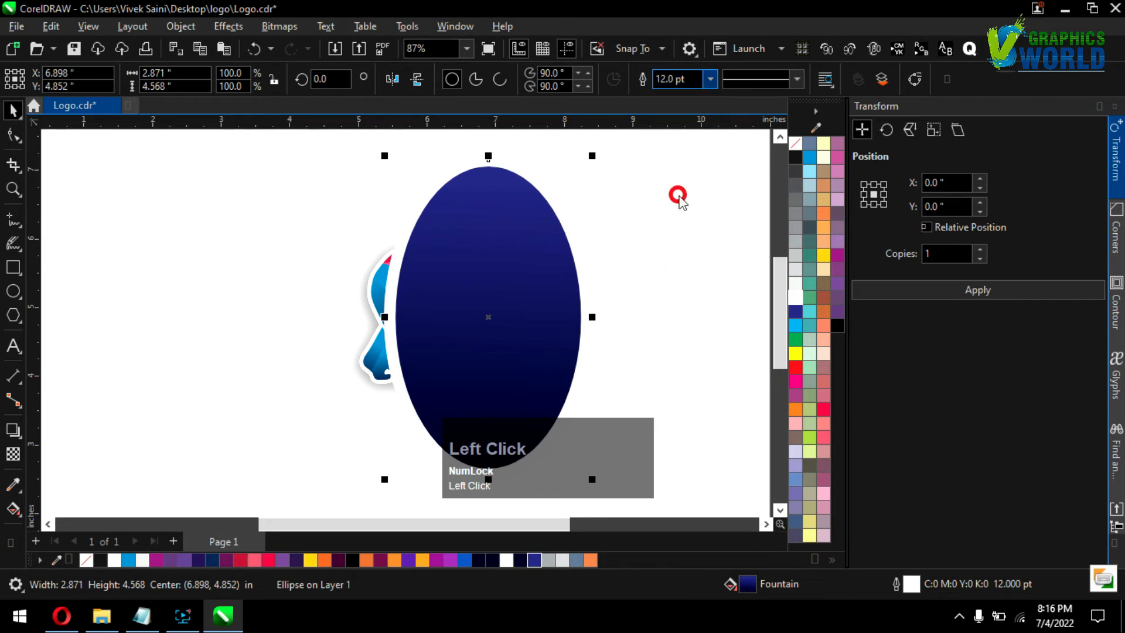
# Select the blue ellipse together with the grey-rimmed one behind it and group them
pyautogui.scroll(2, 500, 185)
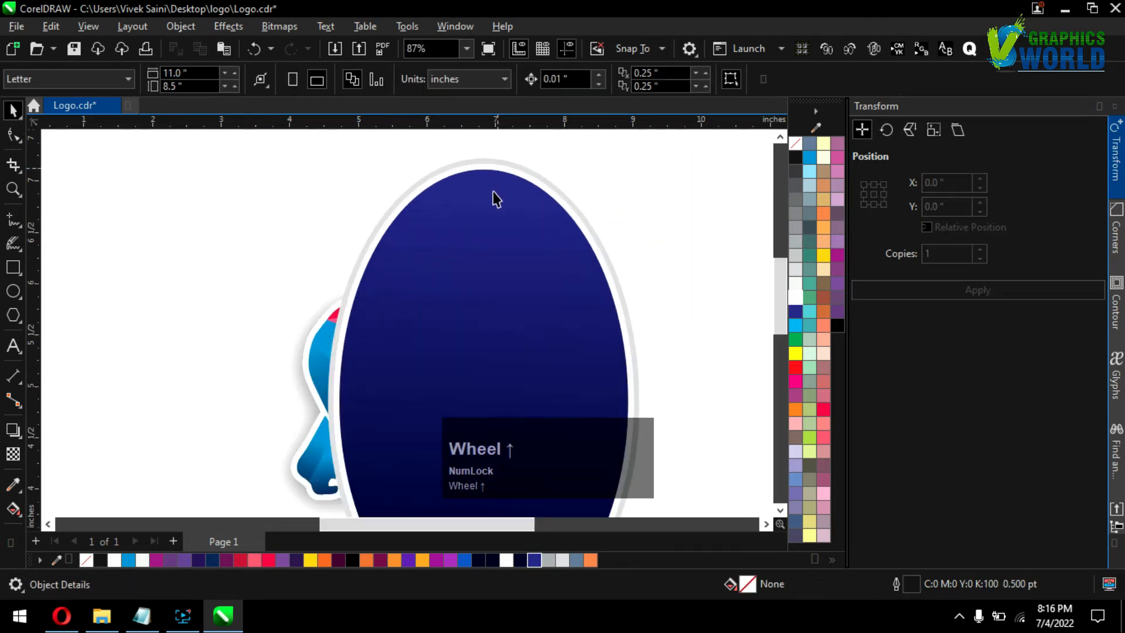
pyautogui.click(495, 199)
pyautogui.keyDown('shift'); pyautogui.click(515, 169); pyautogui.keyUp('shift')
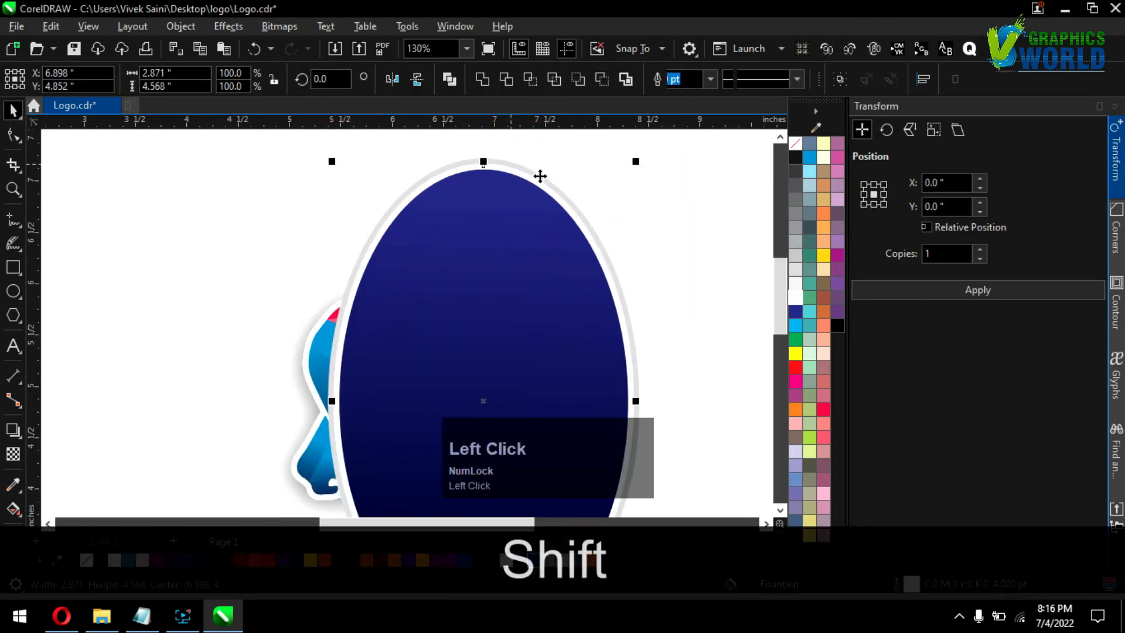
pyautogui.scroll(-3, 568, 217)
pyautogui.hotkey('ctrl', 'g')
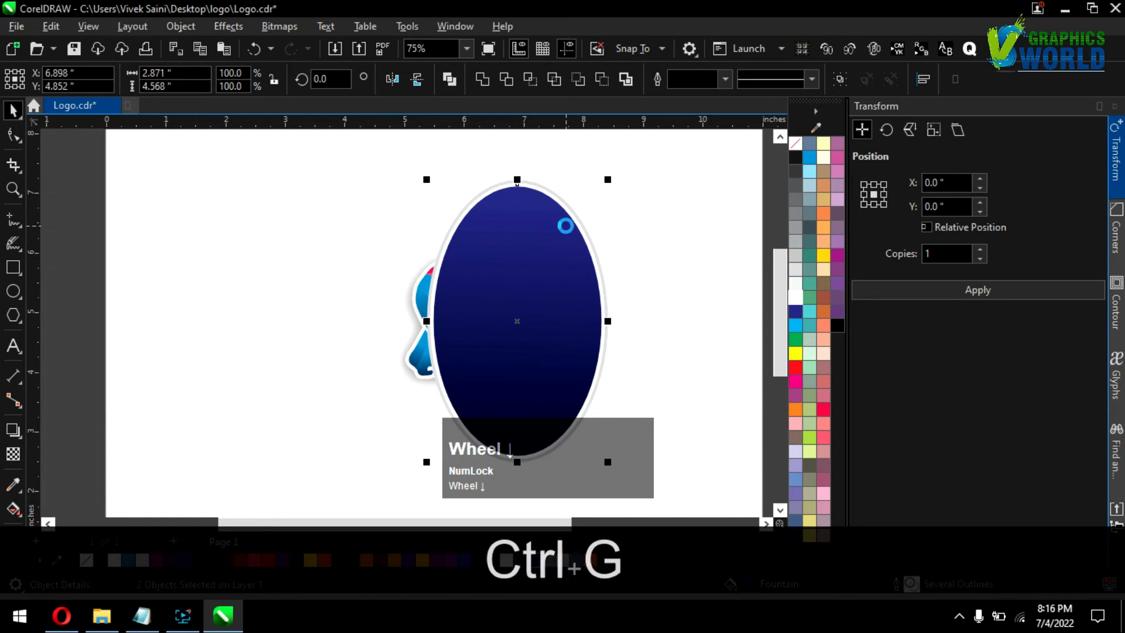
# Rotate the ellipse group to about 309.15° and enlarge it to about 104.5%, positioned over the gorilla
pyautogui.click(535, 220)
pyautogui.moveTo(610, 178); pyautogui.dragTo(692, 297)
pyautogui.moveTo(601, 286); pyautogui.dragTo(580, 273)
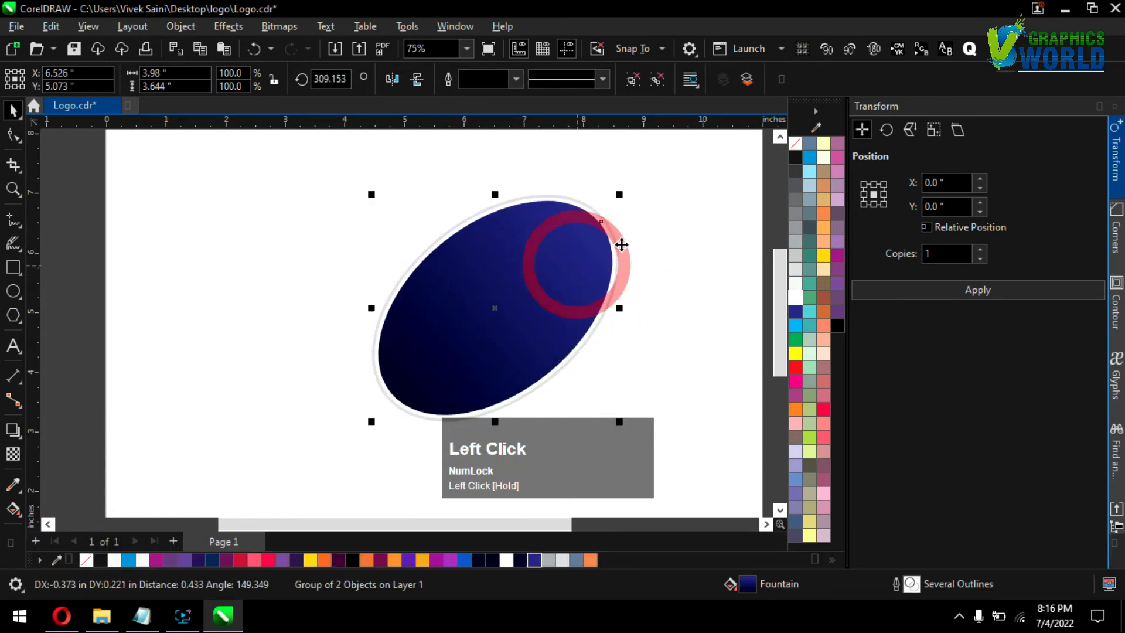
pyautogui.moveTo(620, 194); pyautogui.dragTo(630, 184)
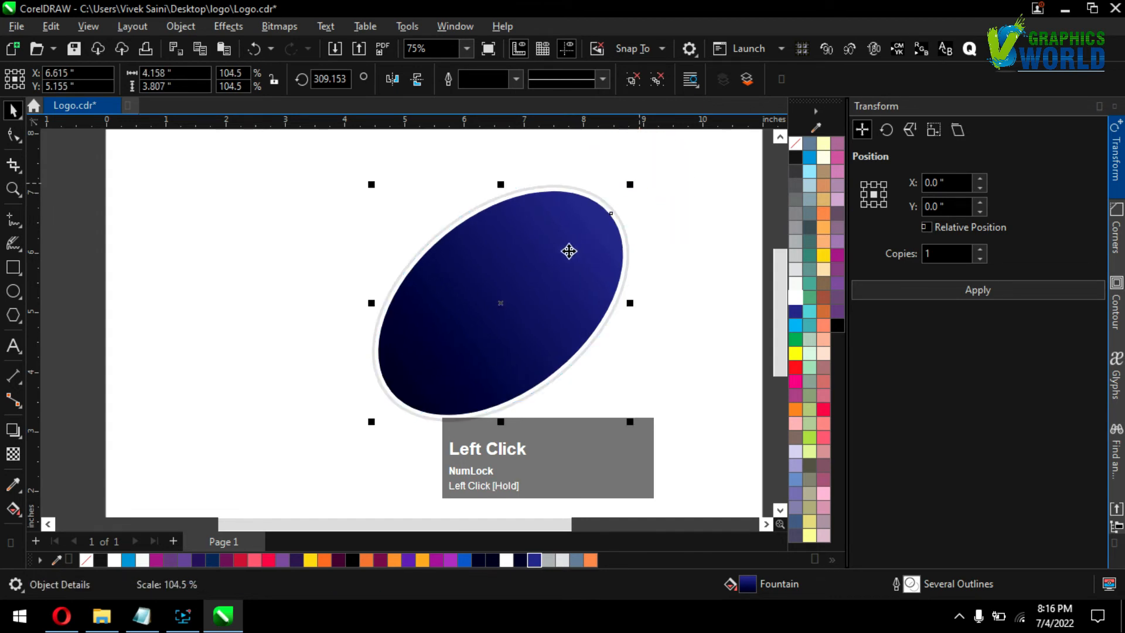
pyautogui.moveTo(568, 250)
pyautogui.mouseDown()
pyautogui.moveTo(557, 269)
pyautogui.moveTo(560, 257)
pyautogui.mouseUp()
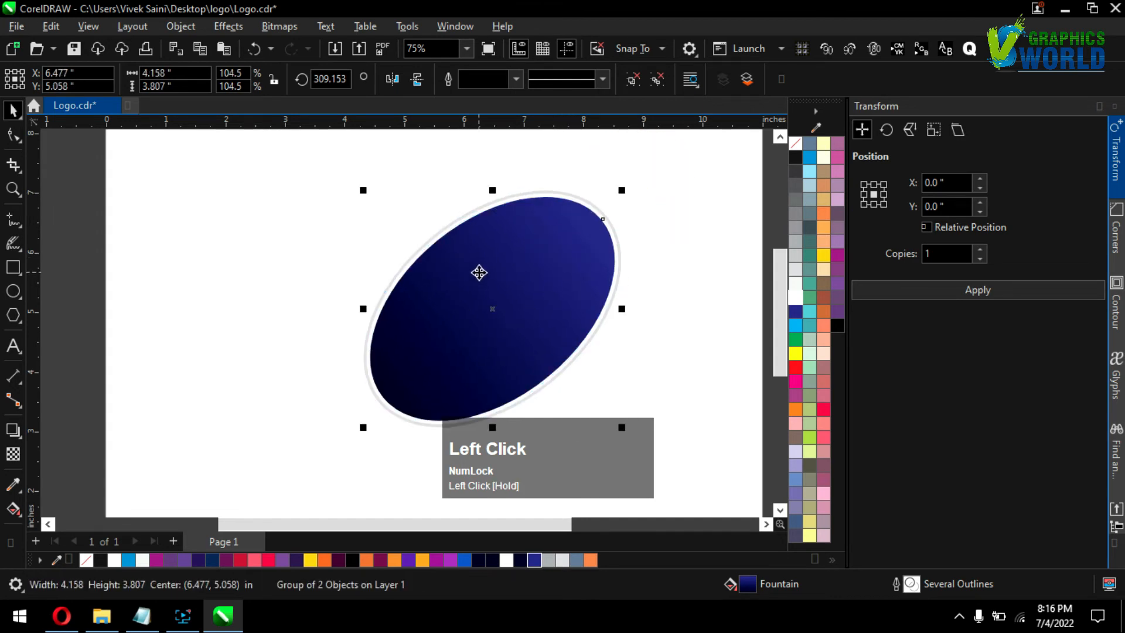
# Send the tilted ellipse group behind the gorilla
pyautogui.rightClick(479, 273)
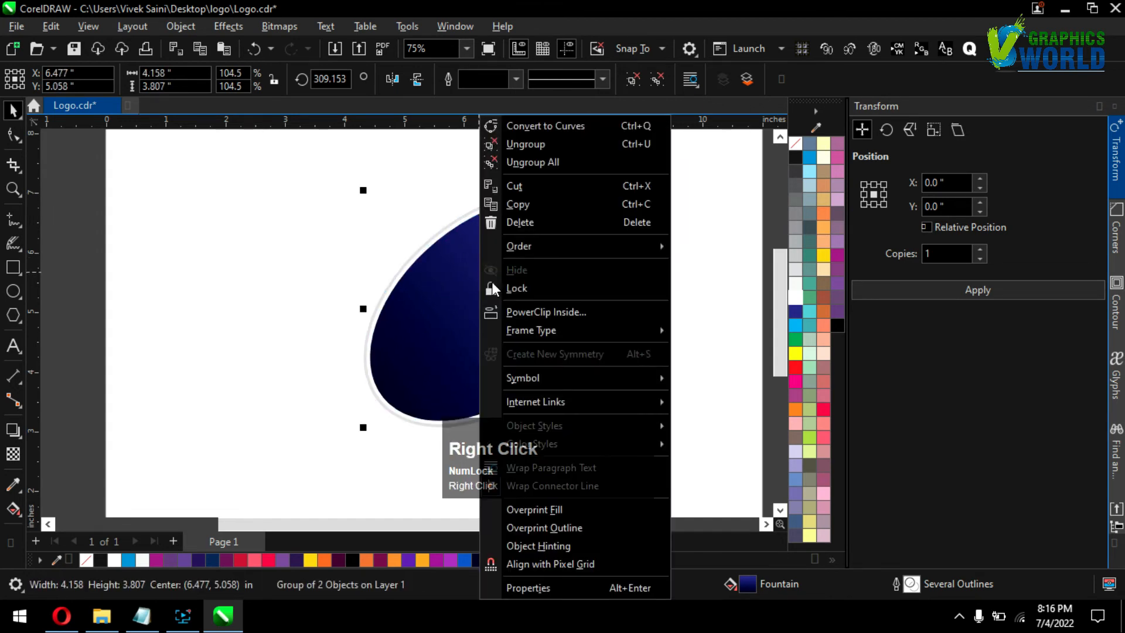
pyautogui.click(557, 246)
pyautogui.click(711, 265)
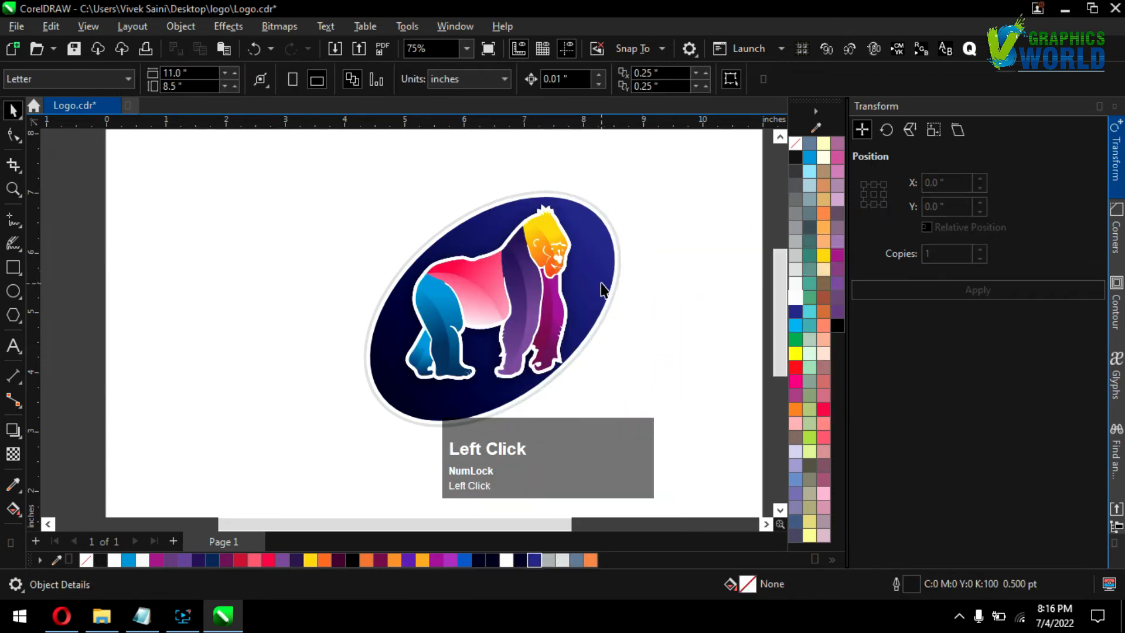
# Break the "Gorilla tagline" text into separate lines and enlarge "Gorilla" to about 113.3 pt across the ellipse's lower edge
pyautogui.hotkey('ctrl', 'k')
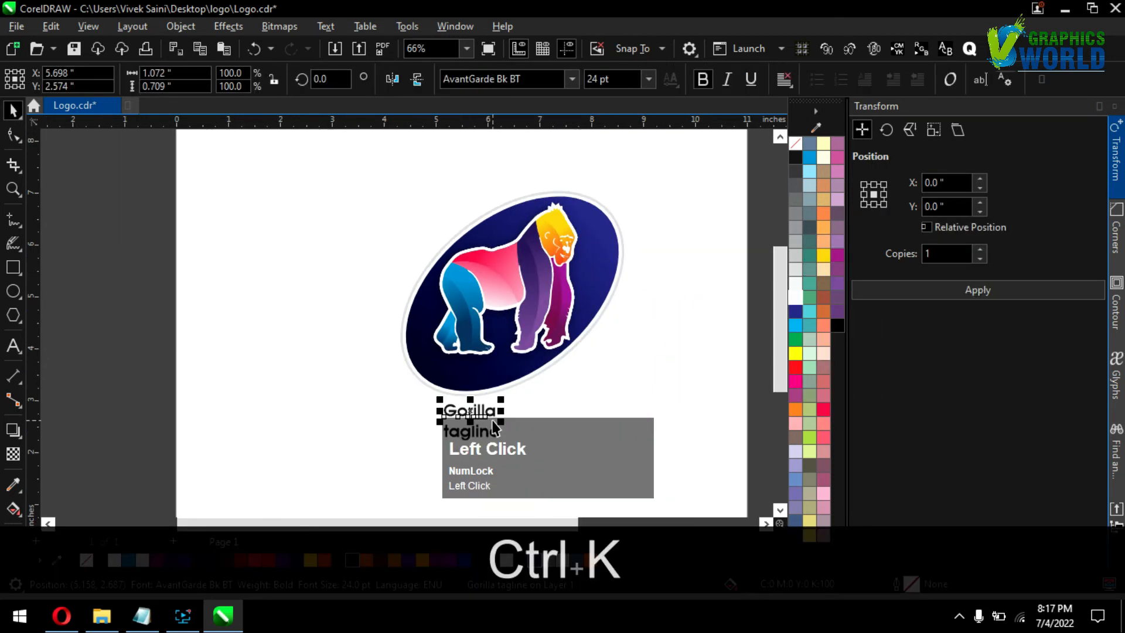
pyautogui.moveTo(500, 398); pyautogui.dragTo(645, 322)
pyautogui.moveTo(628, 391); pyautogui.dragTo(640, 354)
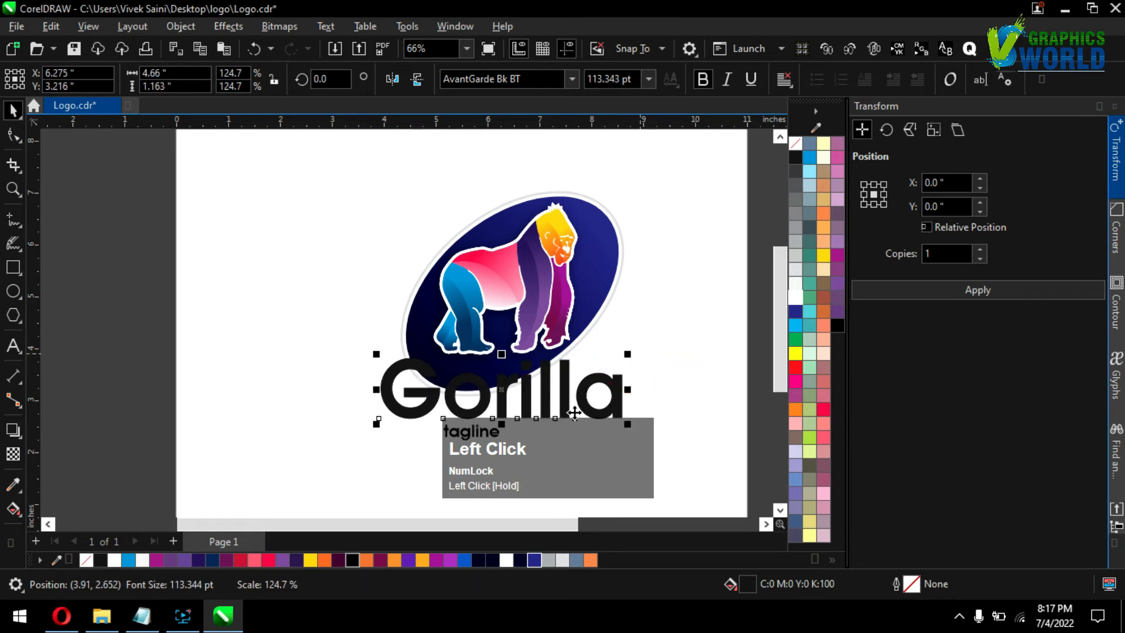
pyautogui.click(634, 366)
# Move "tagline" below the left half of "Gorilla" and fill "Gorilla" with blue (C:100 M:20 Y:0 K:0)
pyautogui.scroll(-1, 561, 438)
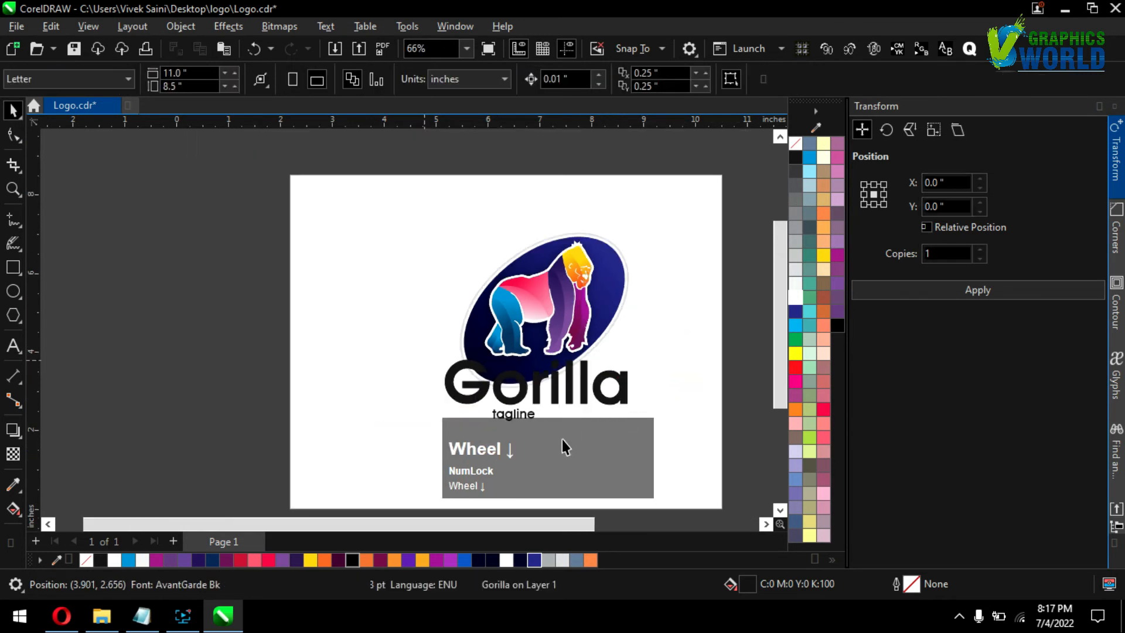
pyautogui.scroll(2, 551, 475)
pyautogui.moveTo(515, 387); pyautogui.dragTo(478, 398)
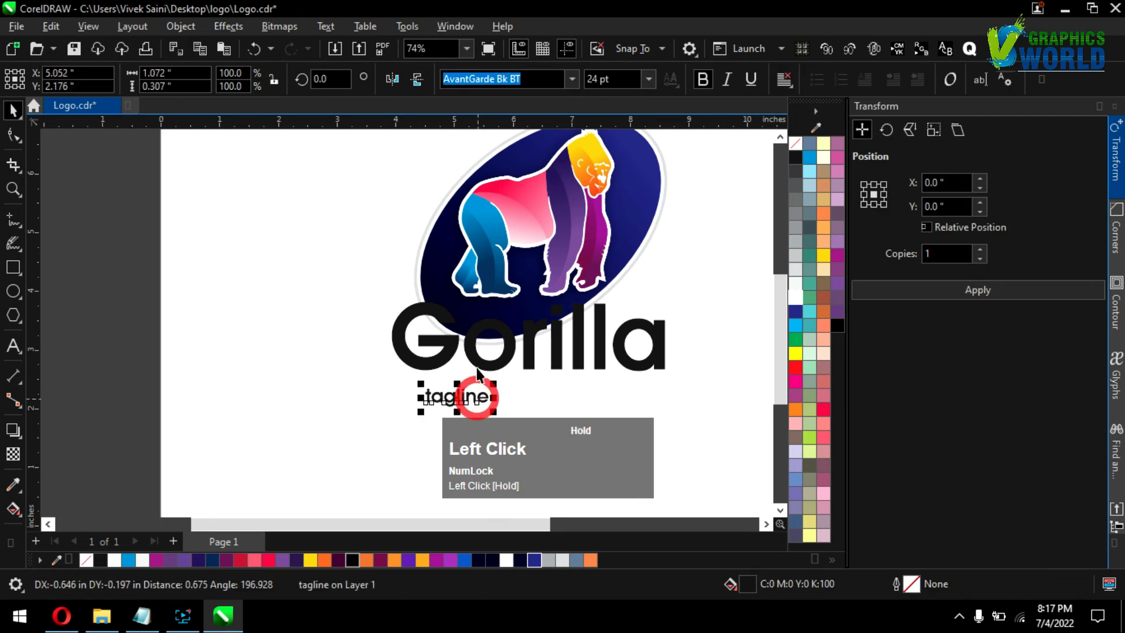
pyautogui.click(808, 157)
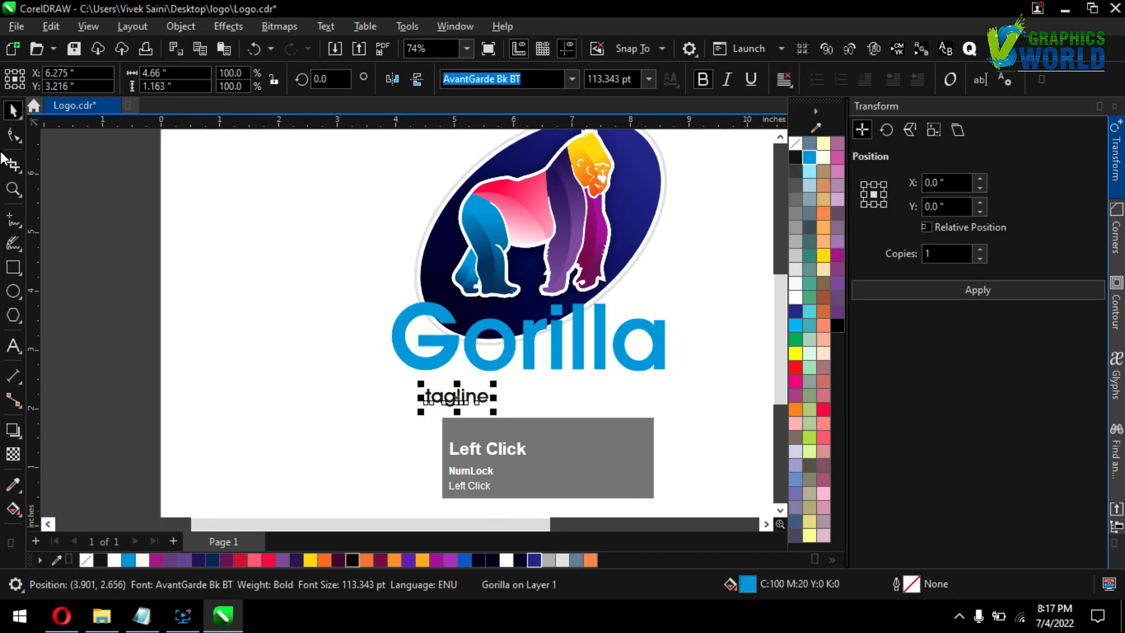
# Widen the letter spacing of "tagline" to nearly the width of "Gorilla" and shift it closer beneath the word
pyautogui.click(484, 406)
pyautogui.press('F10')
pyautogui.moveTo(496, 413); pyautogui.dragTo(659, 397)
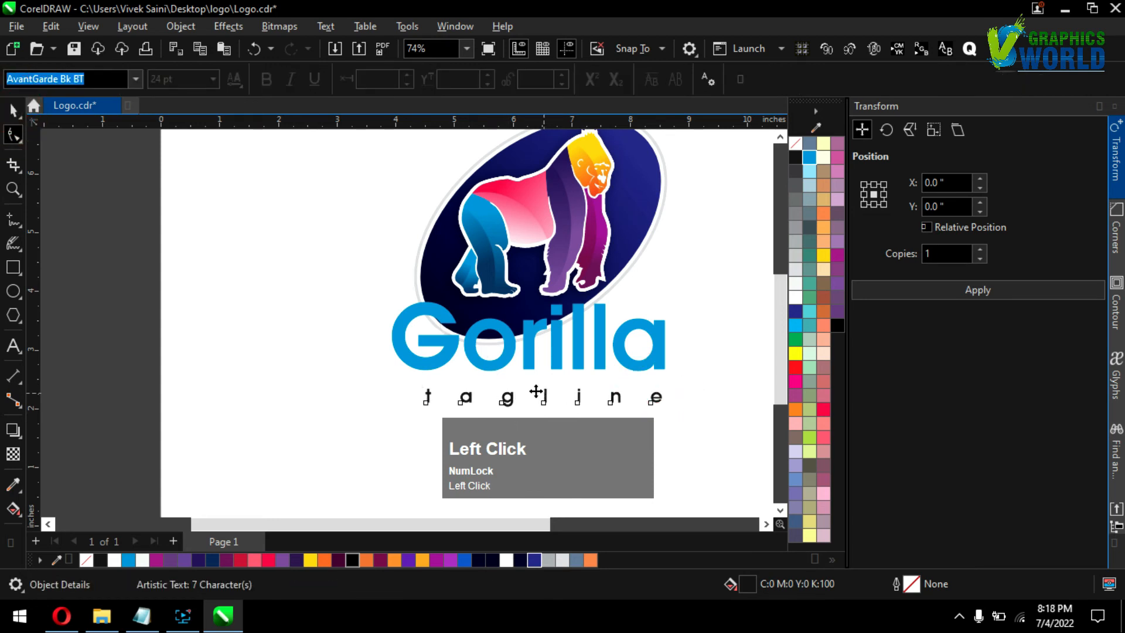
pyautogui.press('space')
pyautogui.moveTo(544, 395); pyautogui.dragTo(535, 388)
# Centre "tagline" horizontally under "Gorilla" and group the two texts
pyautogui.keyDown('shift'); pyautogui.click(582, 361); pyautogui.keyUp('shift')
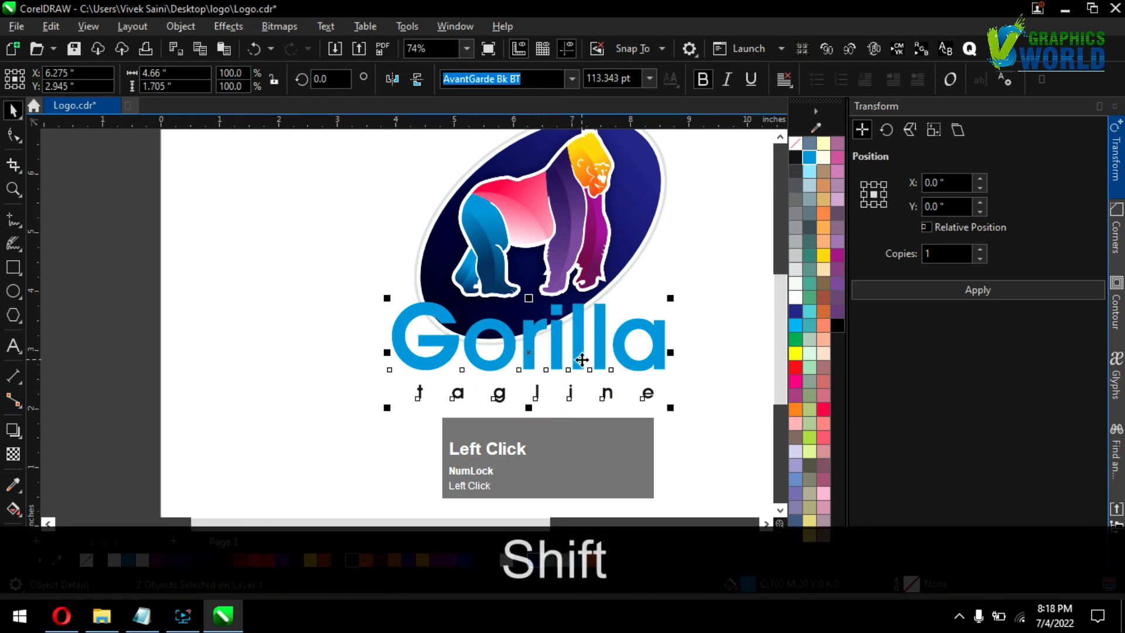
pyautogui.moveTo(708, 411); pyautogui.dragTo(430, 394)
pyautogui.hotkey('ctrl', 'g')
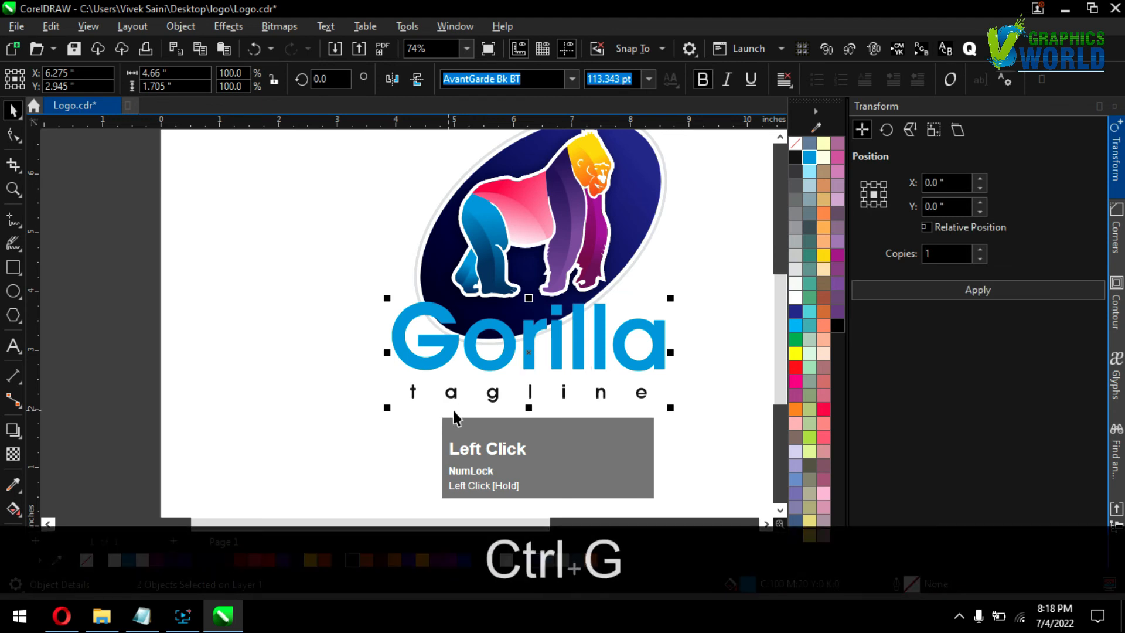
# Give the grouped text a white outline 4 pt wide
pyautogui.rightClick(796, 299)
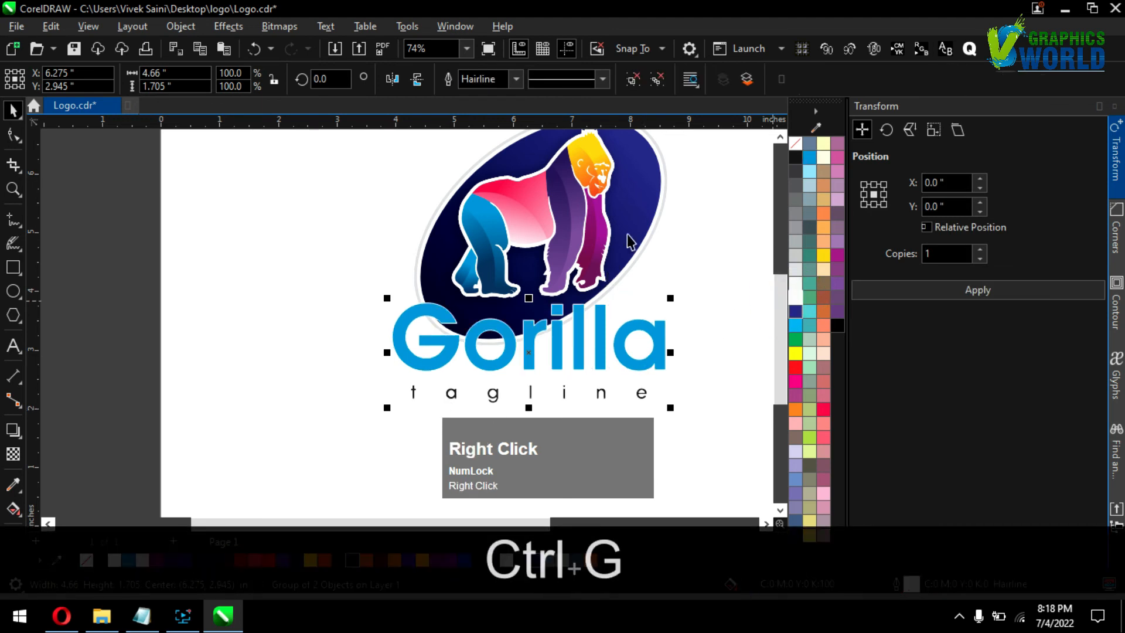
pyautogui.click(518, 79)
pyautogui.click(488, 191)
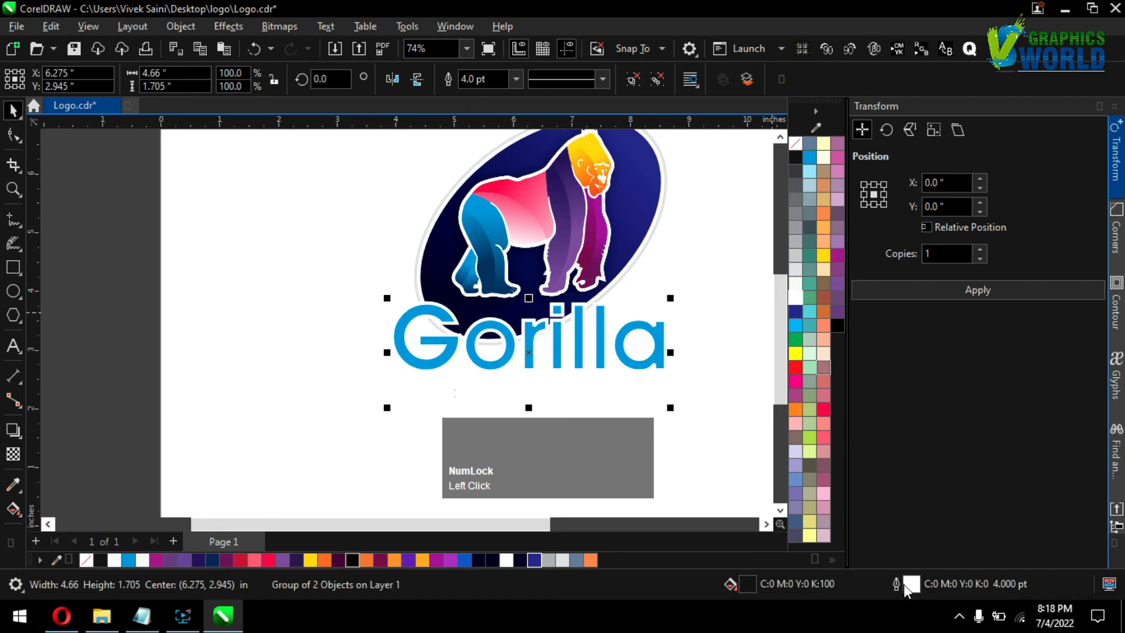
# Add a drop shadow to the grouped text, offset about -0.038 inches horizontally and -0.041 inches vertically
pyautogui.click(13, 429)
pyautogui.moveTo(507, 340); pyautogui.dragTo(475, 409)
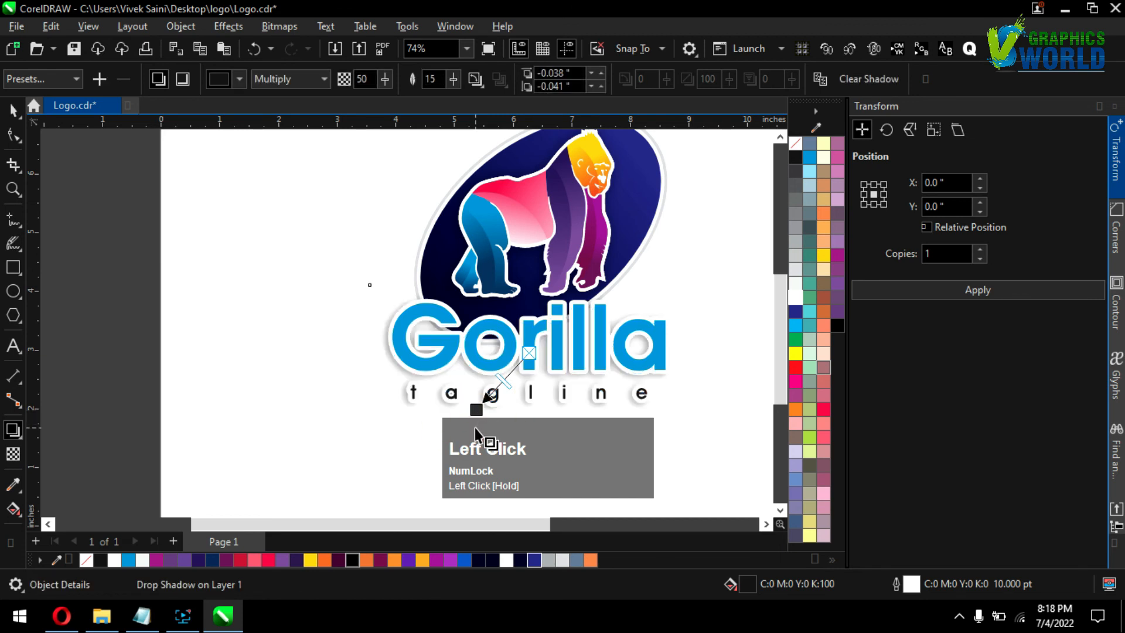
pyautogui.click(14, 110)
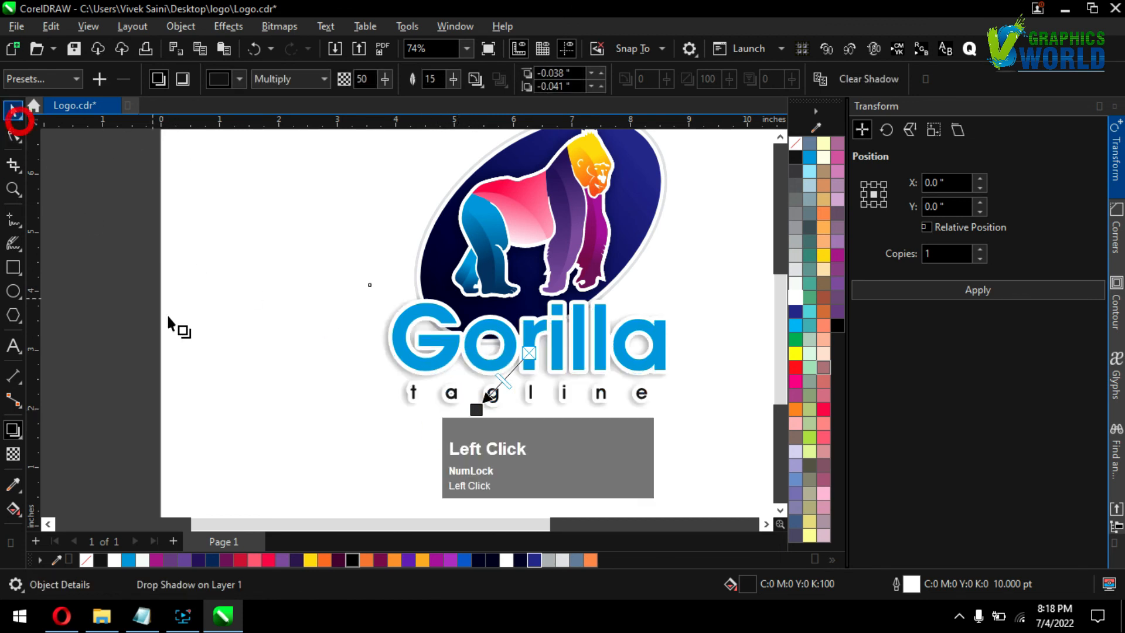